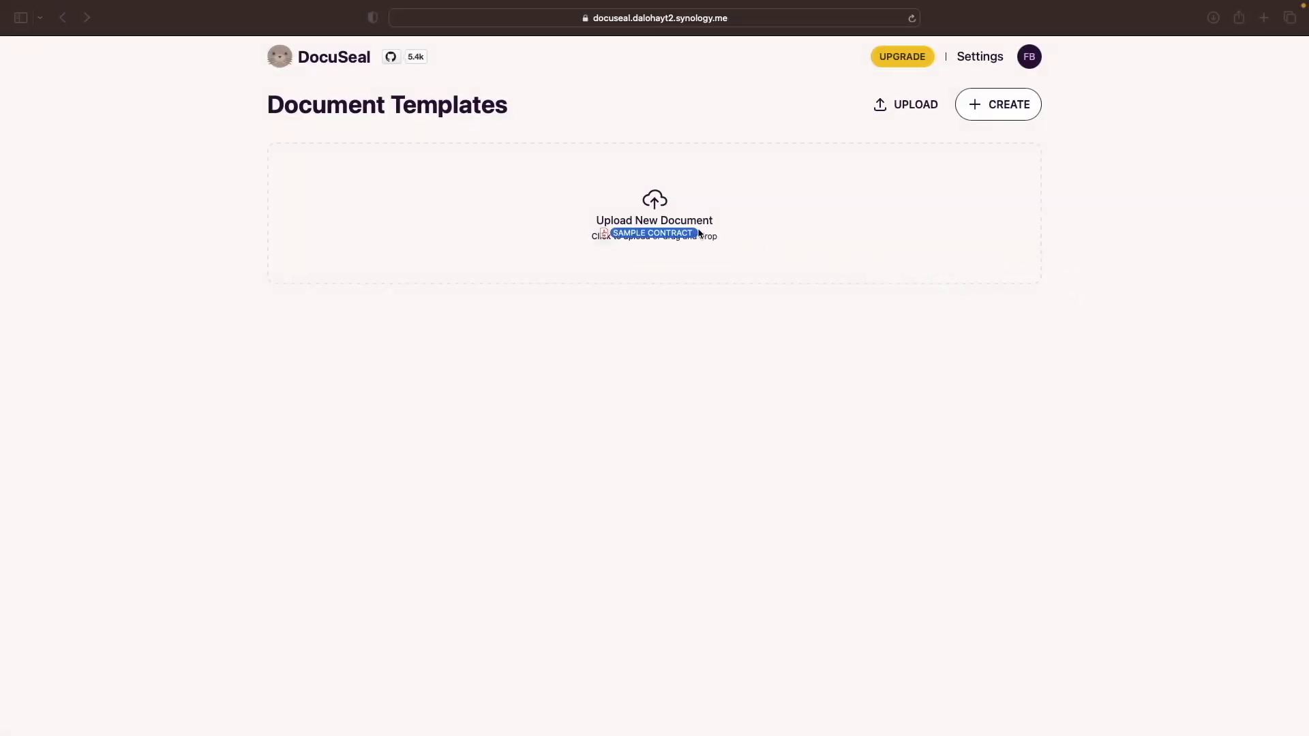
Place a signature field on the consultant's By line, a text field on Printed, and a date field on Date
scroll(697, 228, down, 5)
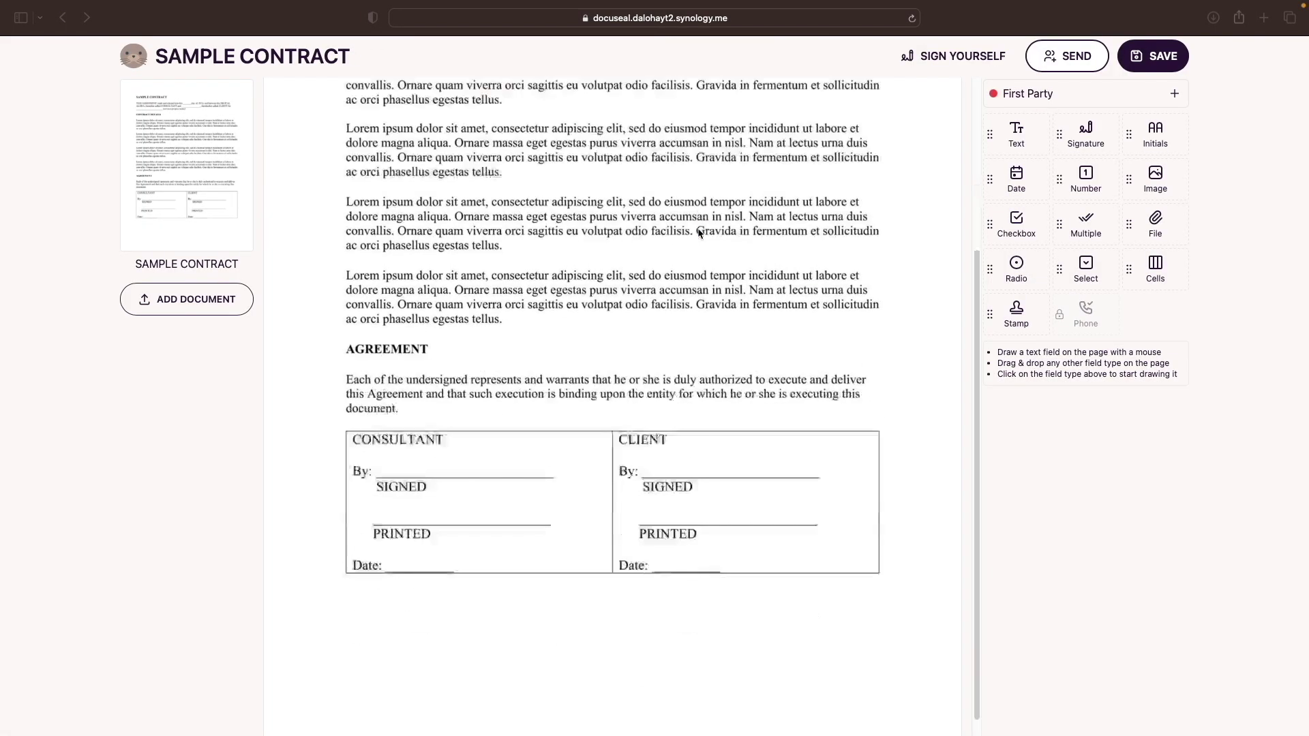
click(1084, 136)
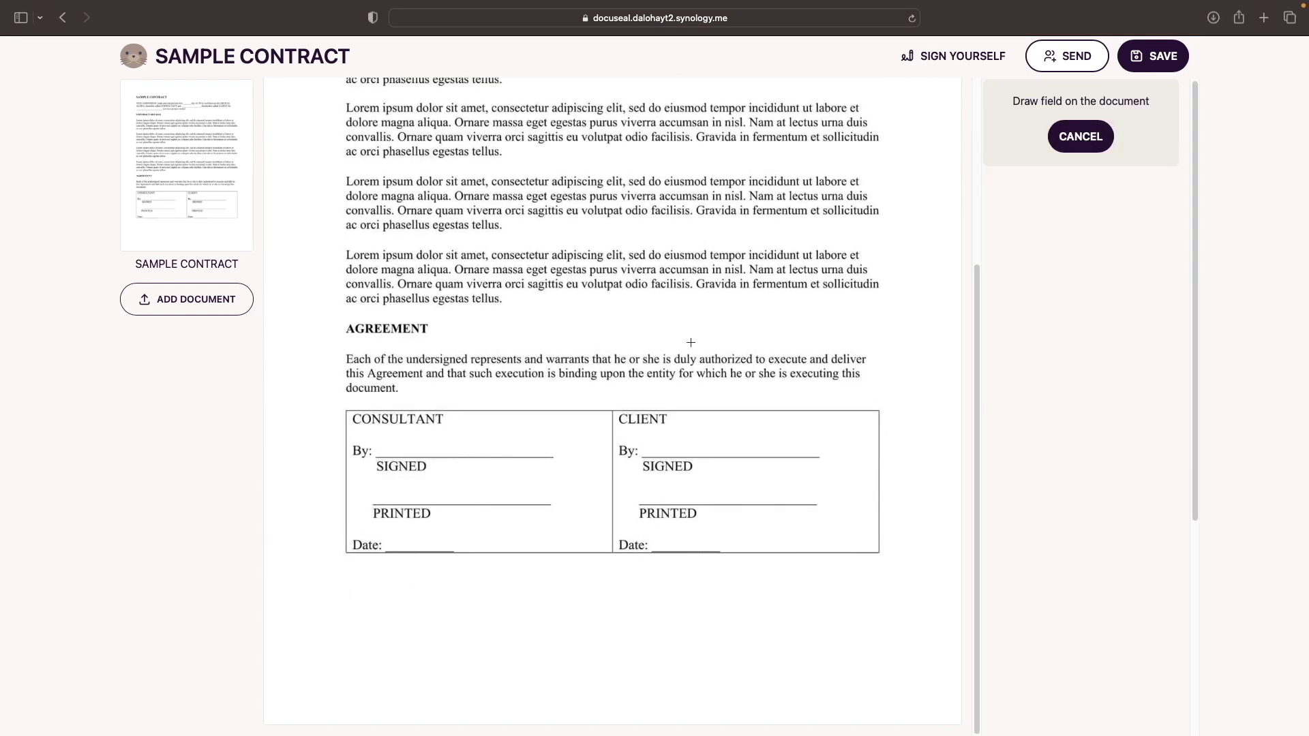
drag(384, 436, 477, 454)
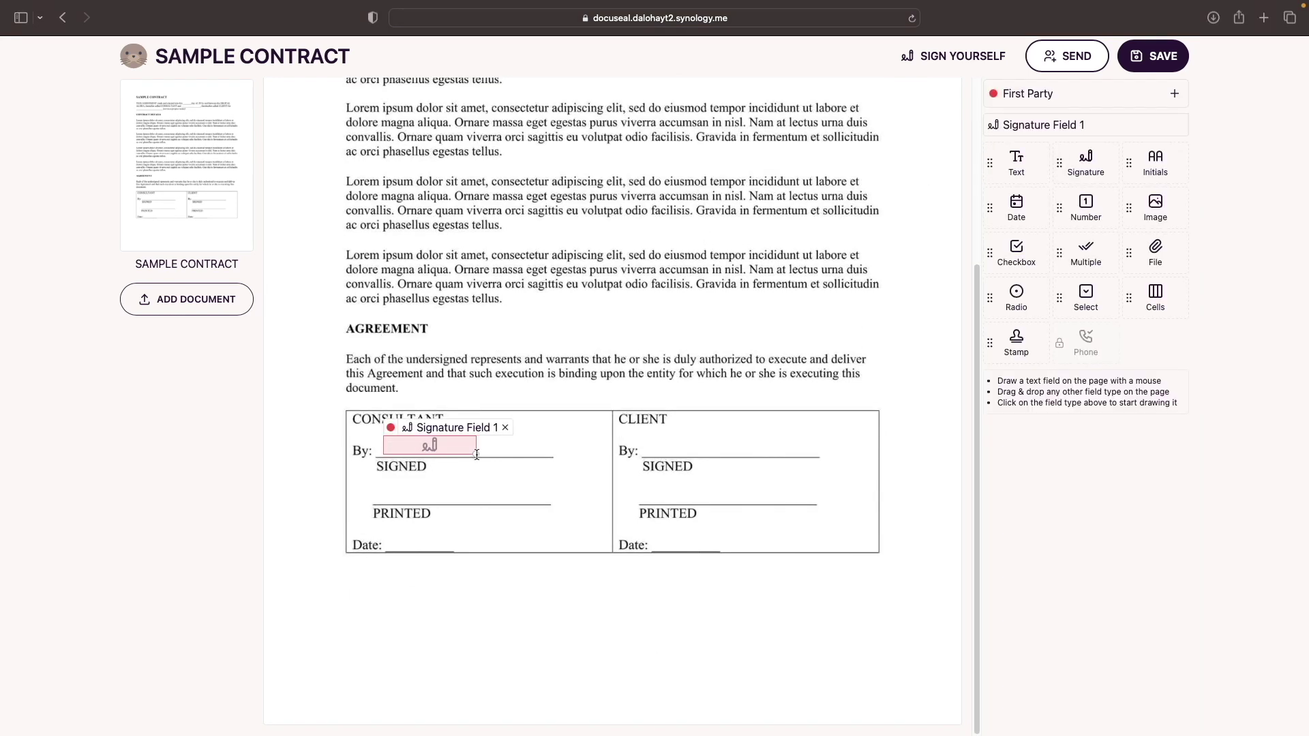
click(1016, 166)
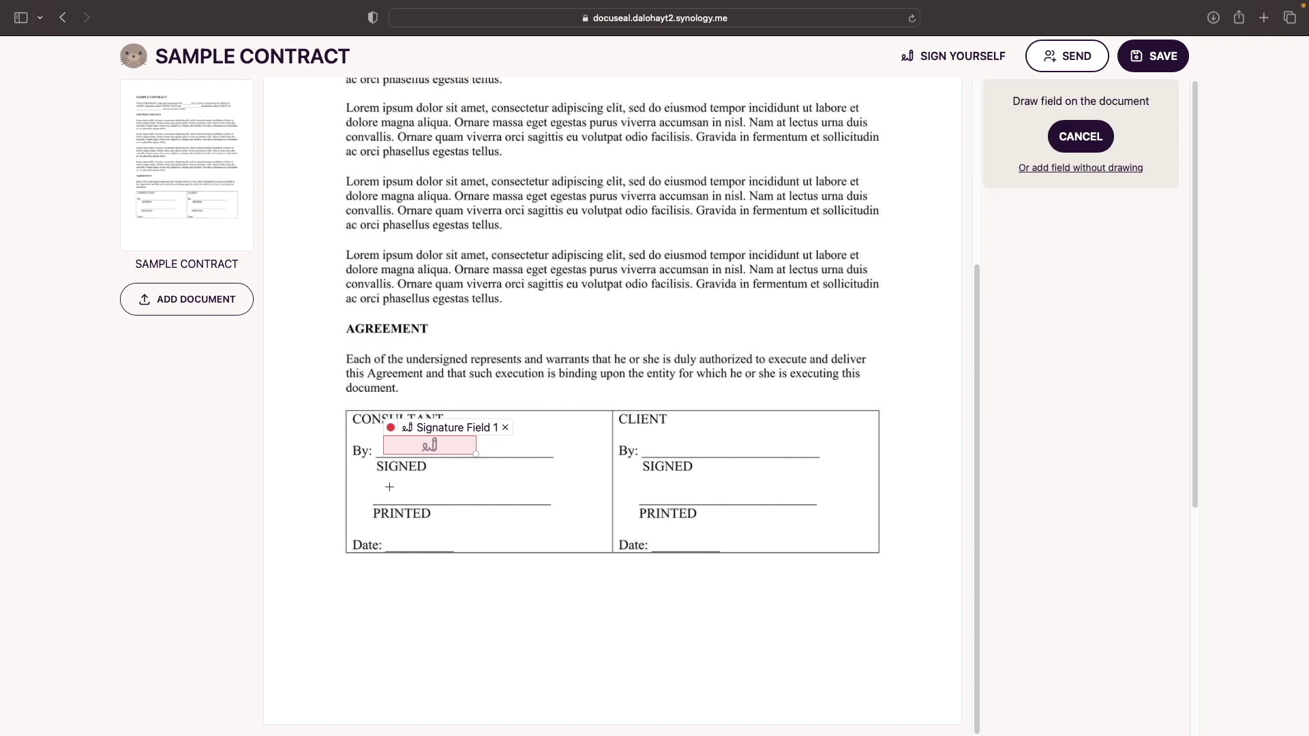
drag(385, 487, 477, 503)
click(1016, 256)
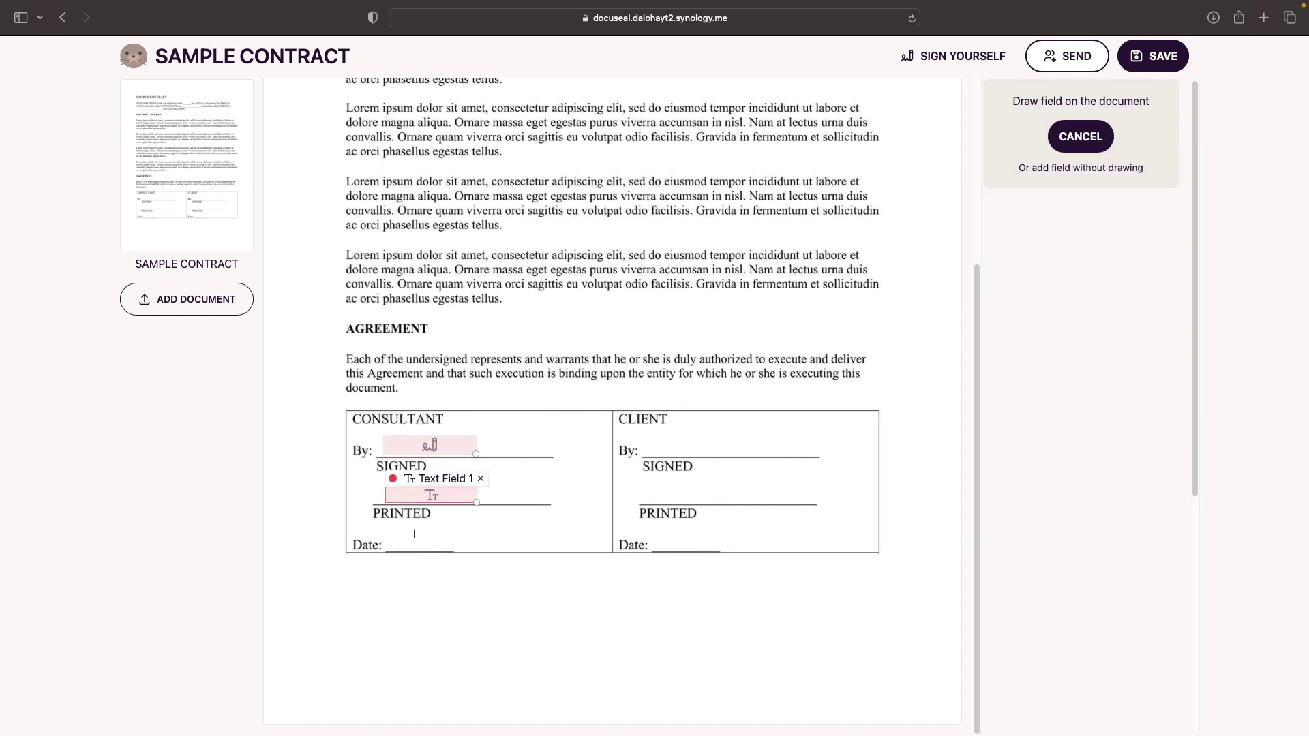
drag(386, 535, 441, 552)
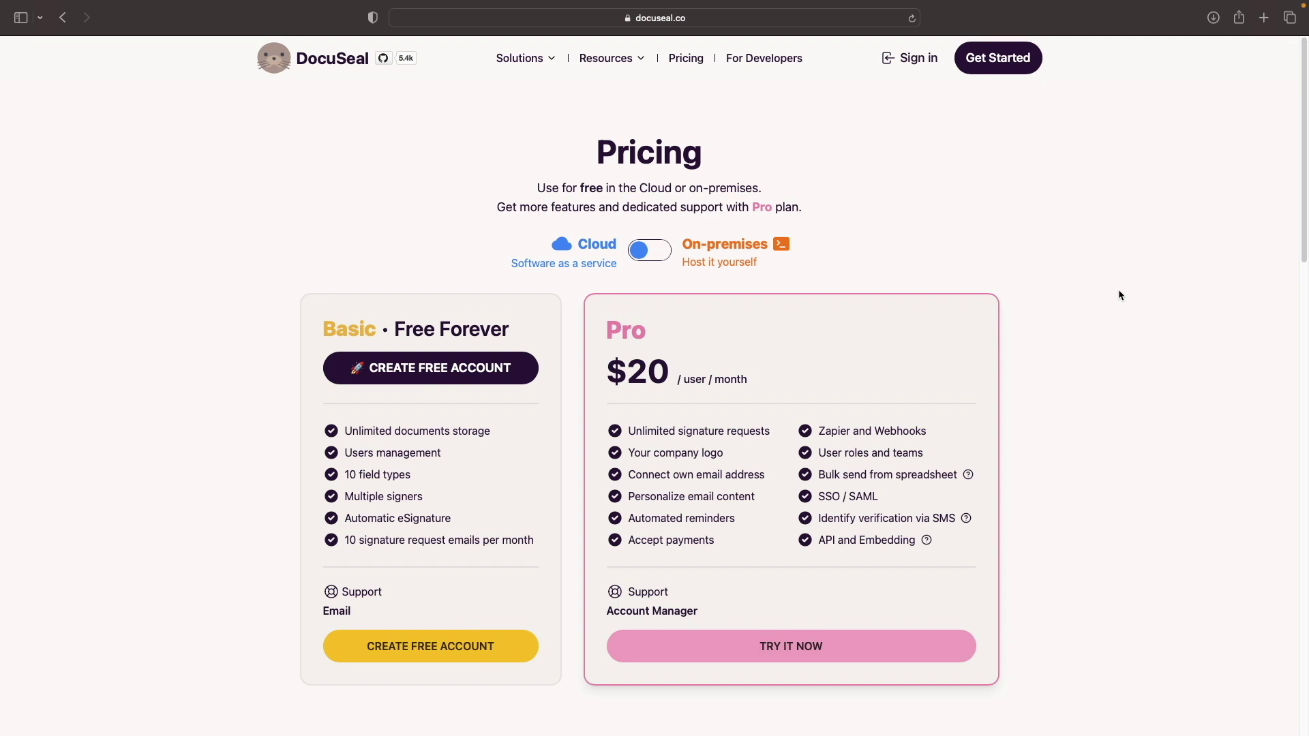
Switch DocuSeal pricing to On-premises and review the Docker installation instructions
click(662, 252)
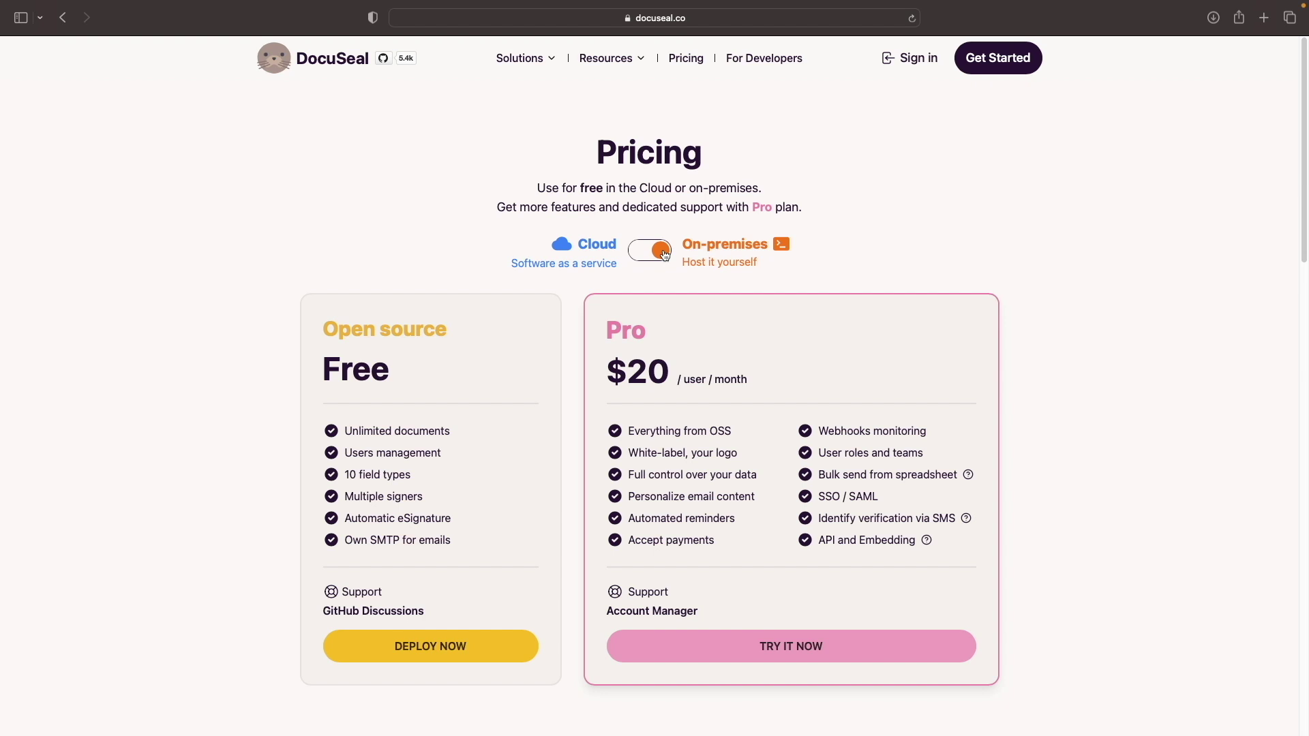
click(518, 641)
scroll(515, 656, down, 6)
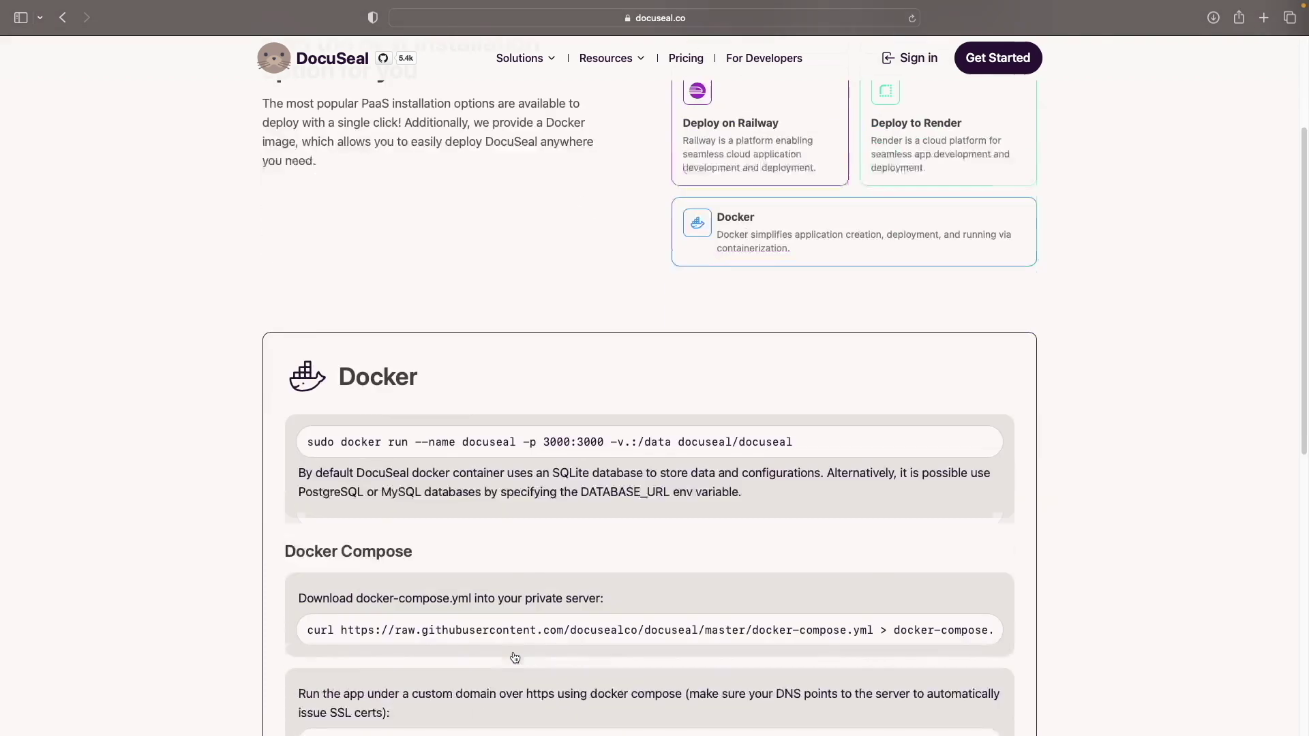
scroll(514, 656, down, 1)
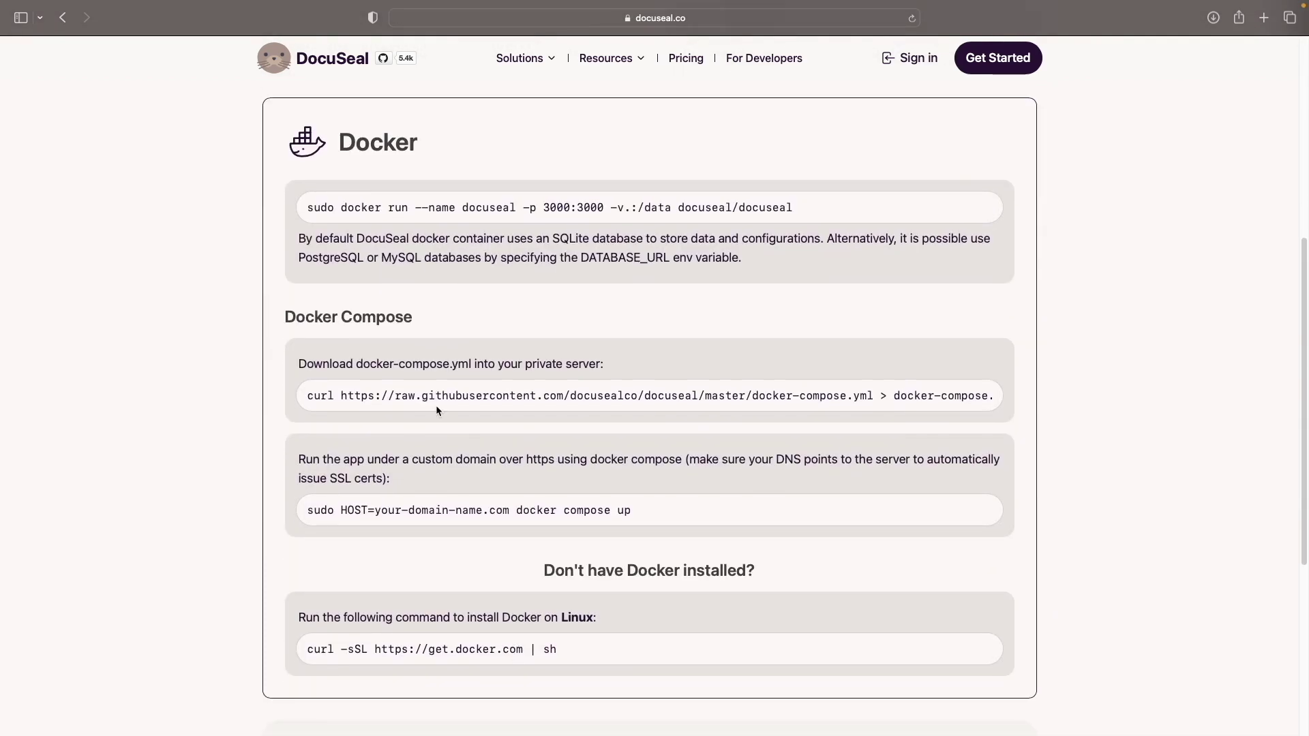
Browse DocuSeal's GitHub repository page in a new tab
click(384, 59)
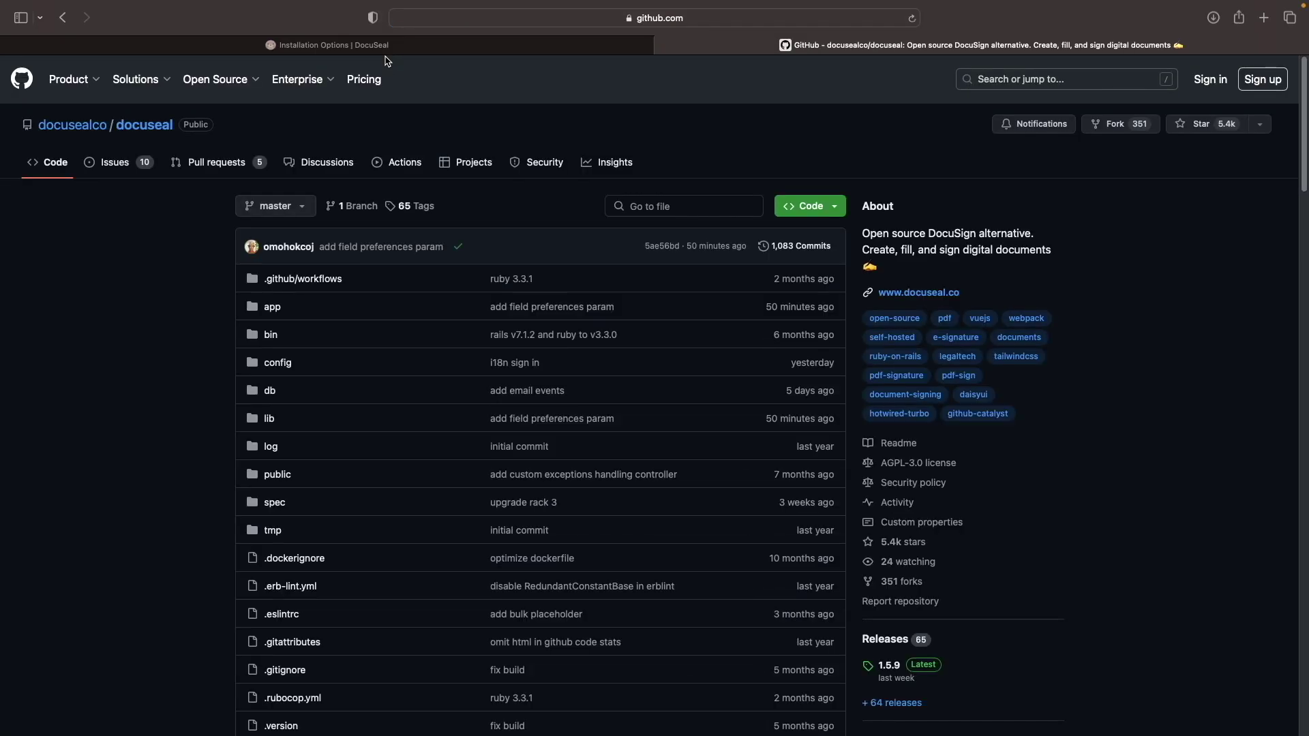
scroll(510, 115, down, 15)
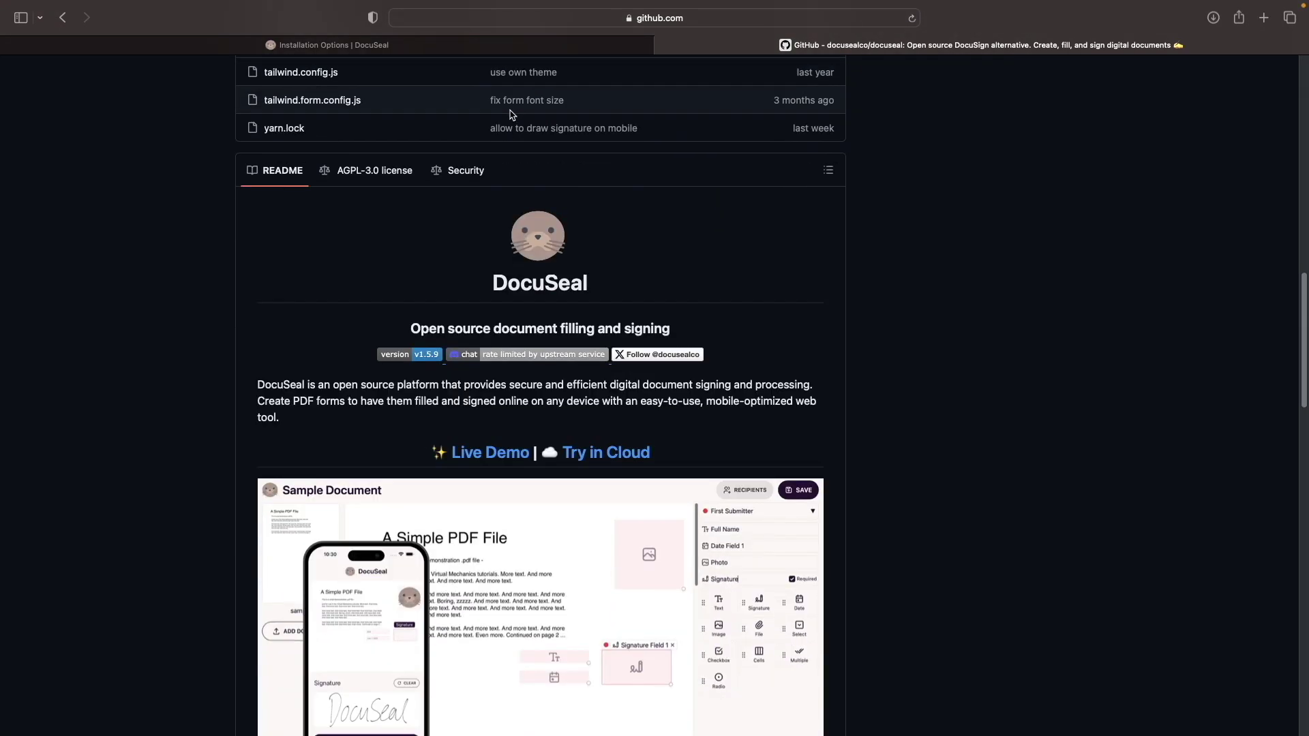
scroll(512, 114, down, 5)
scroll(512, 113, down, 2)
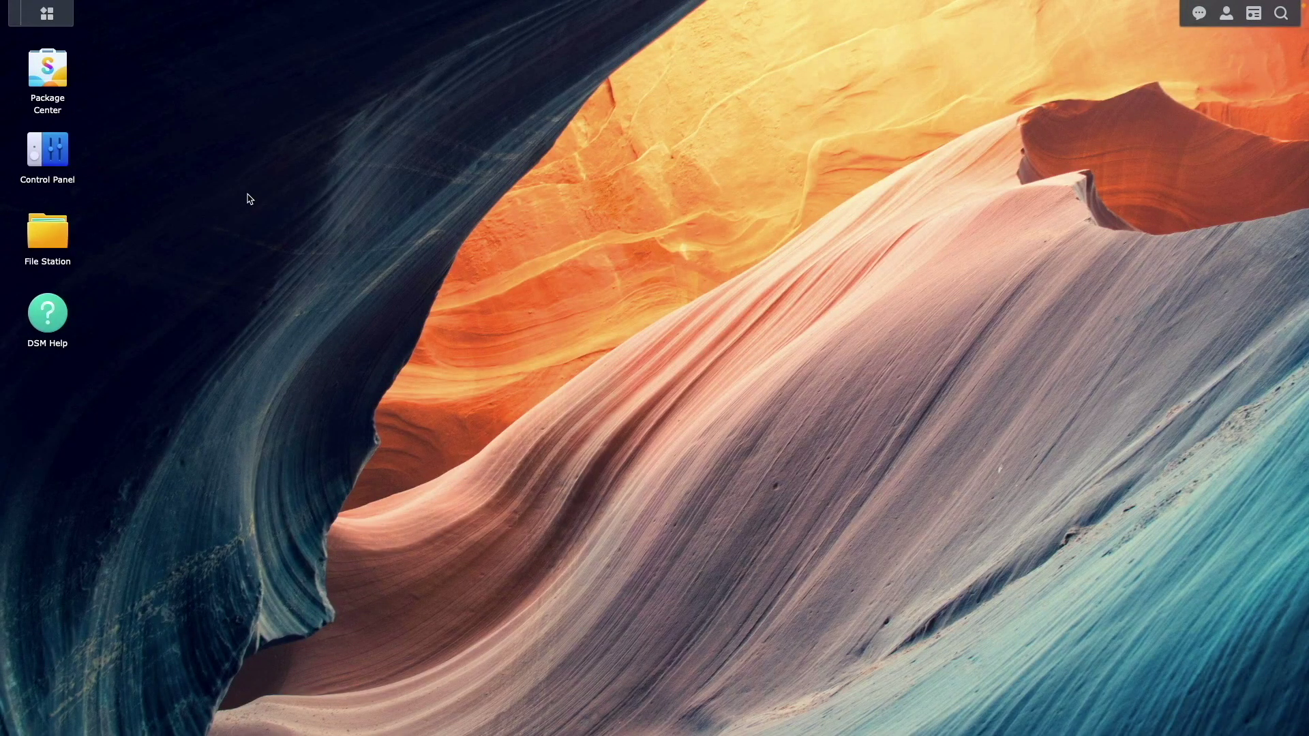
Show Package Center's Installed list to confirm Container Manager is installed
click(60, 76)
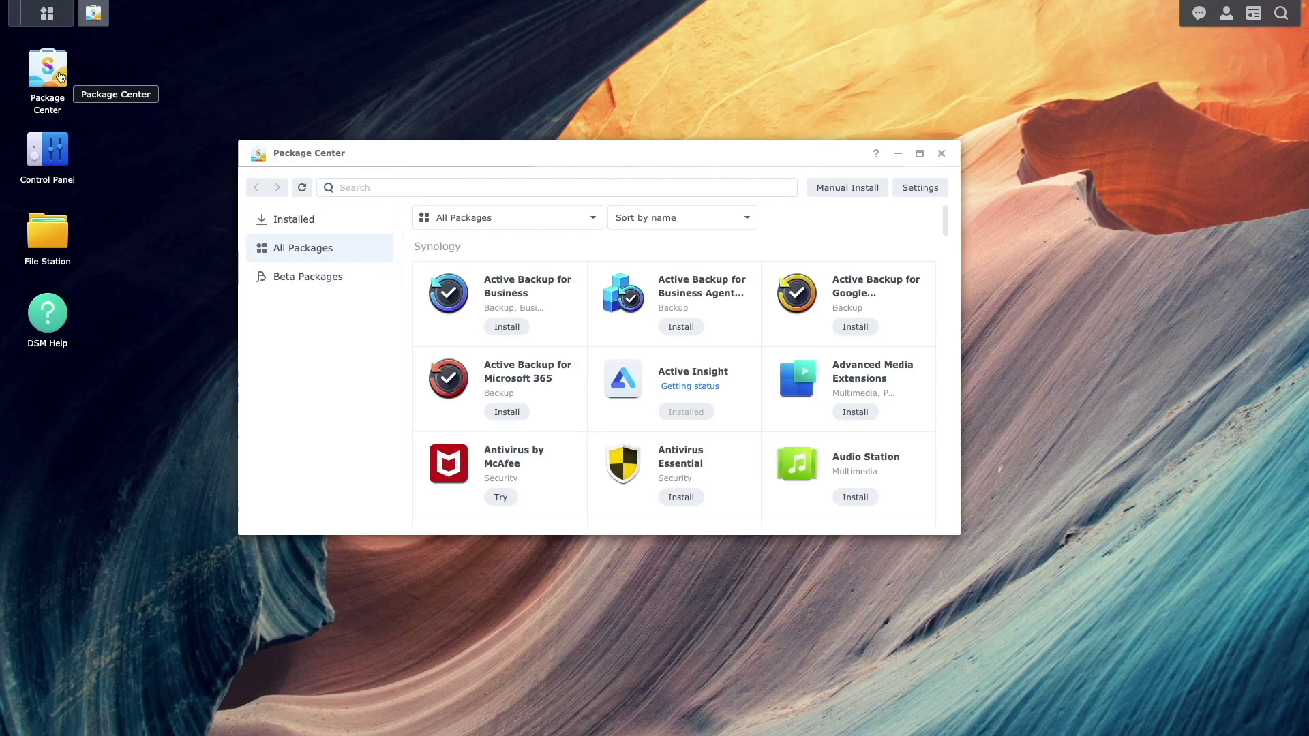
click(331, 223)
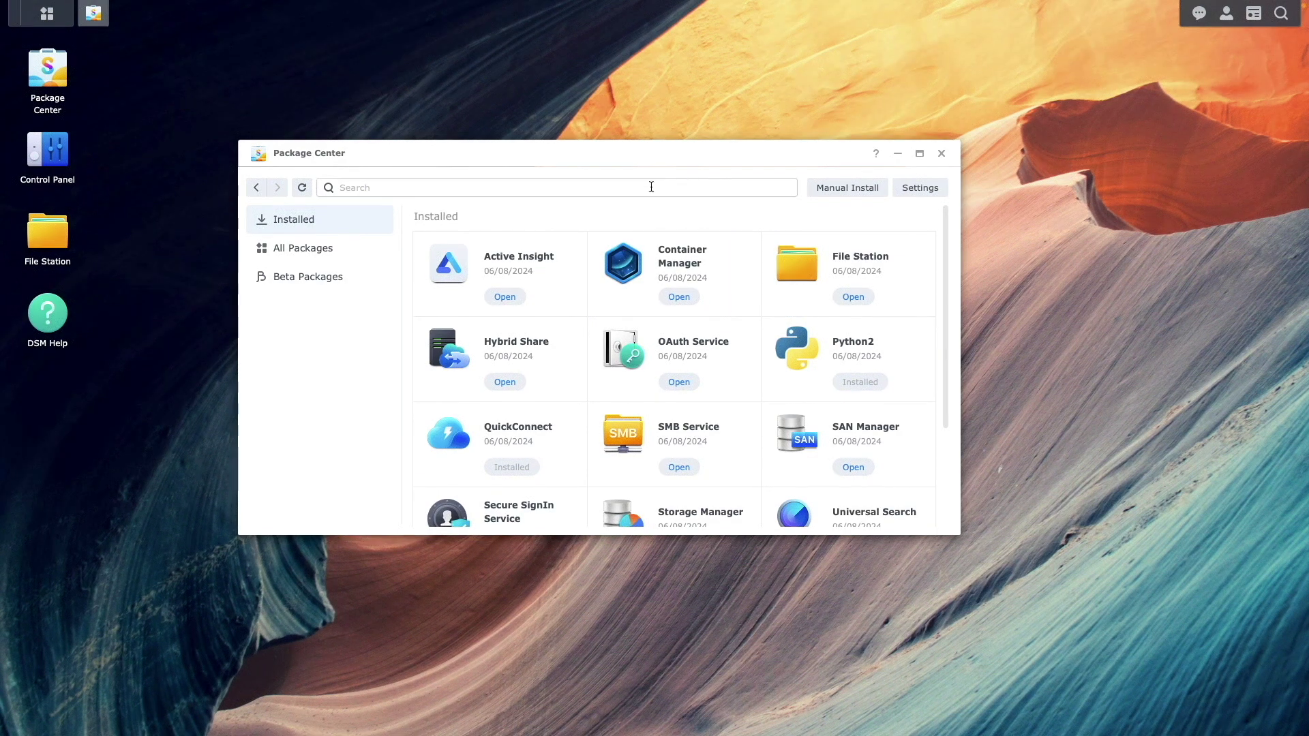
Create a folder named docuseal inside the docker shared folder
click(940, 153)
click(32, 242)
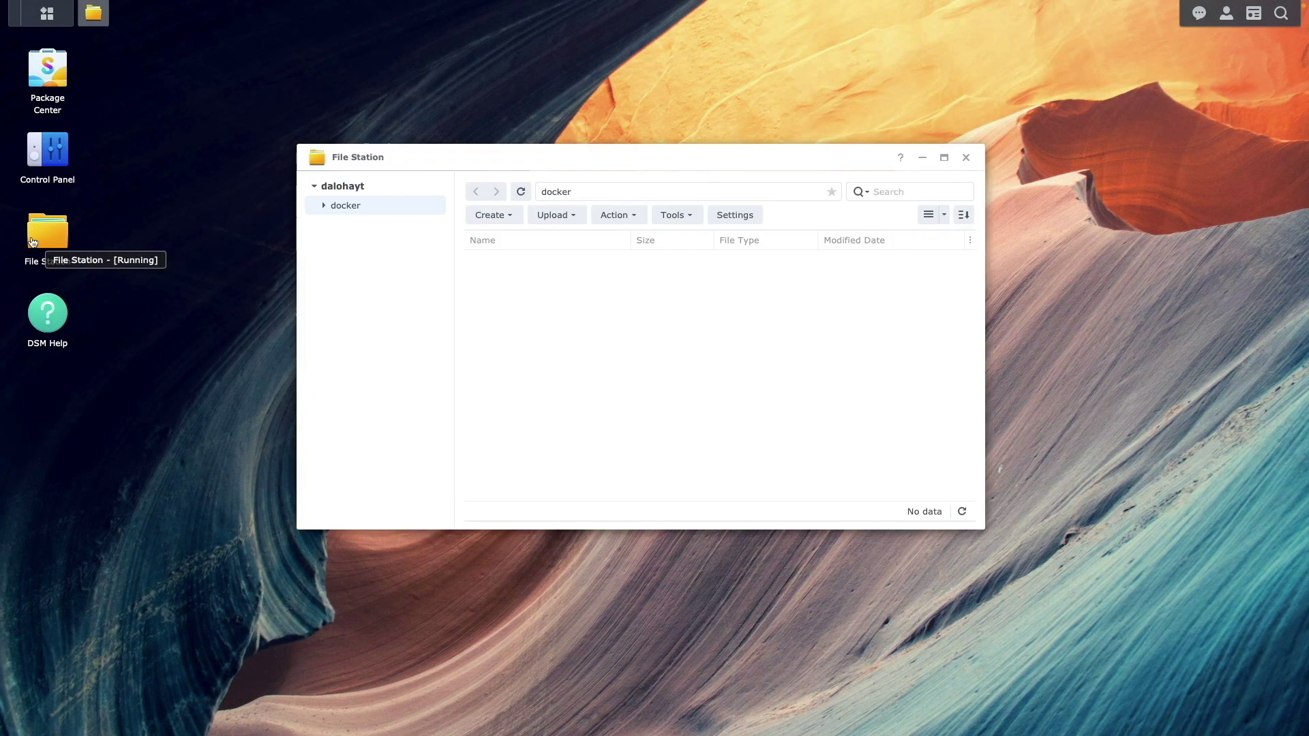
click(479, 219)
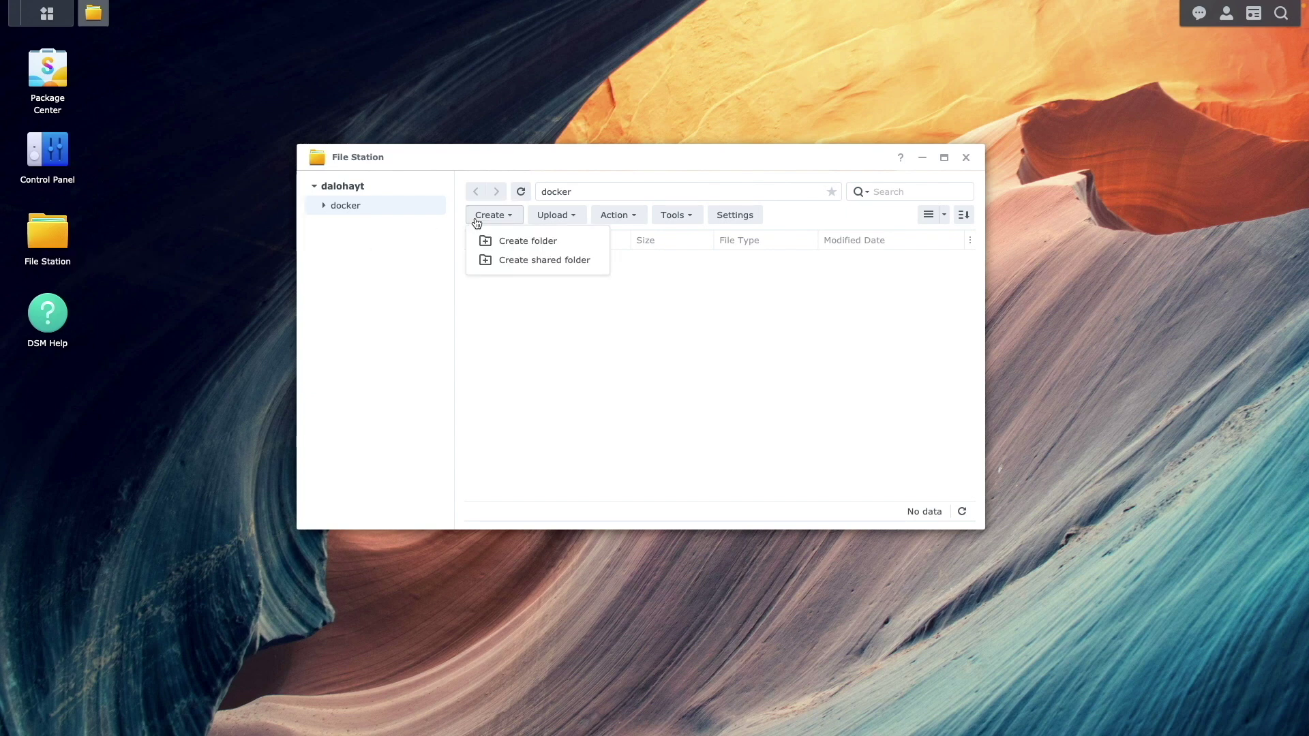
click(518, 245)
text(docuseal)
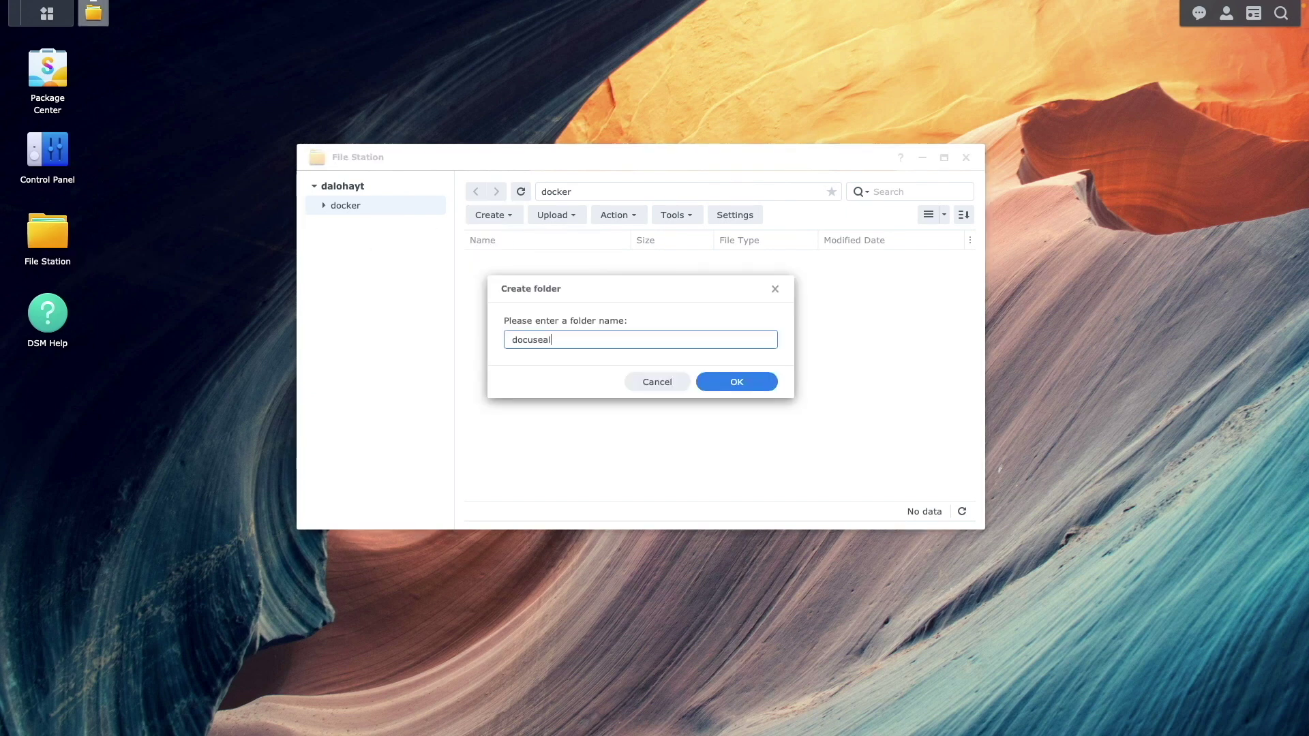
click(734, 385)
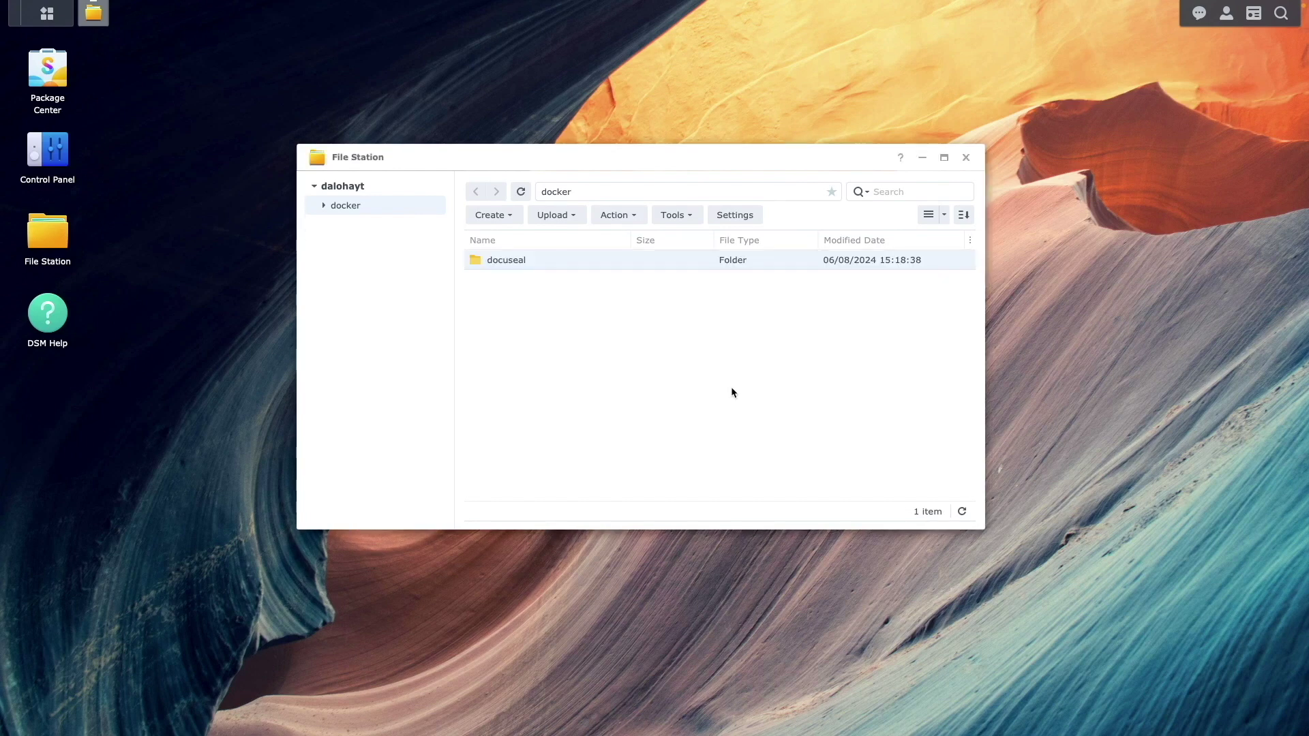
Create a pg_data subfolder inside the docuseal folder
double_click(590, 261)
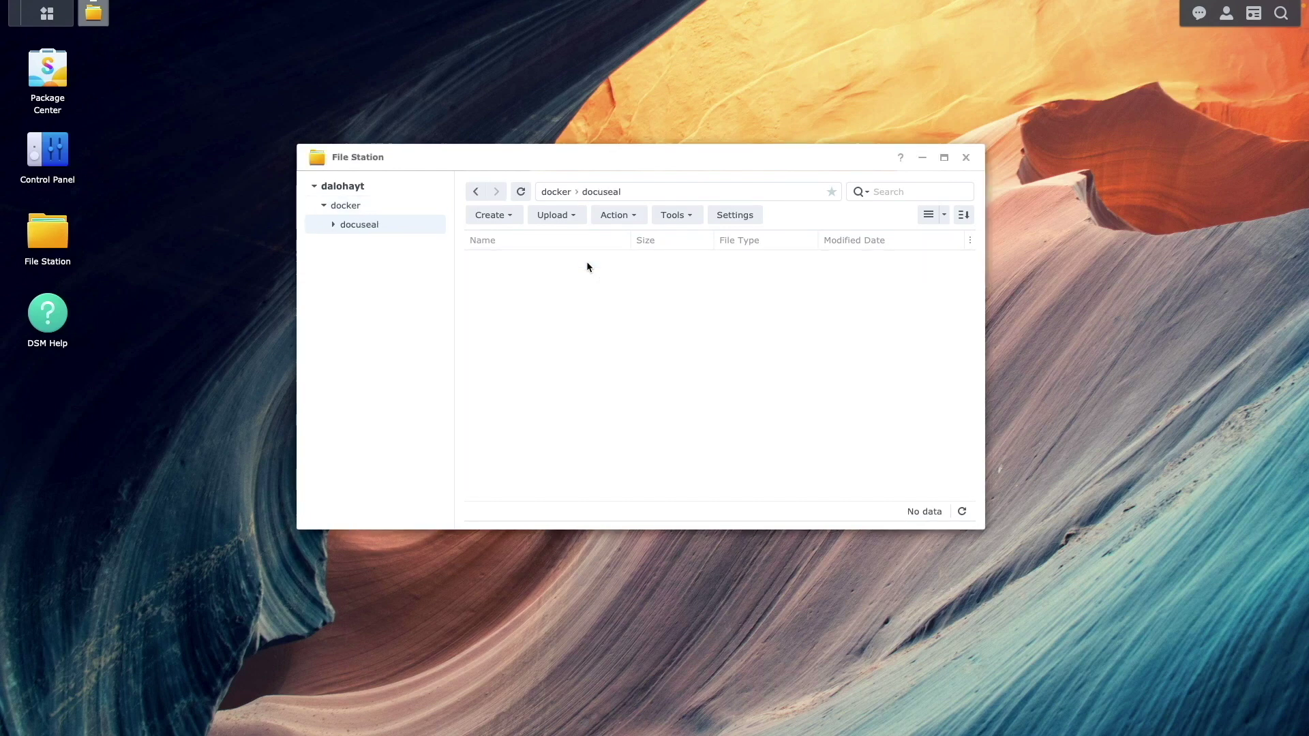
click(510, 217)
click(527, 243)
text(pg_data)
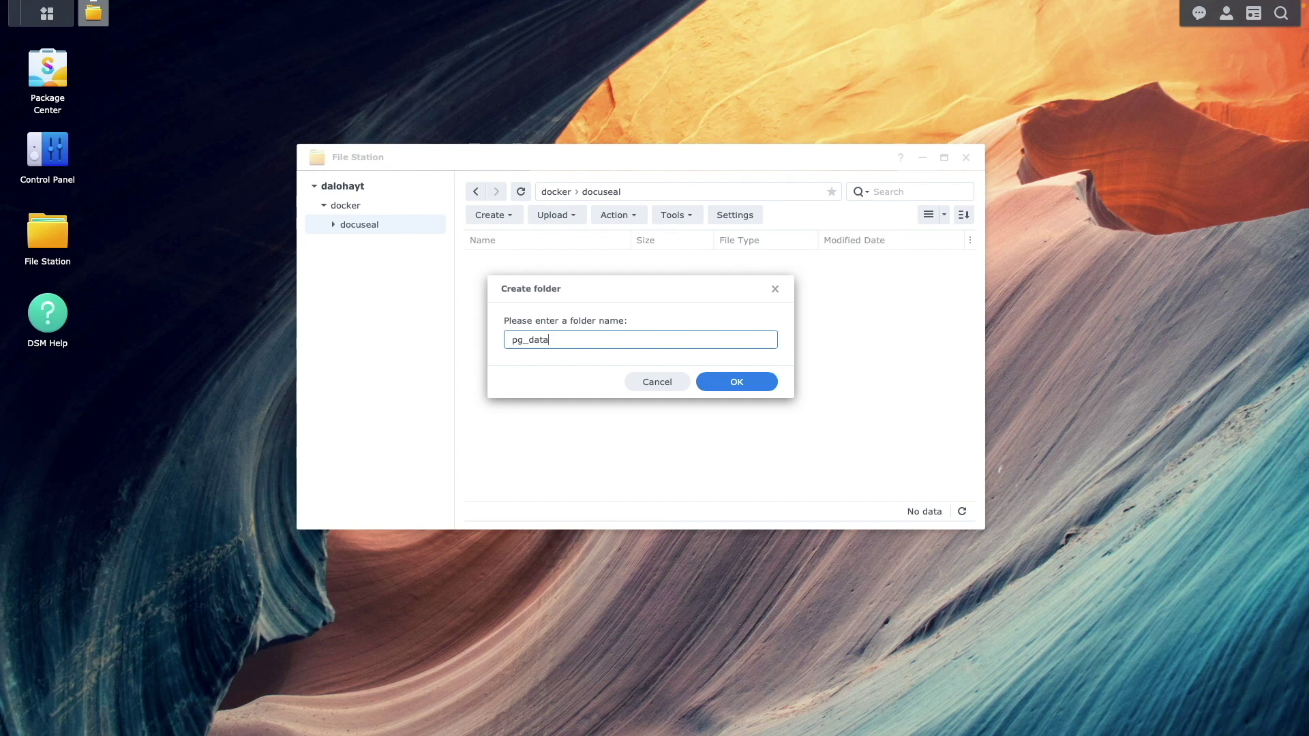
click(706, 382)
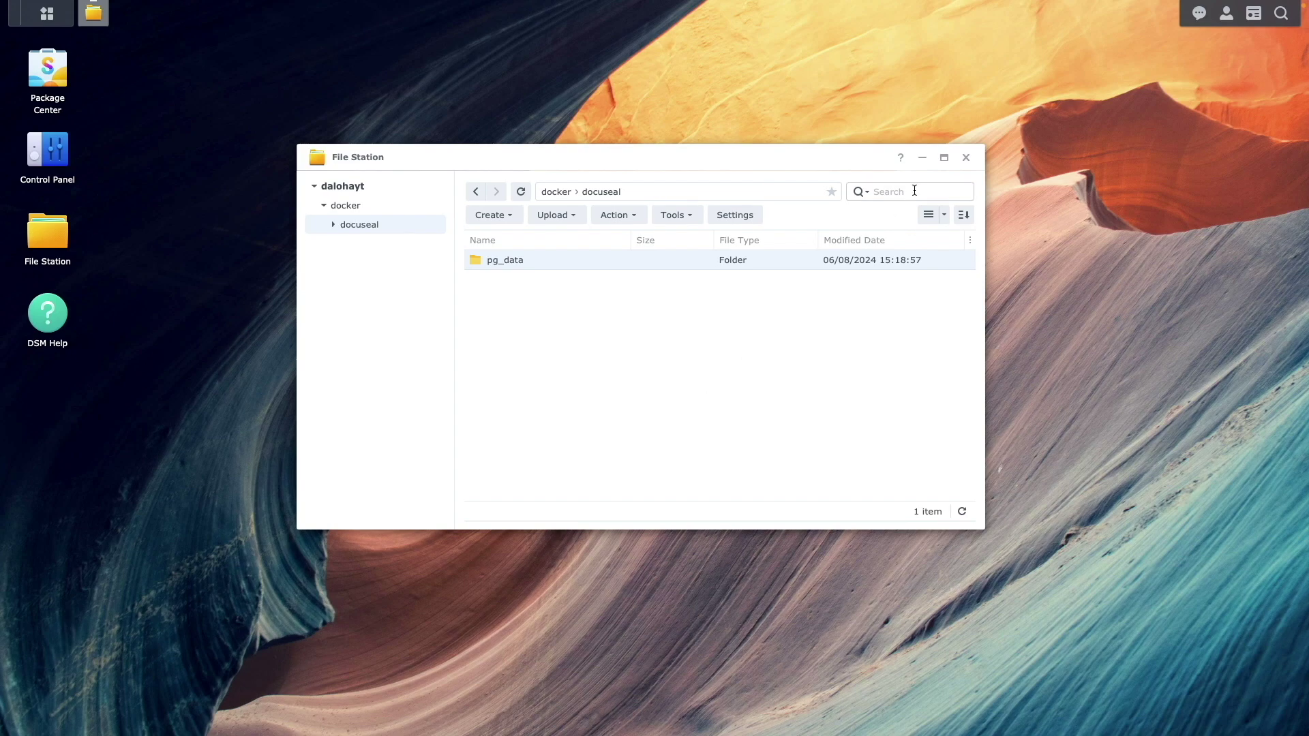
click(965, 158)
Start a new Container Manager project named docuseal
click(57, 16)
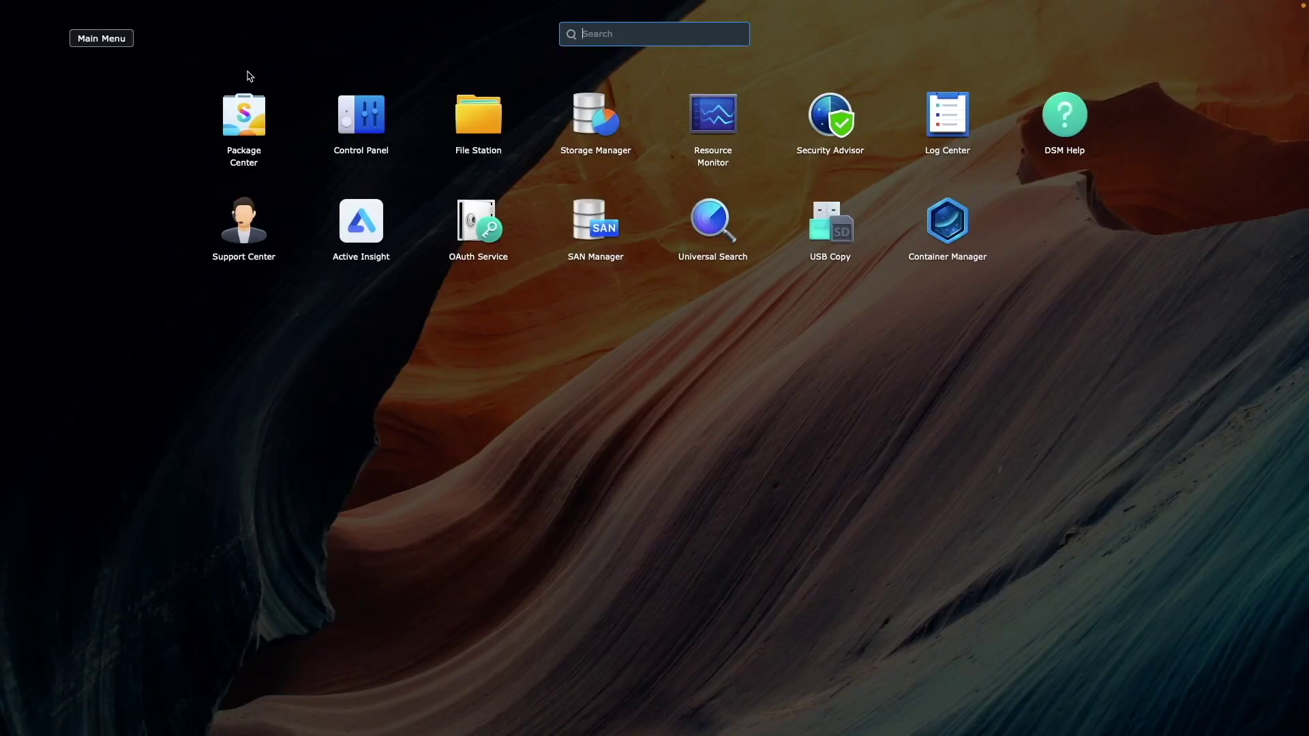
click(939, 211)
click(377, 225)
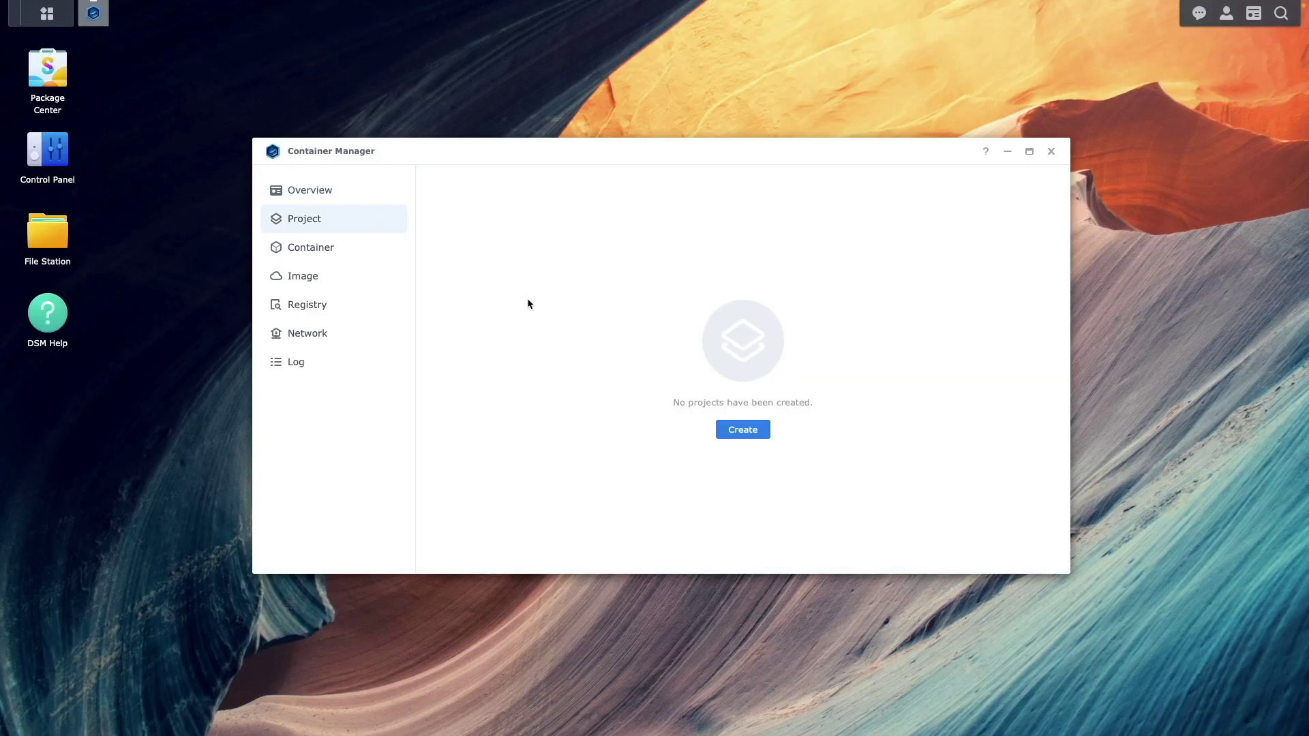
click(735, 429)
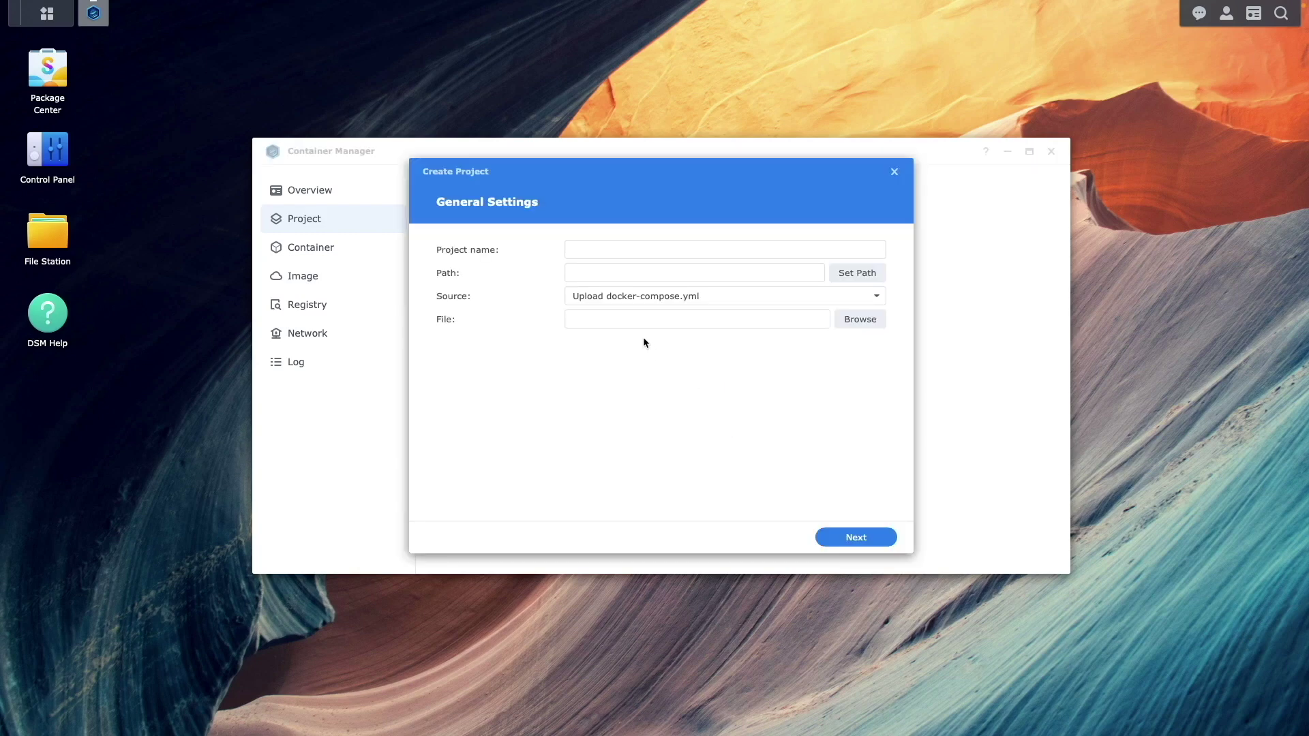
click(584, 250)
text(docuseal)
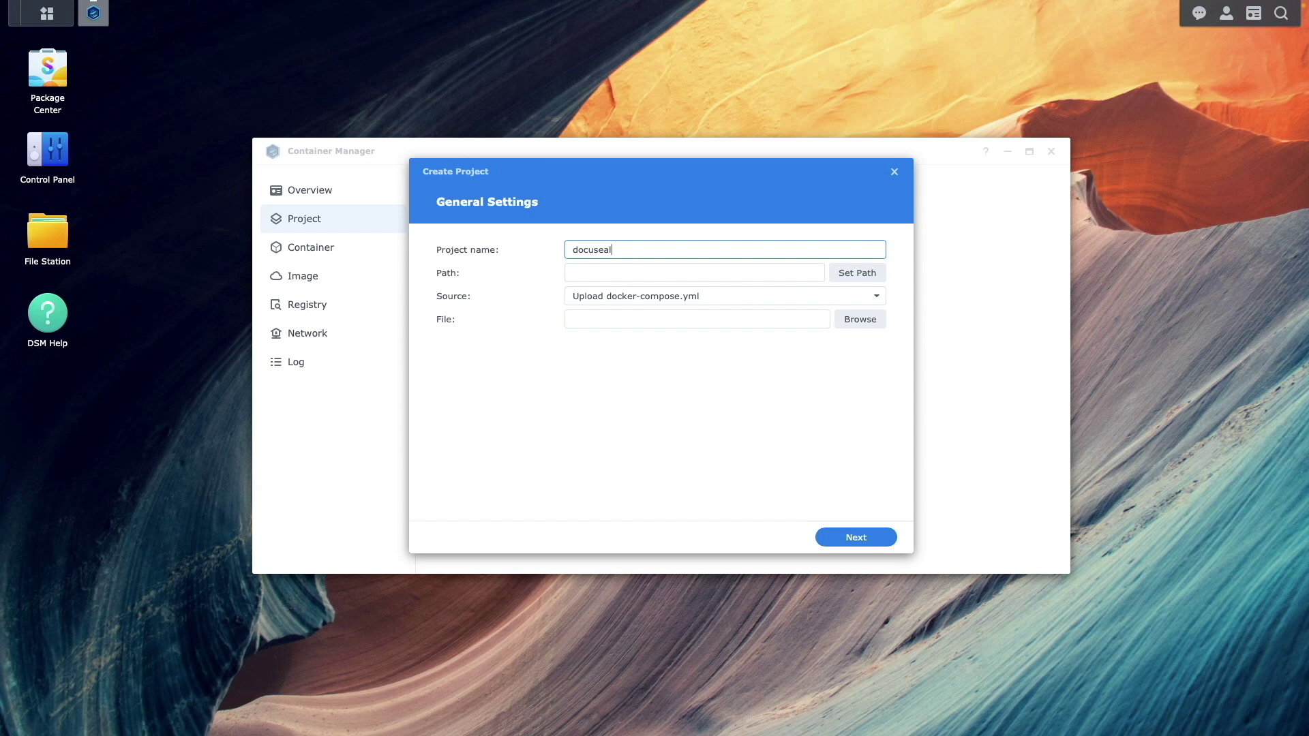
Set the project path to /docker/docuseal and bring up the compose source choices
click(854, 273)
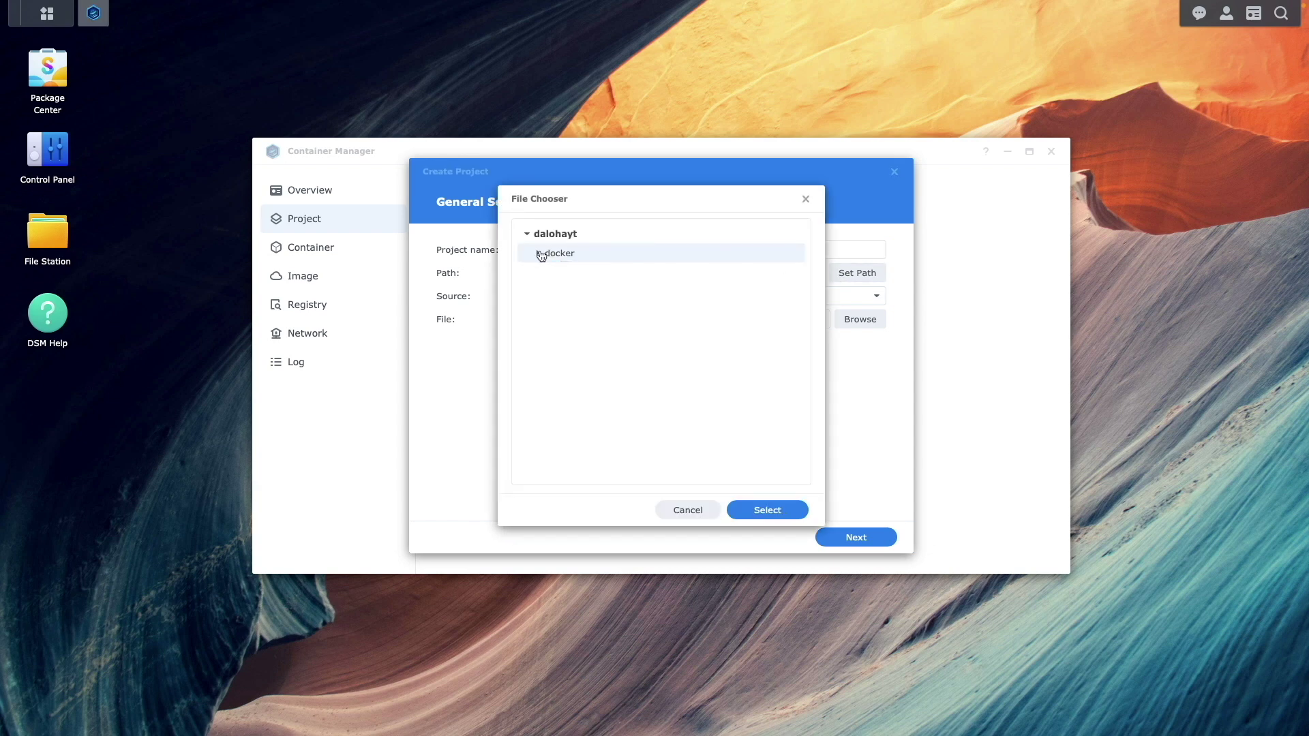
click(540, 254)
click(566, 271)
click(750, 512)
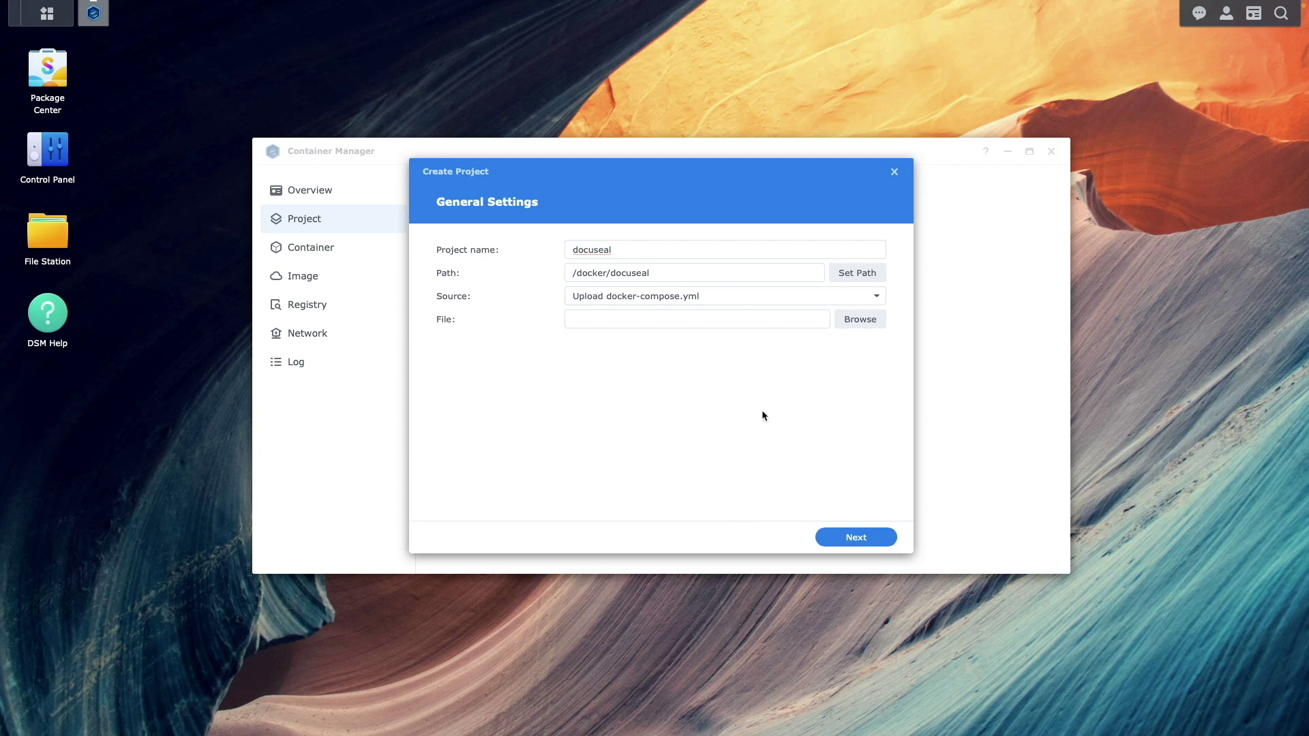
click(795, 298)
Paste the DocuSeal configuration as a new docker-compose.yml, keeping port mapping 3000:3000
click(755, 342)
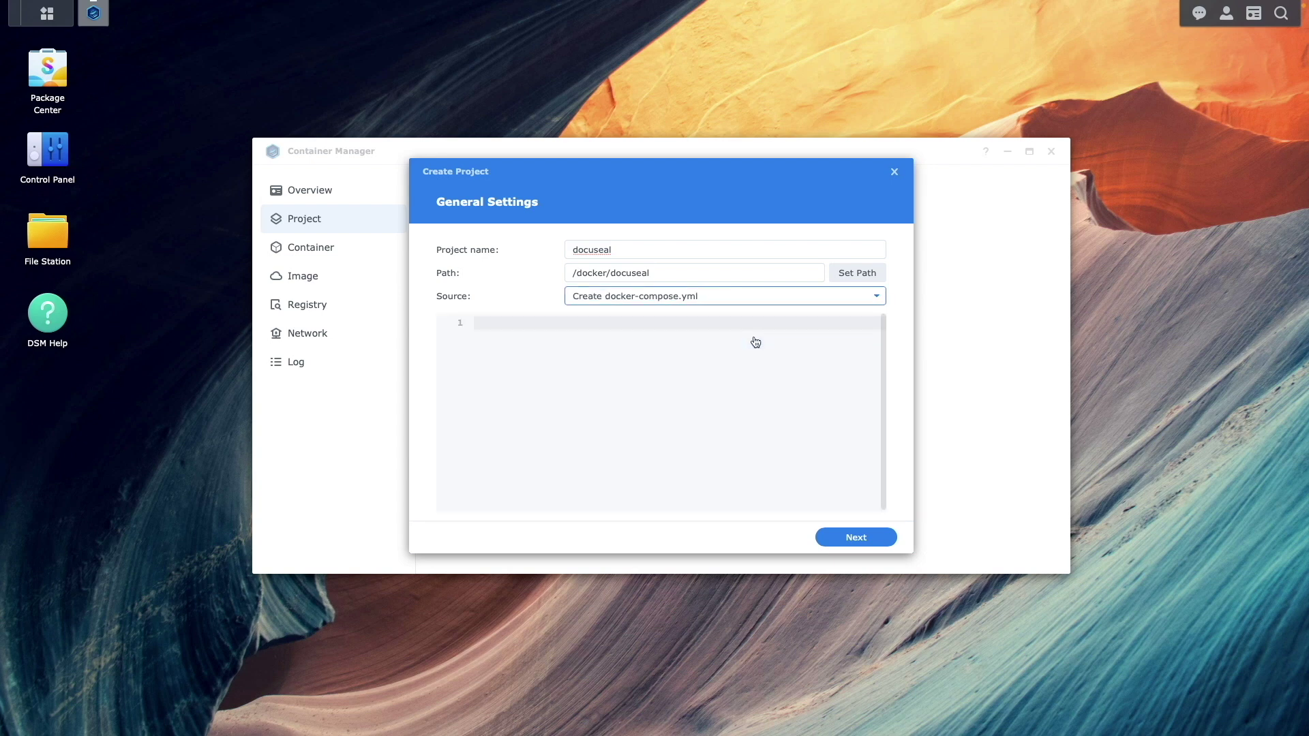
click(622, 366)
key(ctrl+v)
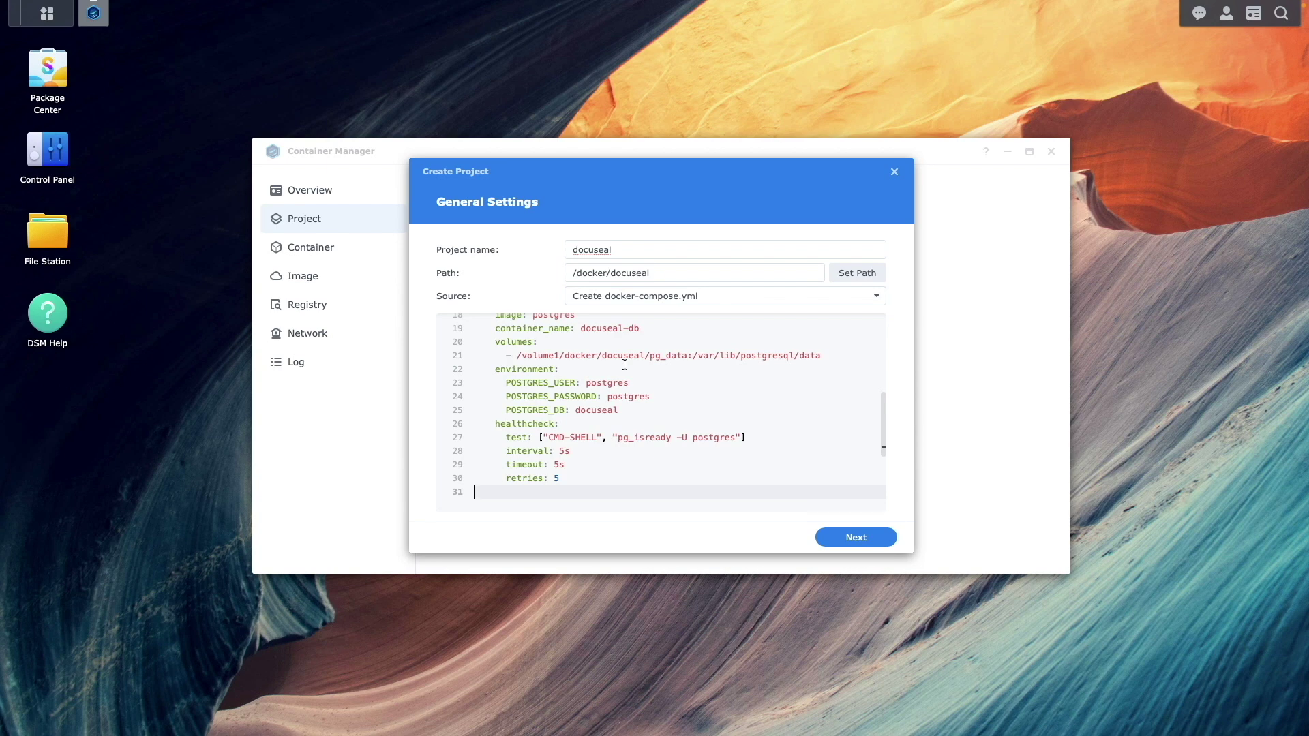
key(Up)
key(Up)
key(Up)
key(Up)
key(Up)
key(Up)
key(Up)
key(Up)
key(Up)
key(Up)
key(Up)
key(Up)
key(Up)
key(Up)
key(Up)
key(Up)
key(Up)
key(Up)
key(Up)
key(Up)
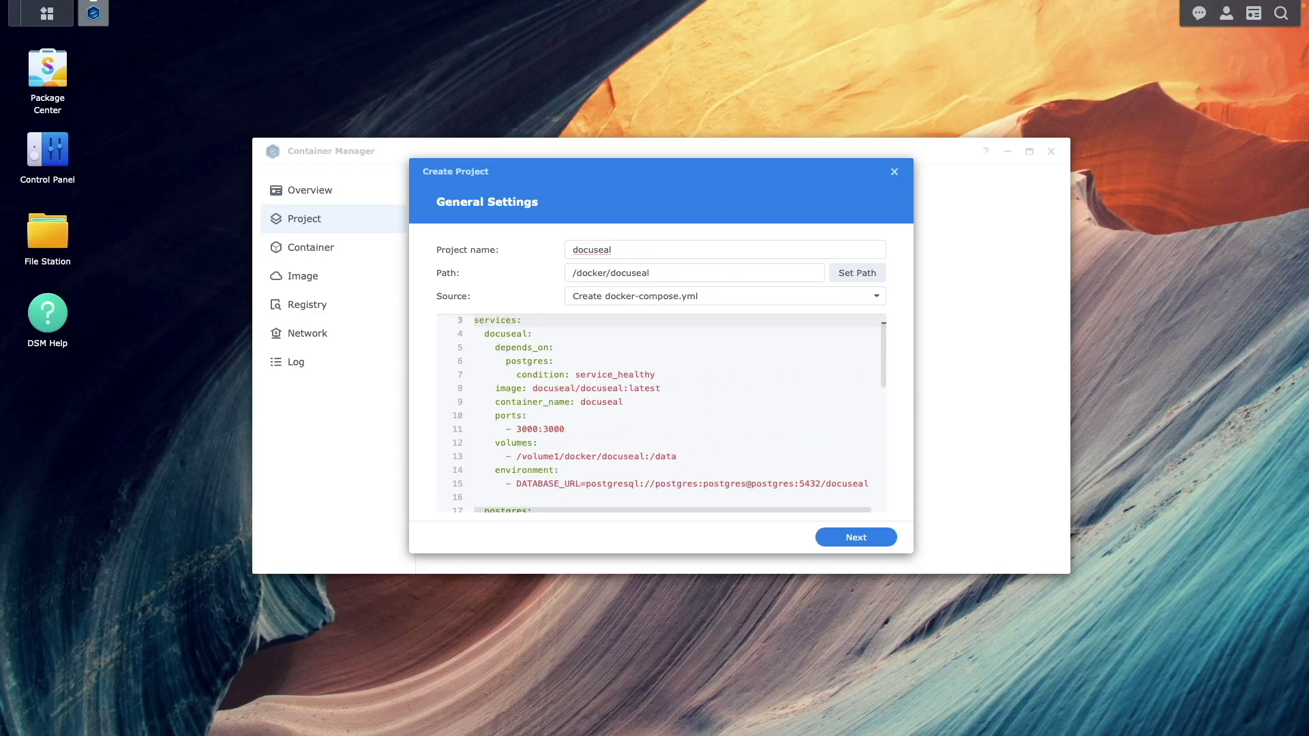
key(Up)
key(Up)
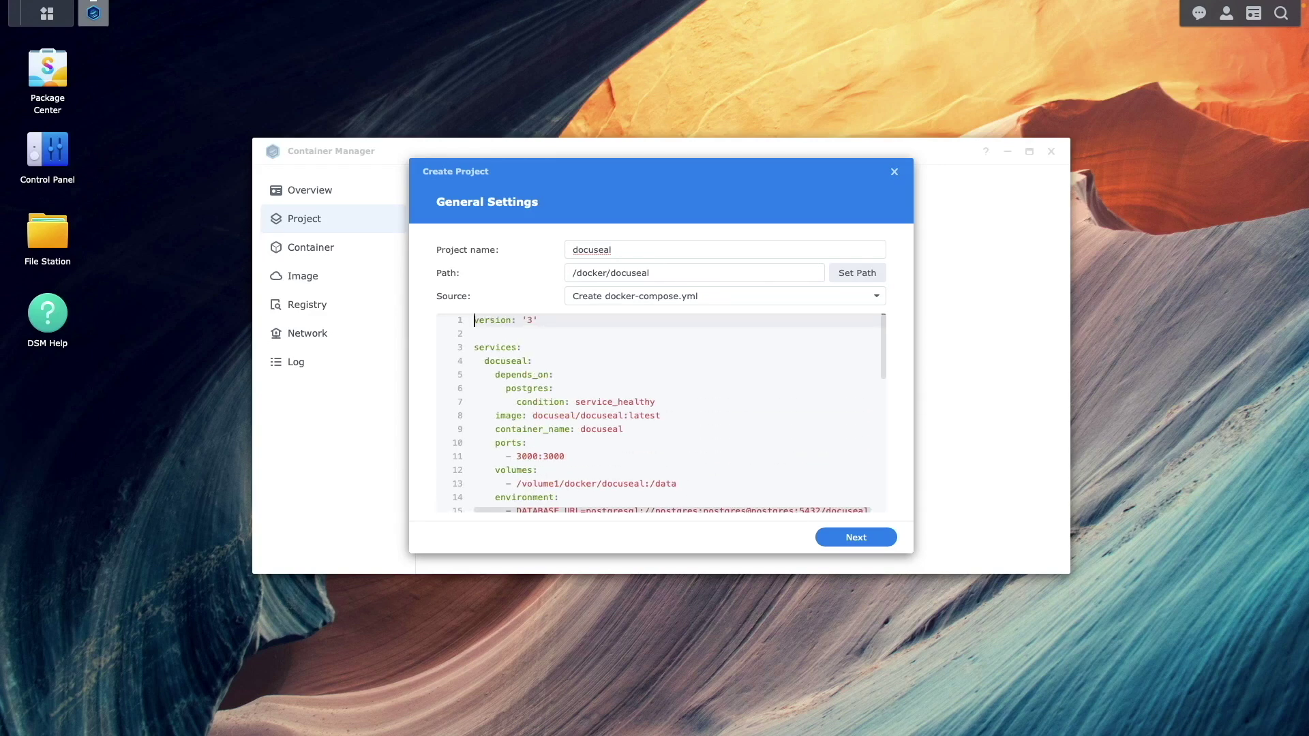
key(Down)
key(Down)
key(Down)
key(Down)
key(Down)
key(Down)
key(Down)
key(Down)
key(Down)
key(Down)
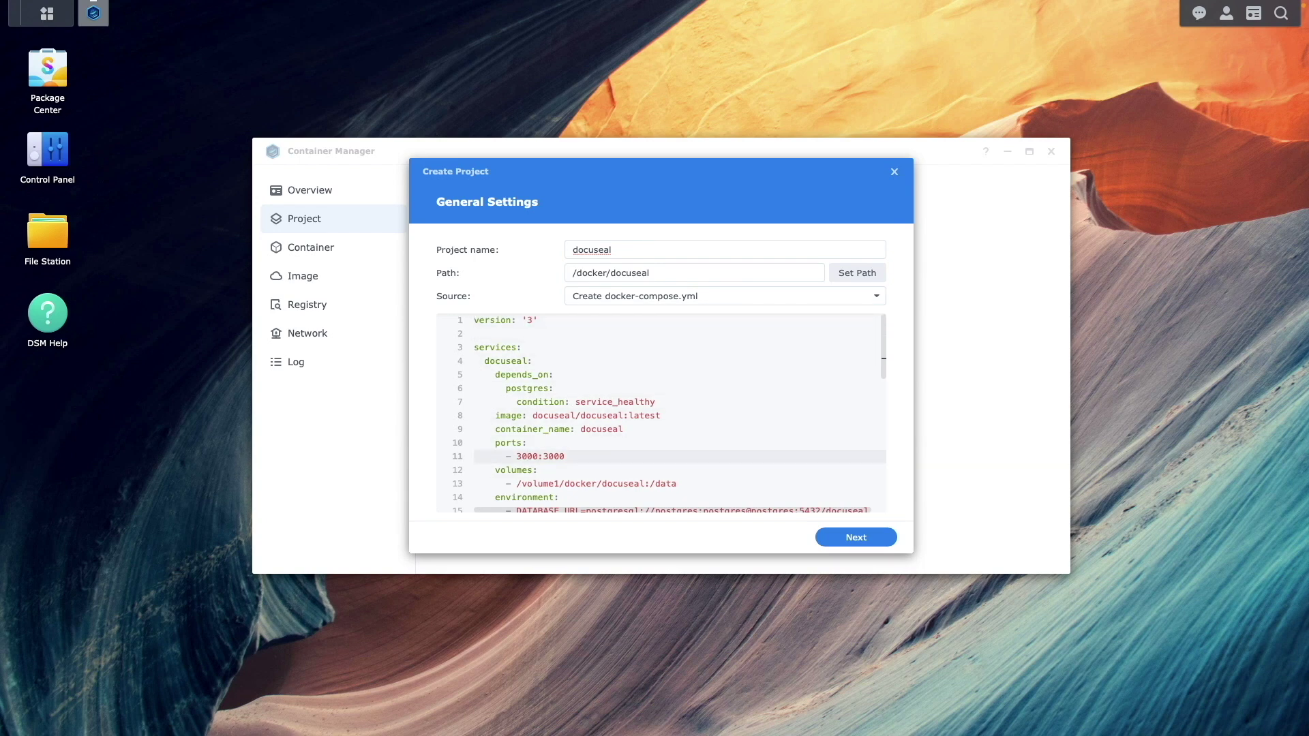
key(BackSpace)
text(1)
key(BackSpace)
text(0)
Replace the default Postgres password in DATABASE_URL and POSTGRES_PASSWORD with a new password
key(Down)
key(Down)
key(Down)
key(Down)
key(Down)
key(Down)
key(Down)
key(Down)
key(Down)
key(Down)
key(Down)
key(Down)
key(Down)
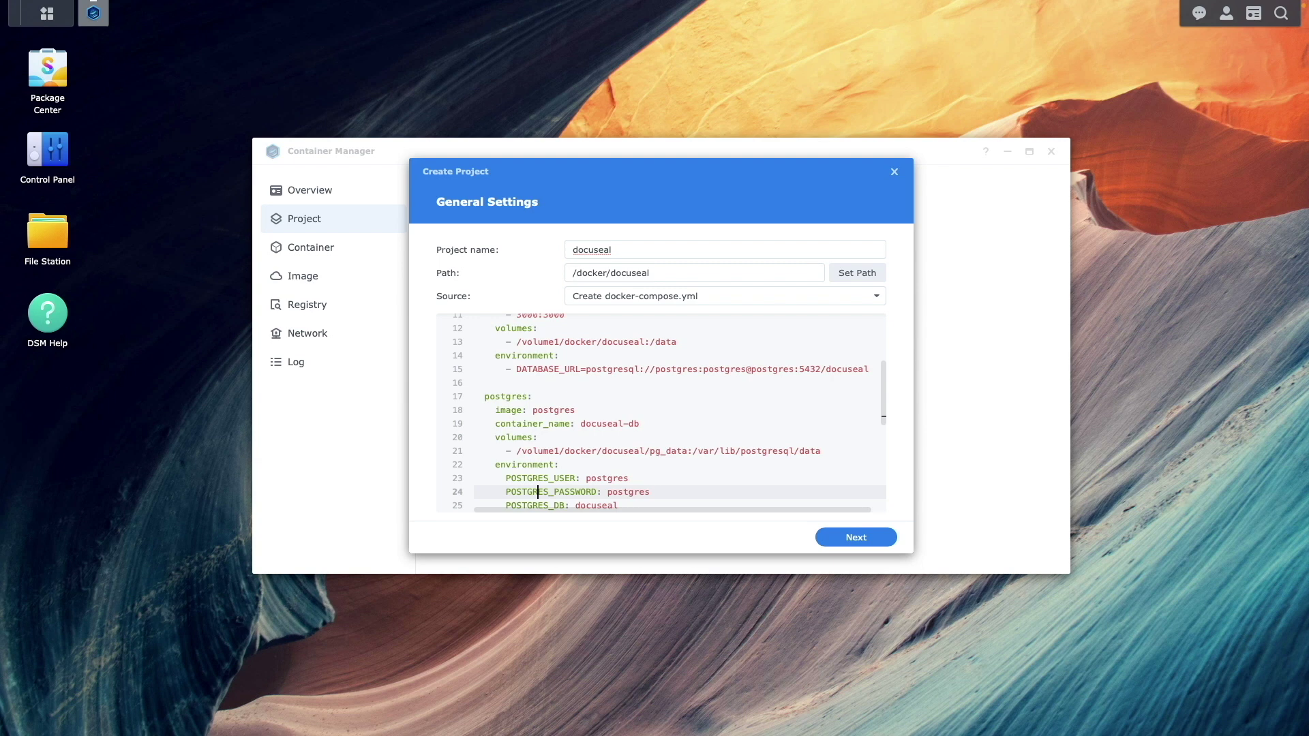
key(Up)
key(Up)
key(Up)
key(Up)
key(Up)
key(Up)
key(Up)
key(Up)
key(Up)
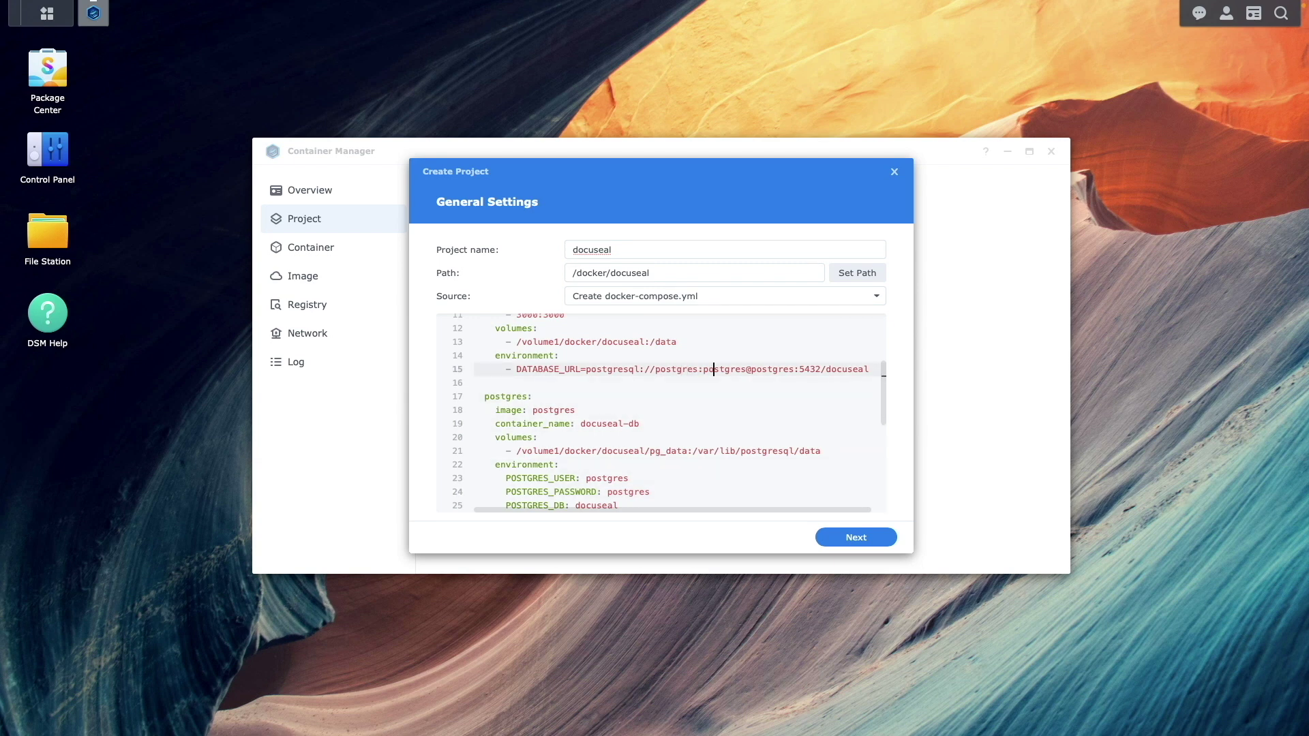
key(Delete)
key(BackSpace)
key(BackSpace)
key(BackSpace)
key(BackSpace)
key(BackSpace)
key(BackSpace)
key(BackSpace)
key(Down)
key(Down)
key(Down)
key(Down)
key(Down)
key(Down)
key(Down)
key(Down)
key(Down)
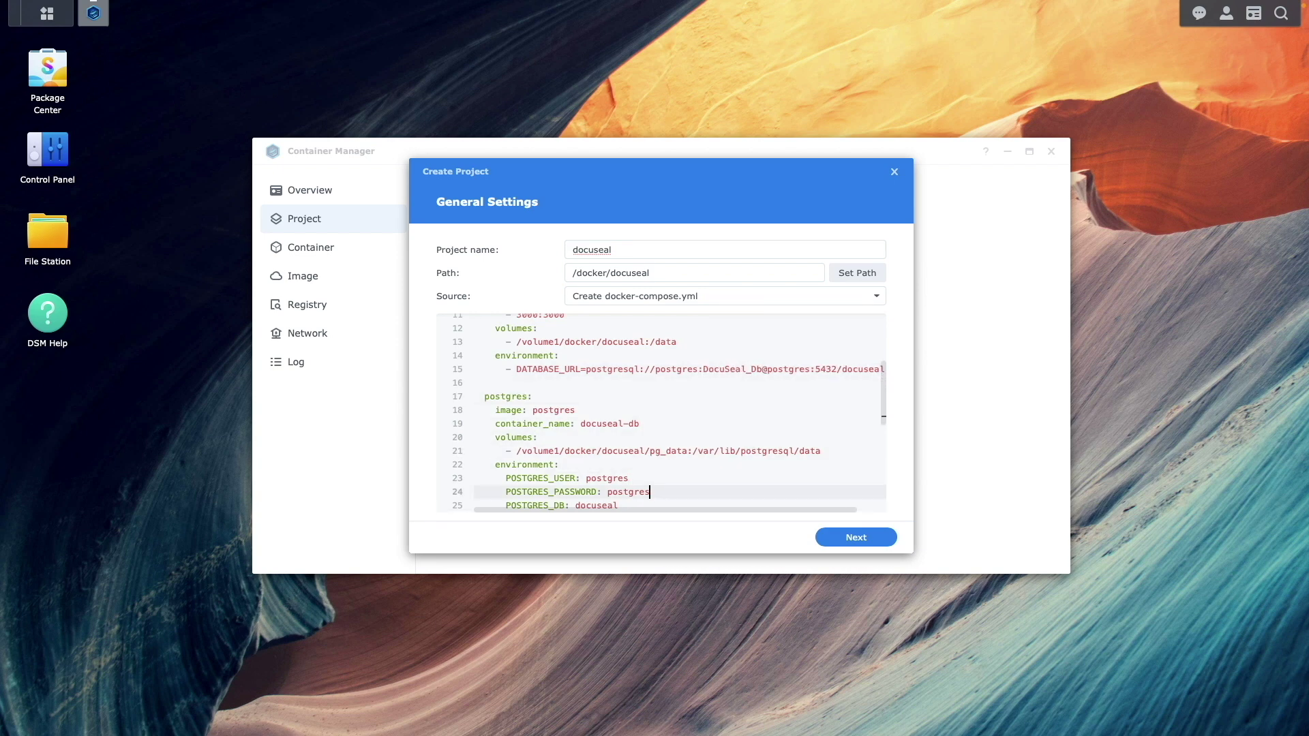
key(BackSpace)
key(BackSpace)
key(BackSpace)
key(BackSpace)
key(BackSpace)
key(BackSpace)
key(BackSpace)
key(BackSpace)
Skip web portal settings and create the docuseal project, starting it once created
click(825, 544)
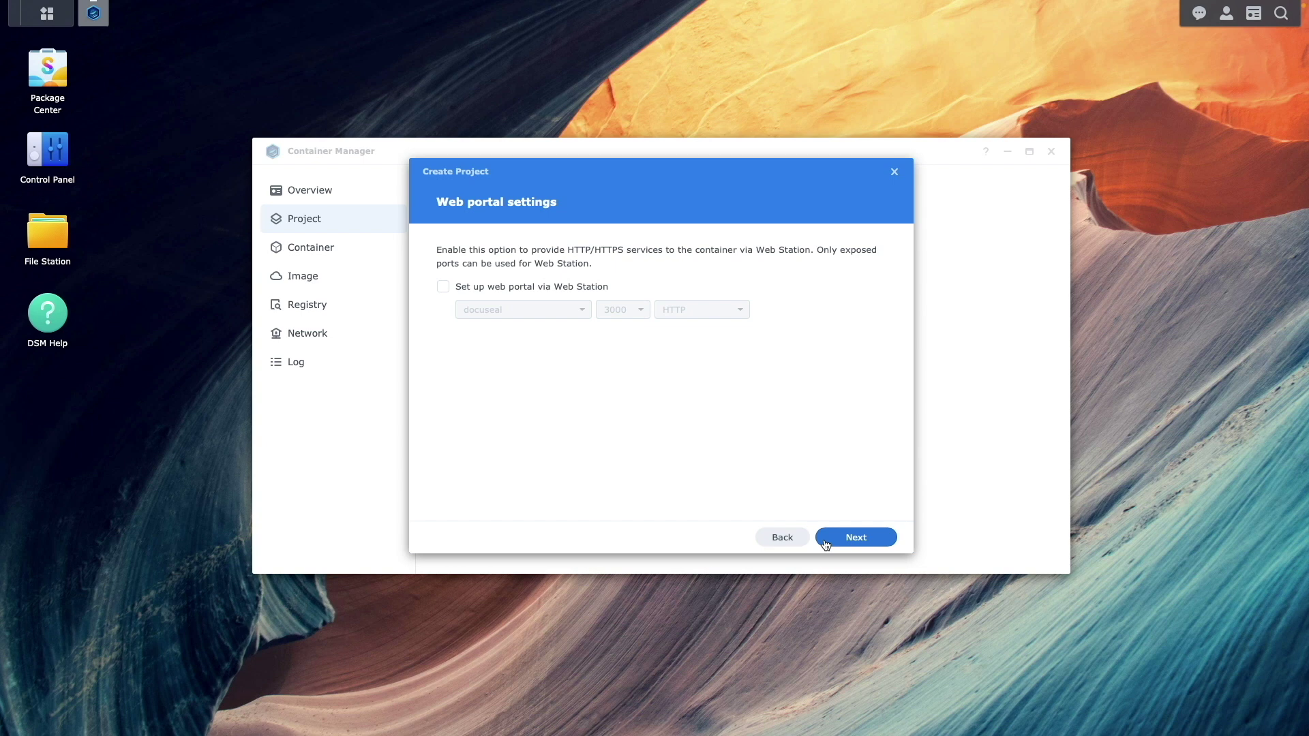
click(825, 543)
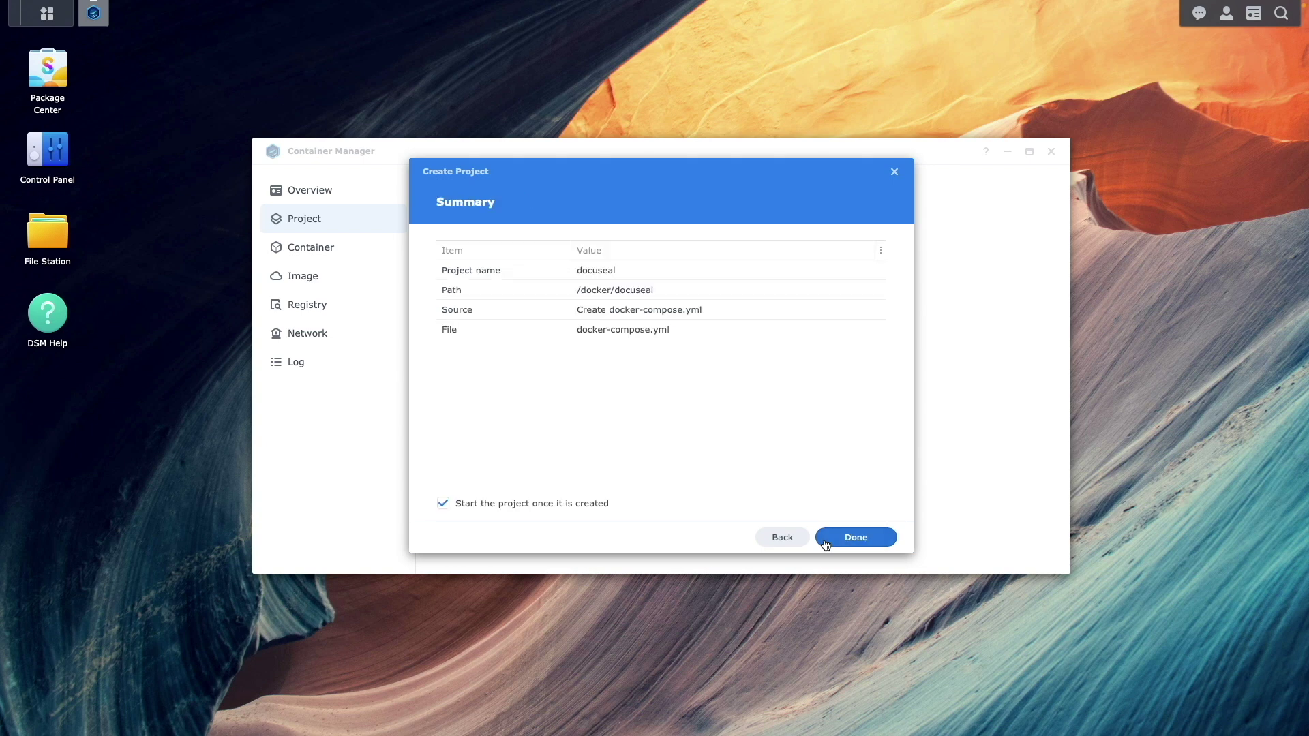
click(825, 544)
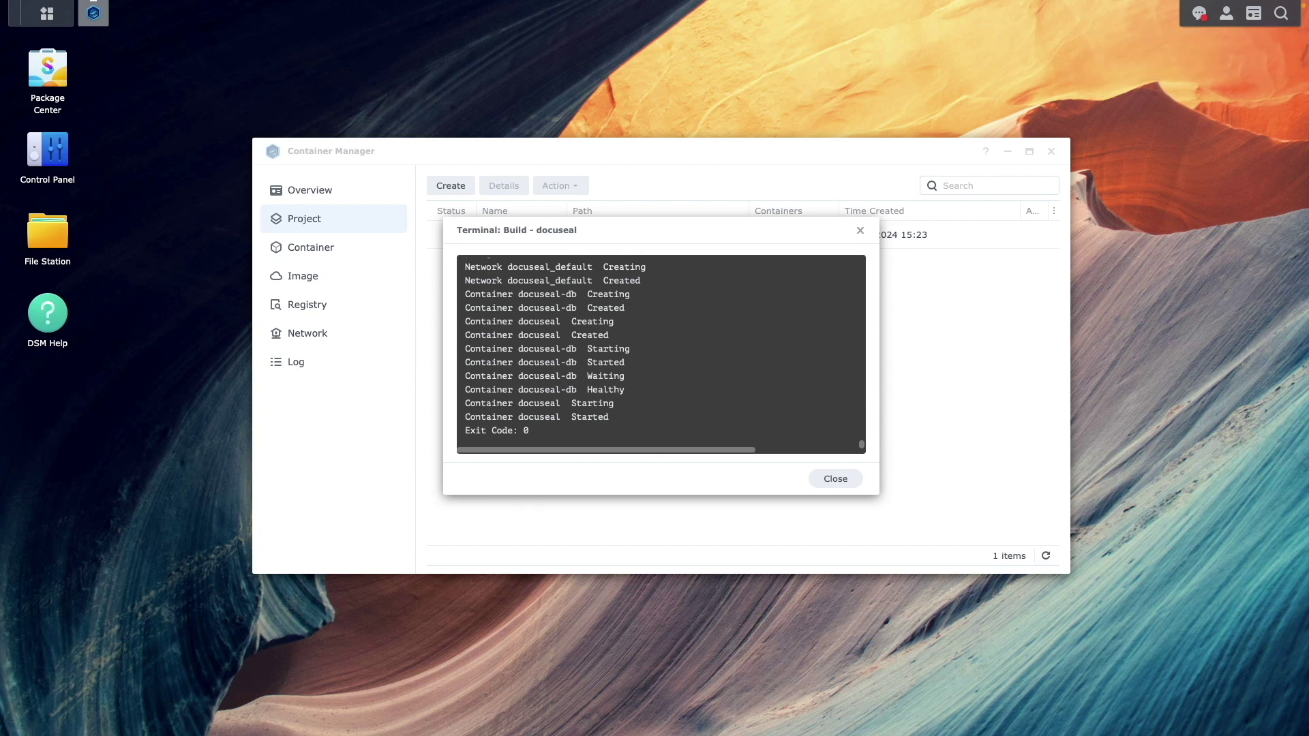
View and refresh the docuseal container's log to confirm it is listening on port 3000
click(820, 479)
click(519, 238)
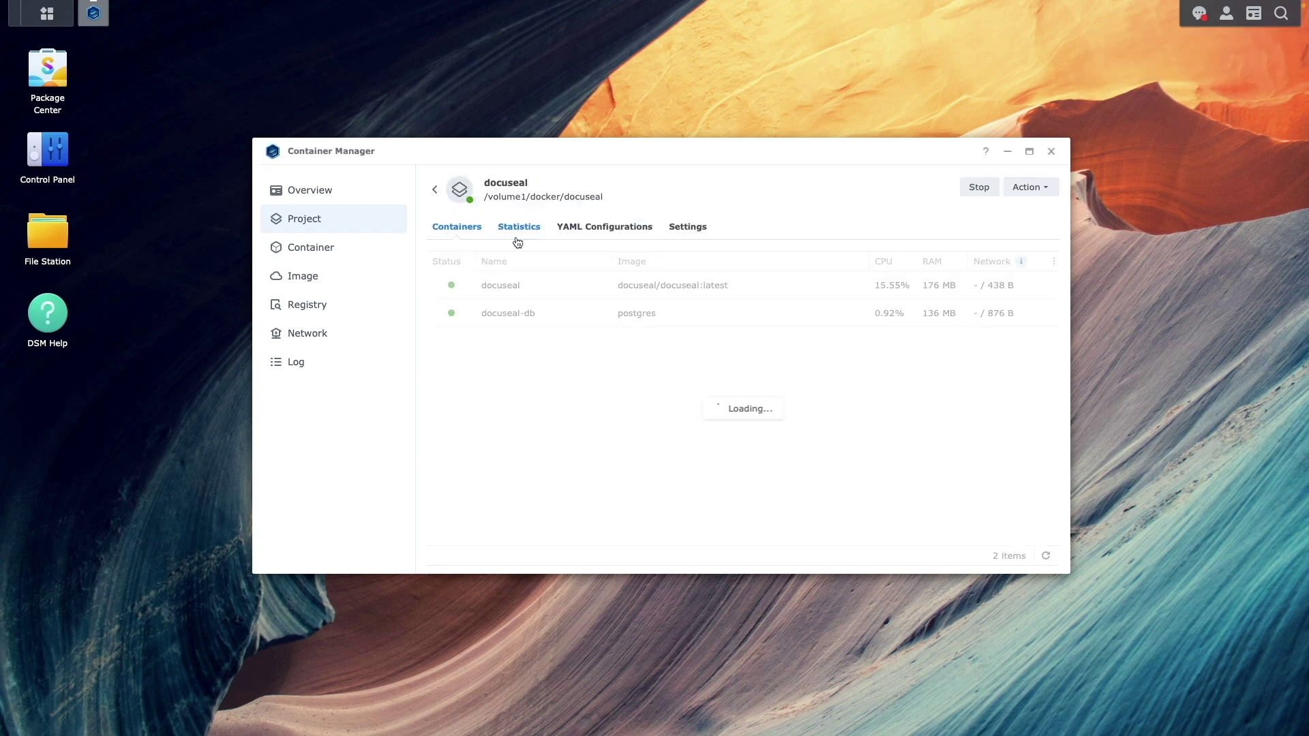
click(518, 286)
click(551, 227)
click(1047, 556)
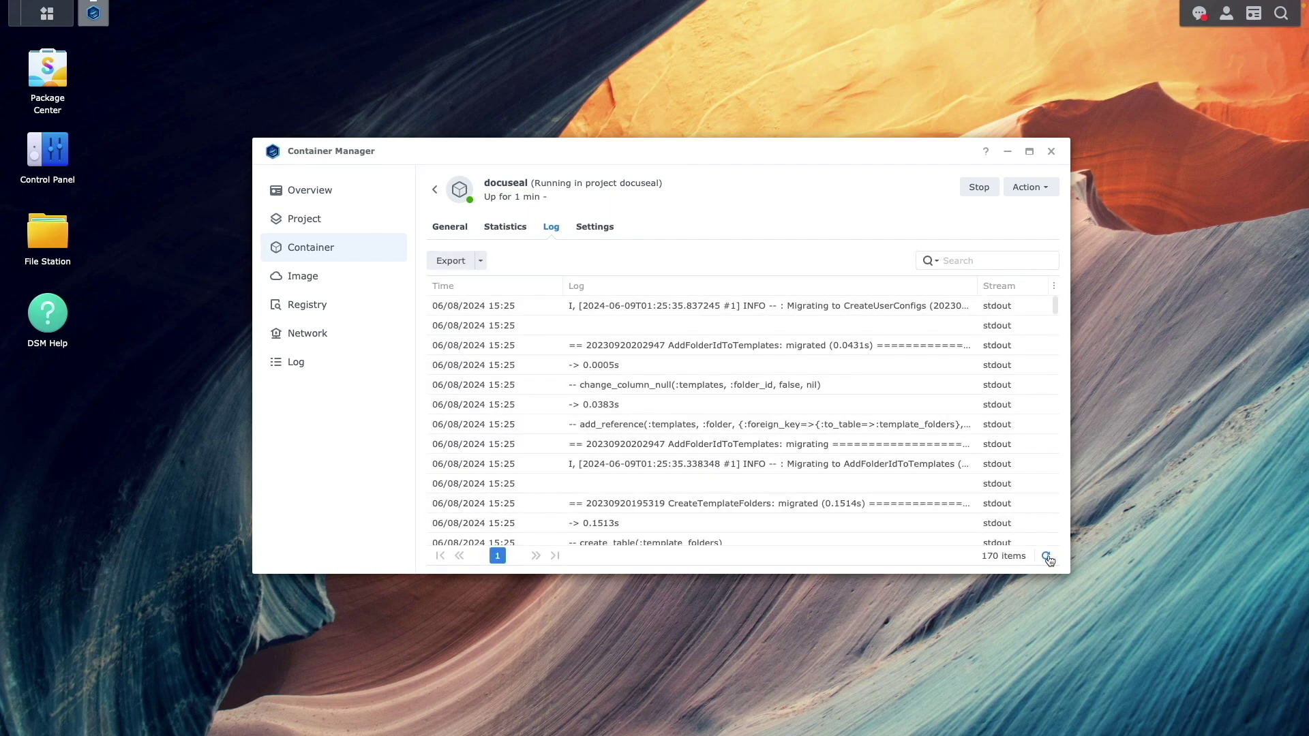
click(1047, 557)
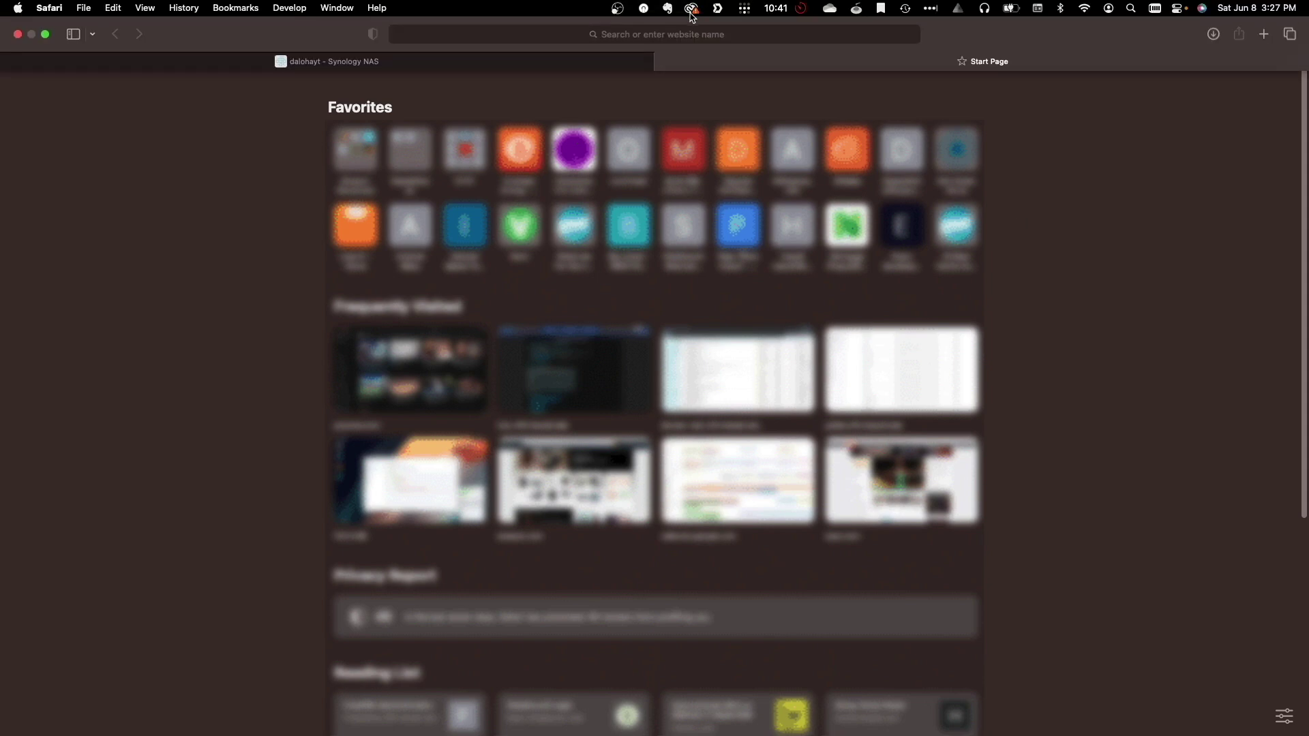
click(686, 34)
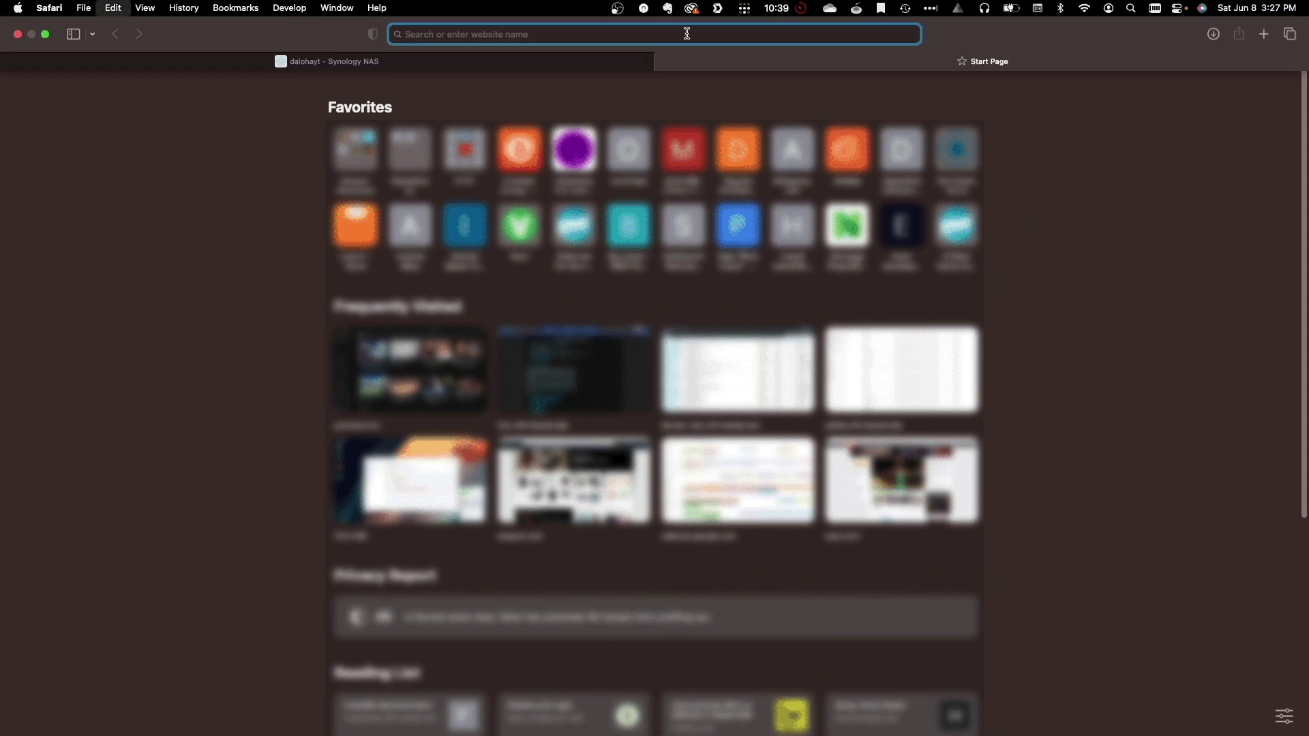
text(http://192.168.81.61)
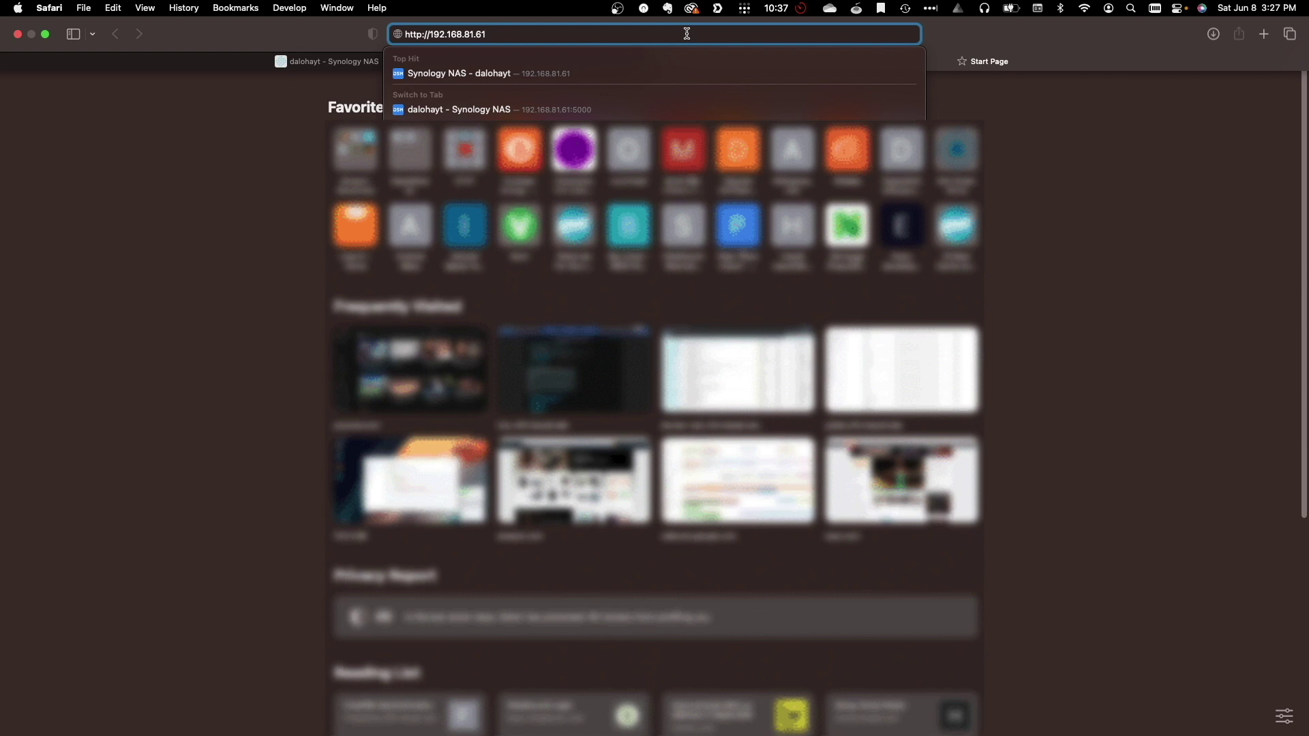
text(:)
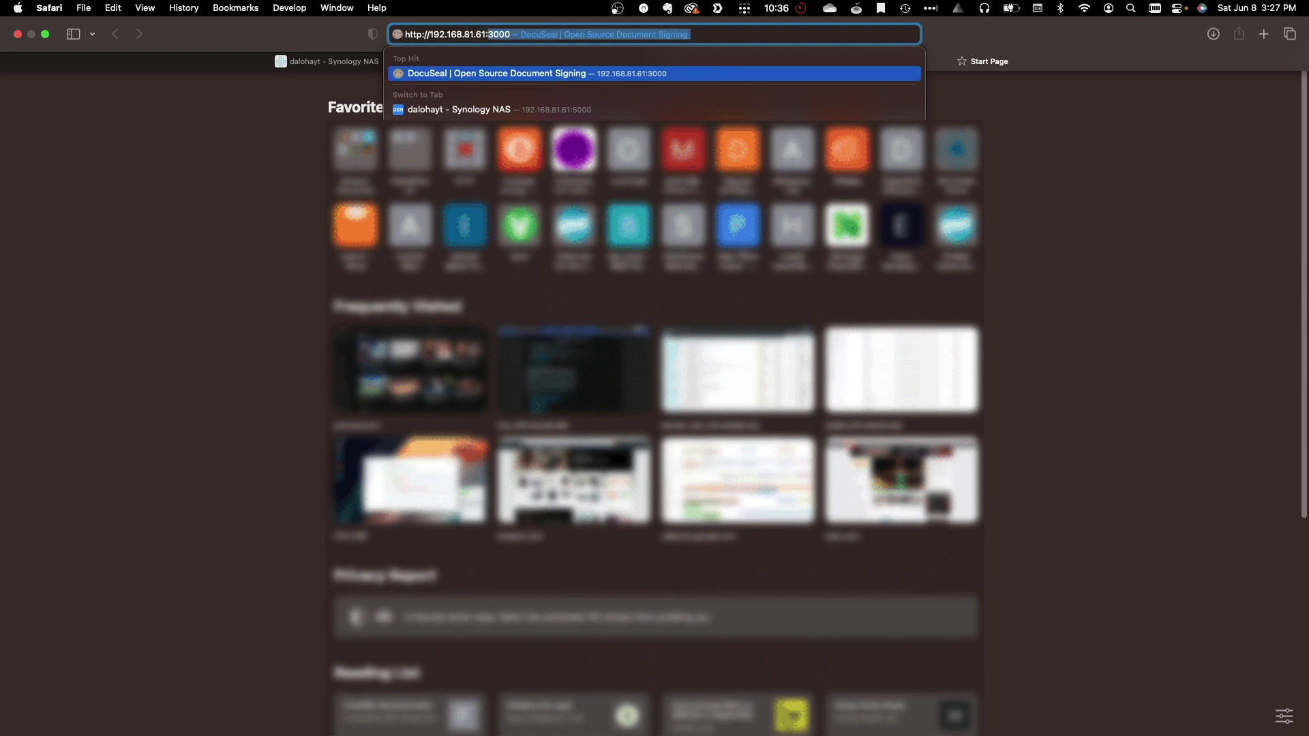
text(3000/)
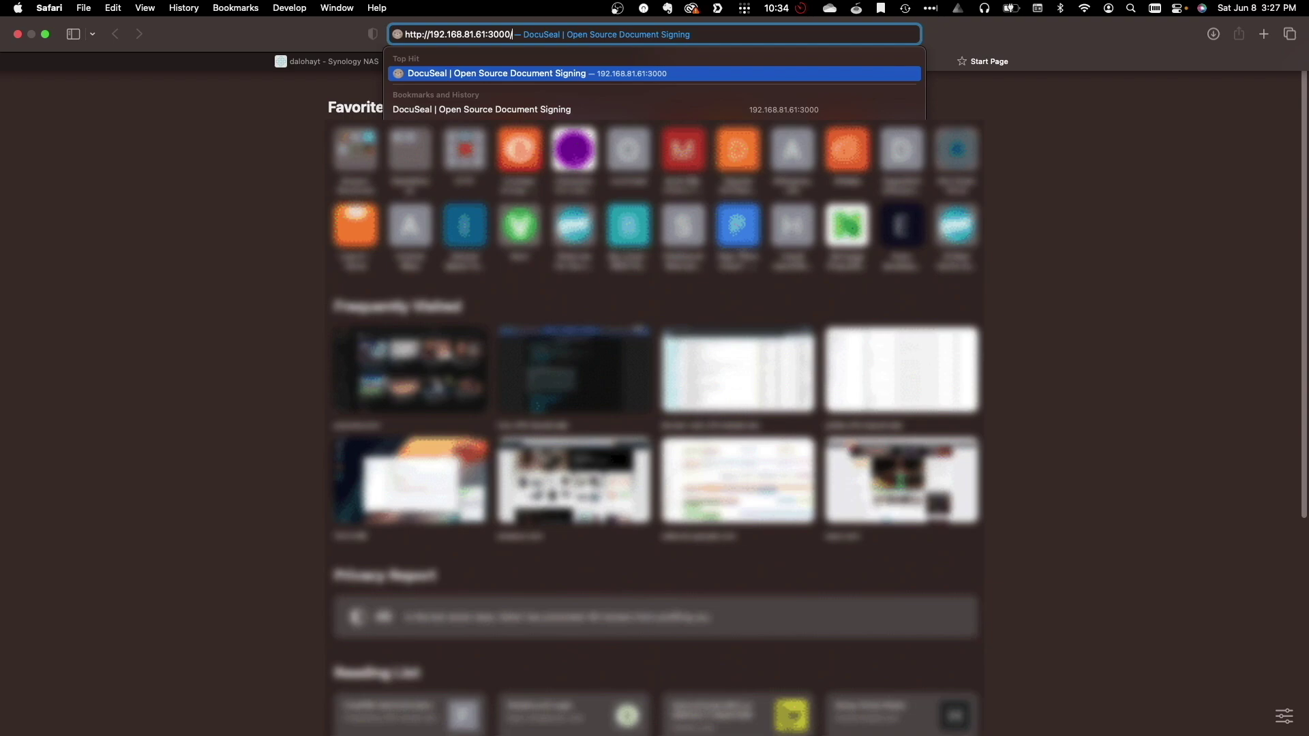
key(Return)
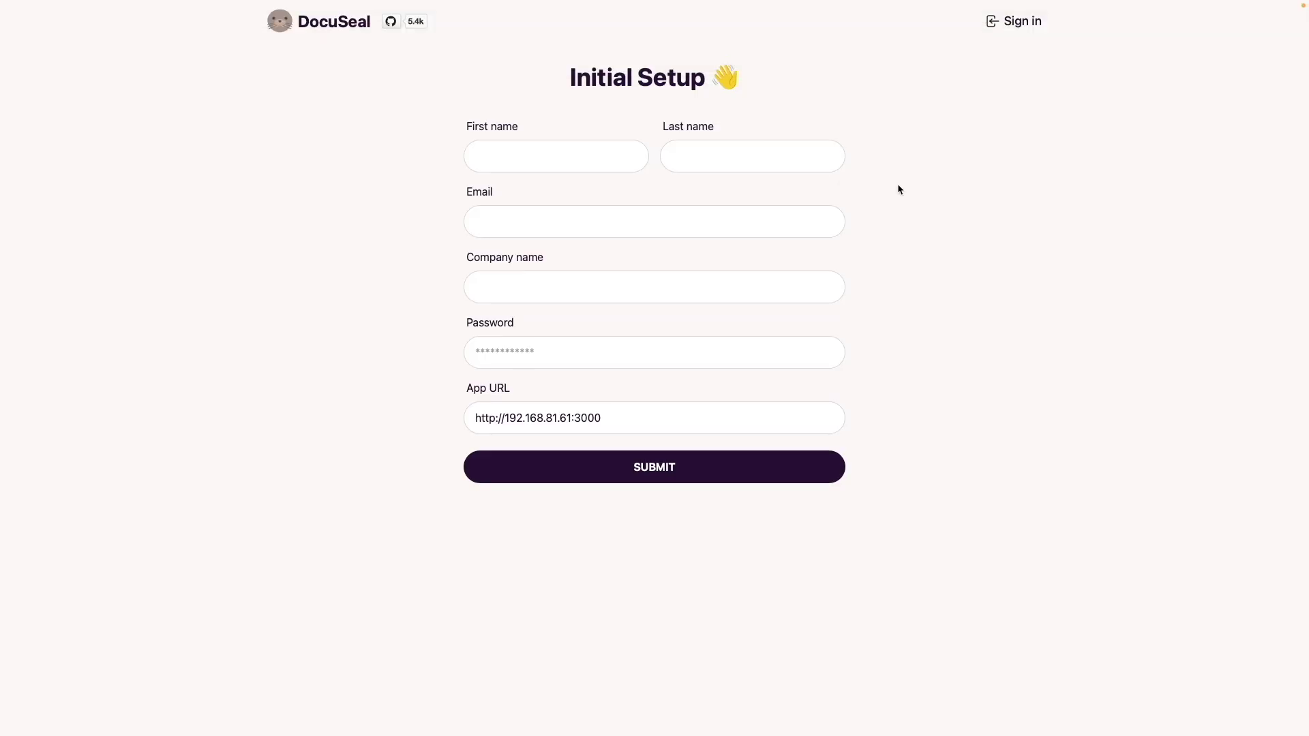
Enter the admin's first name, last name and e-mail address in the setup form
click(561, 164)
text(Ferd)
key(Tab)
text(Babas)
key(Tab)
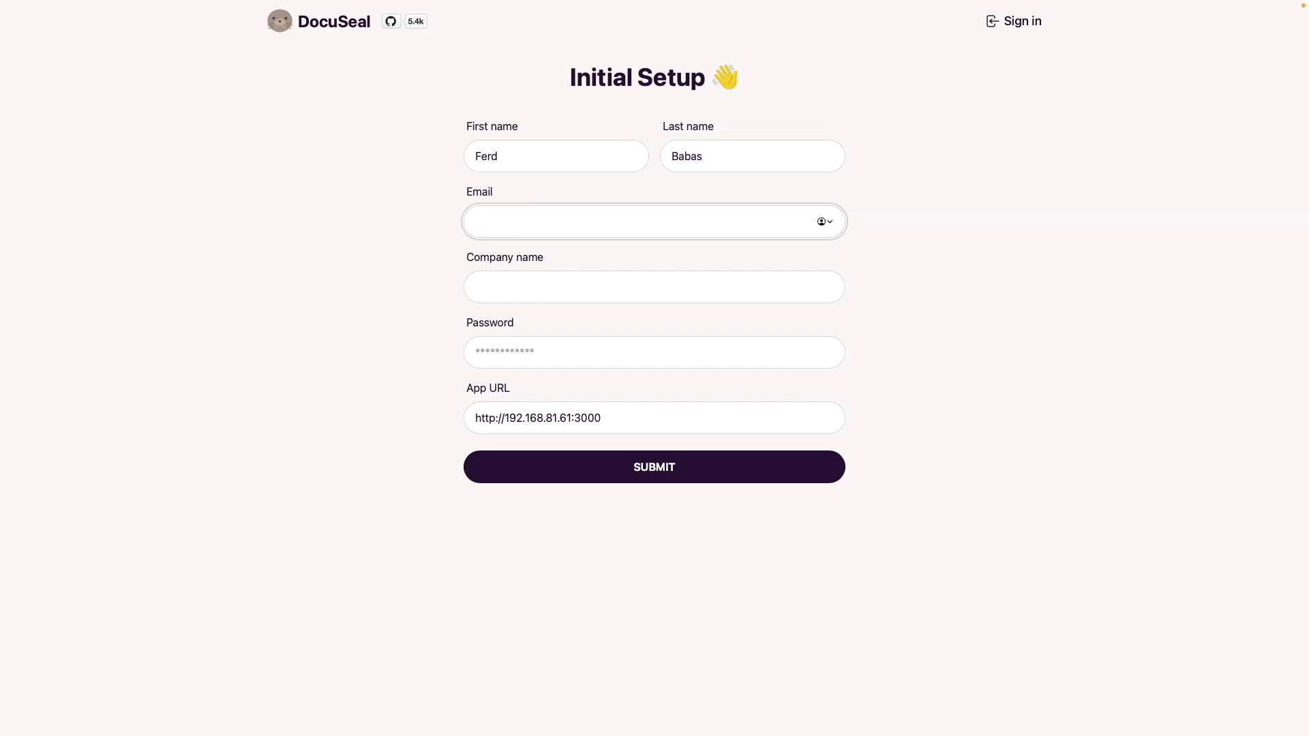
Add company name Digital Aloha and a password, submit, and skip the developer newsletter
key(Tab)
text(Digital Aloha)
key(Tab)
text(************)
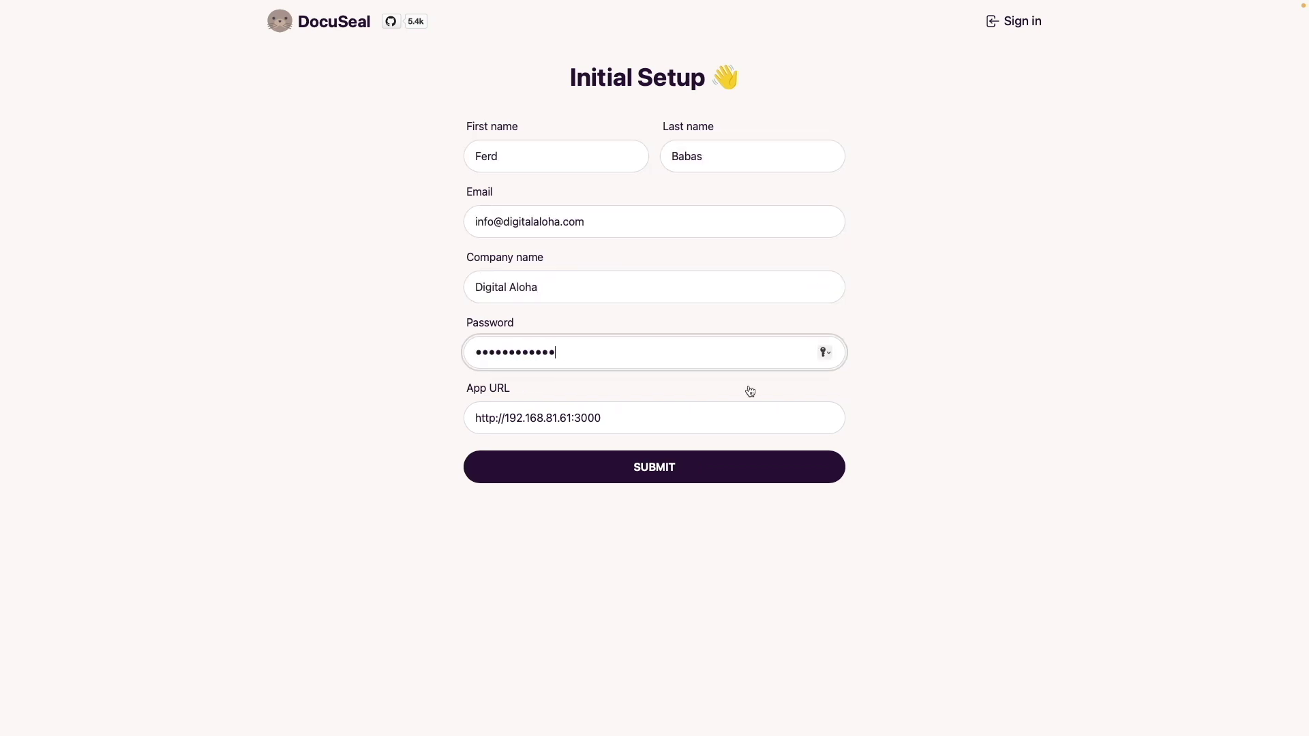
click(824, 467)
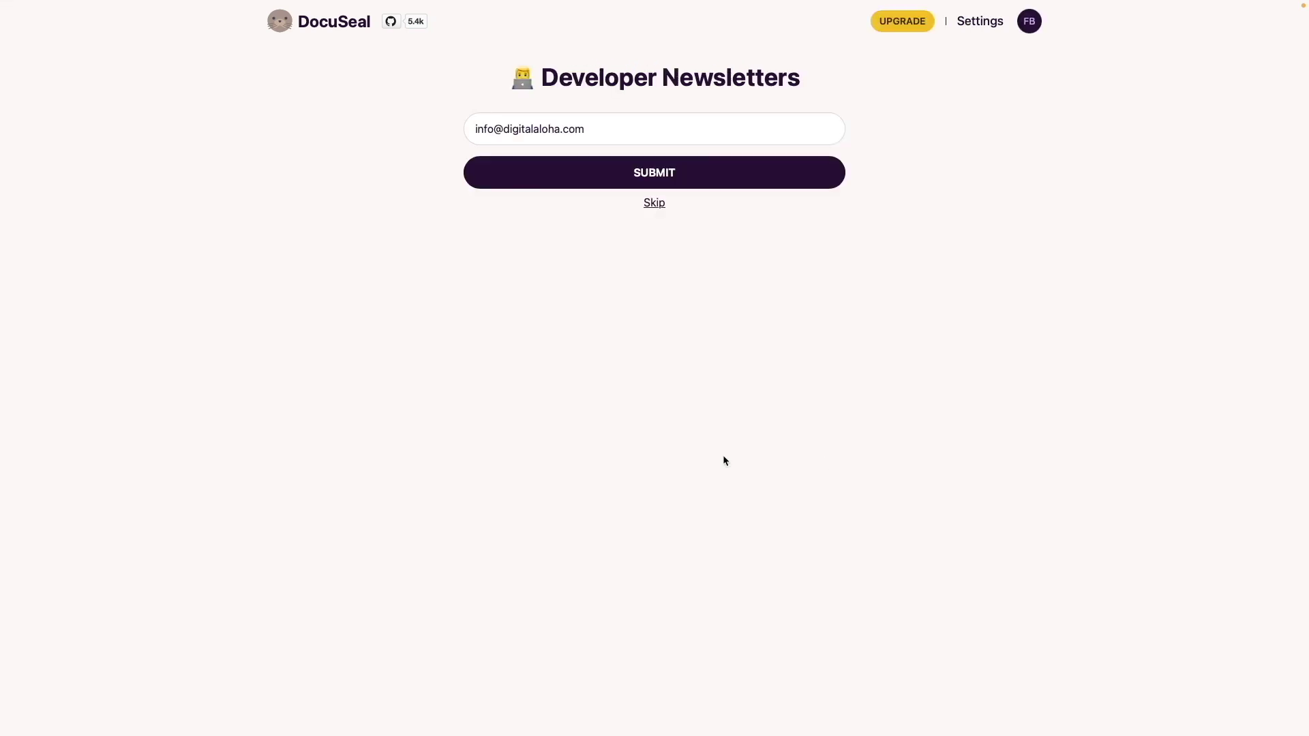
click(655, 204)
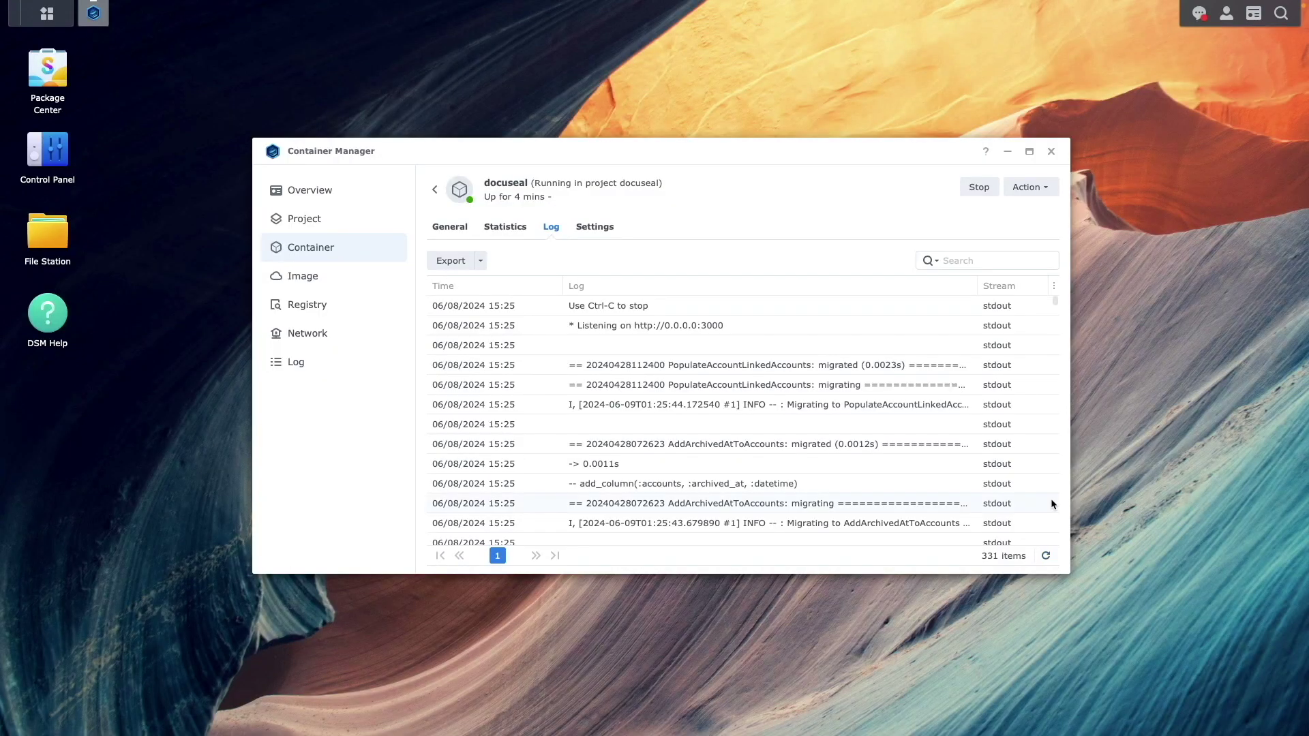
click(1051, 151)
click(48, 150)
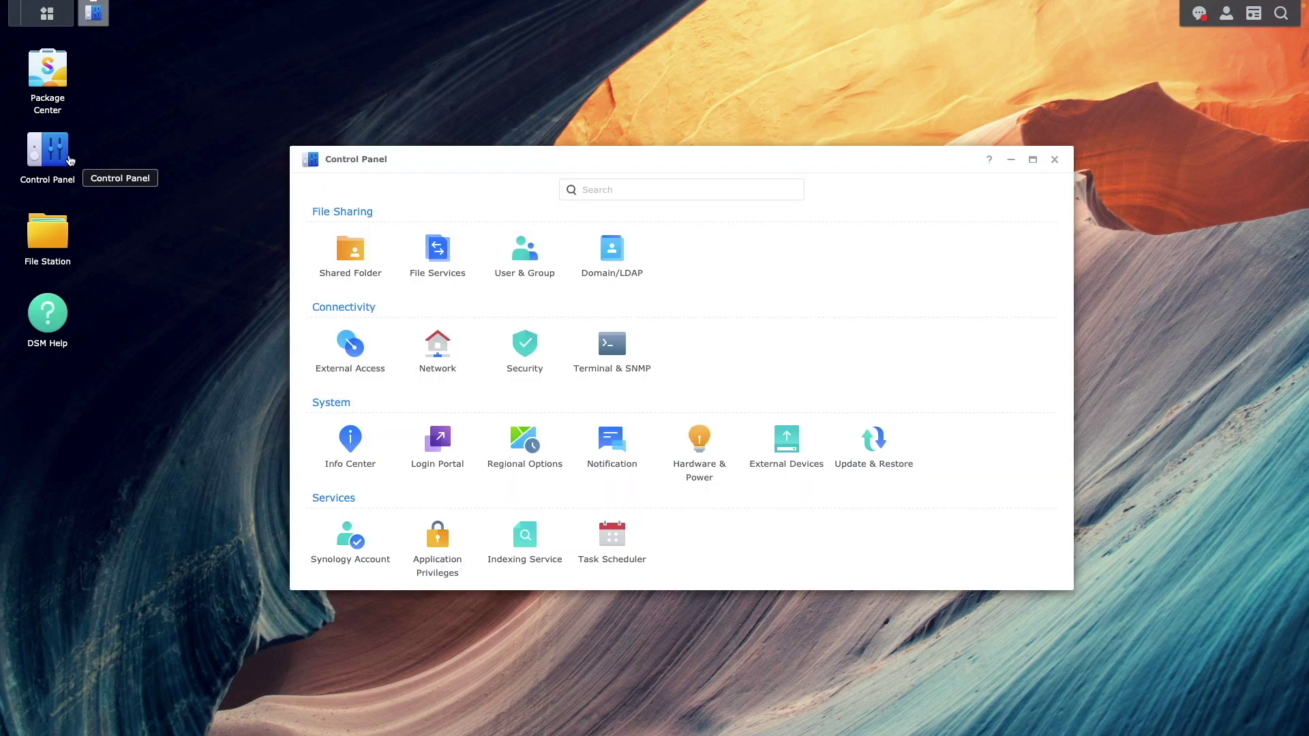
click(351, 346)
click(553, 196)
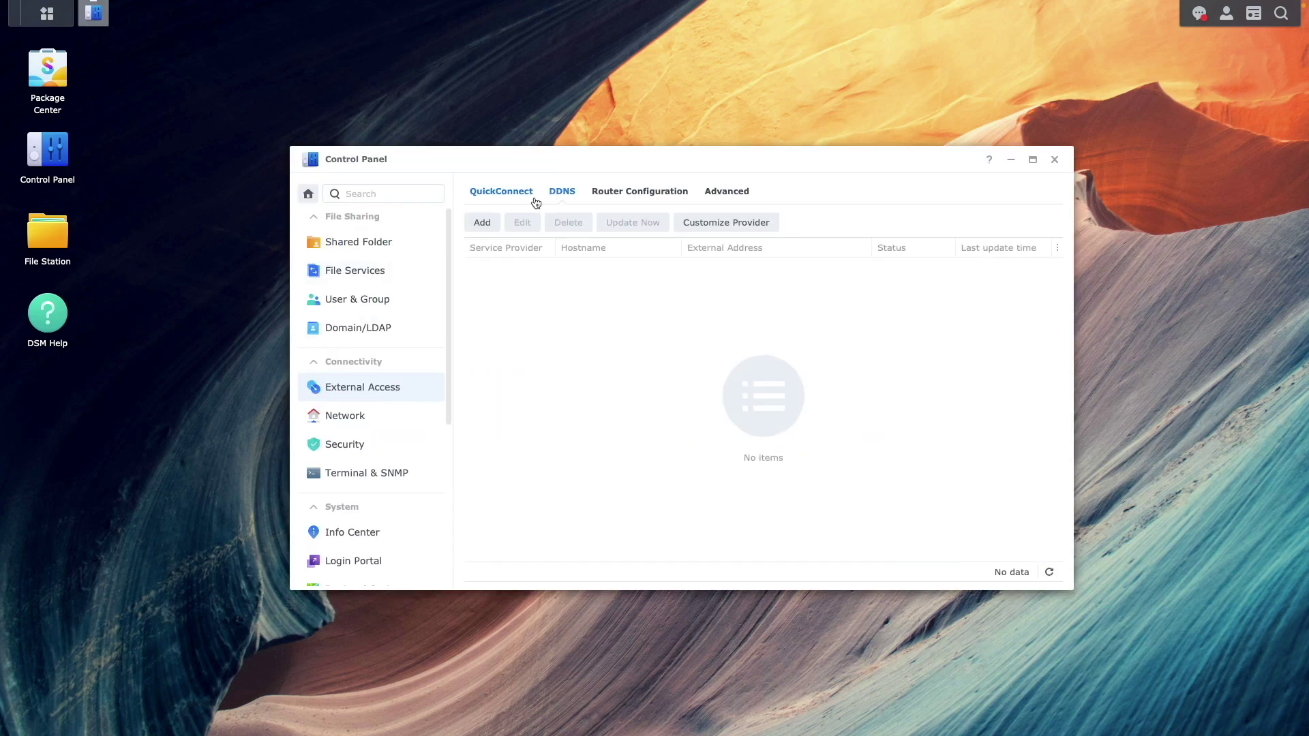
click(482, 219)
click(672, 262)
click(671, 286)
click(619, 285)
text(dalohayt2)
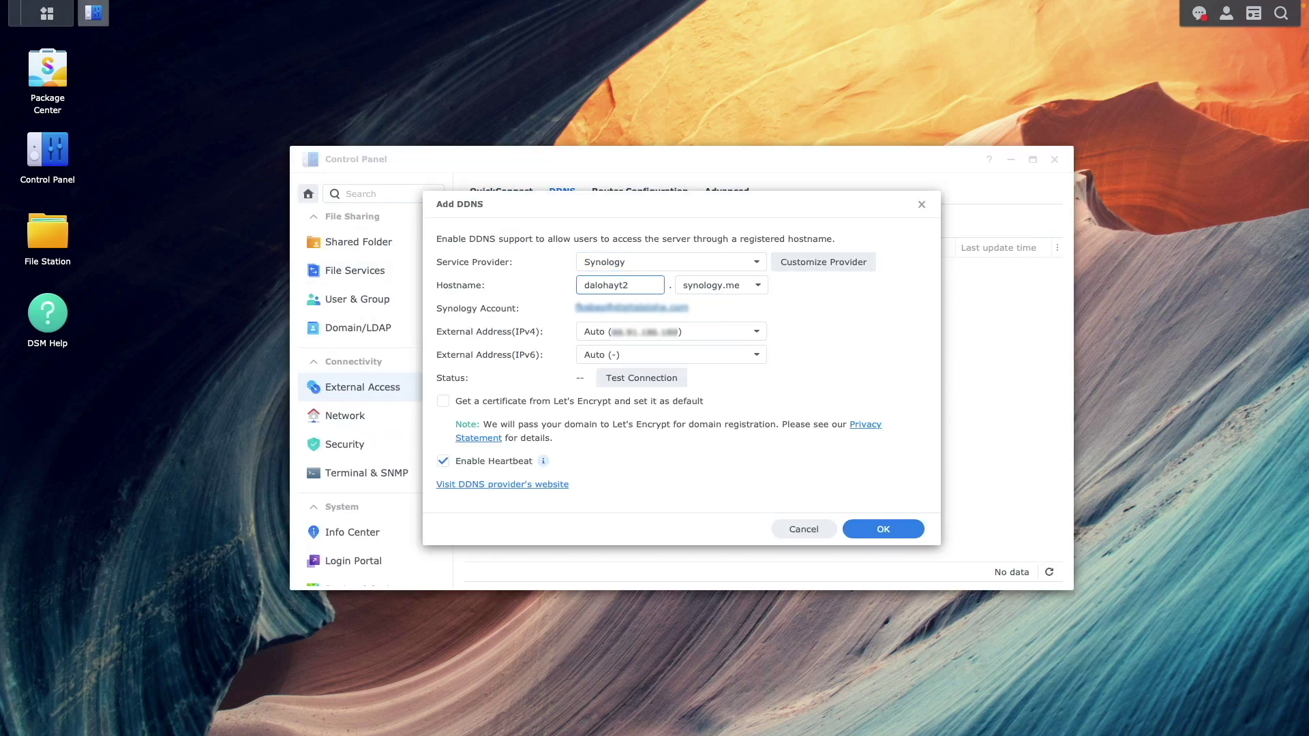
click(642, 378)
click(883, 529)
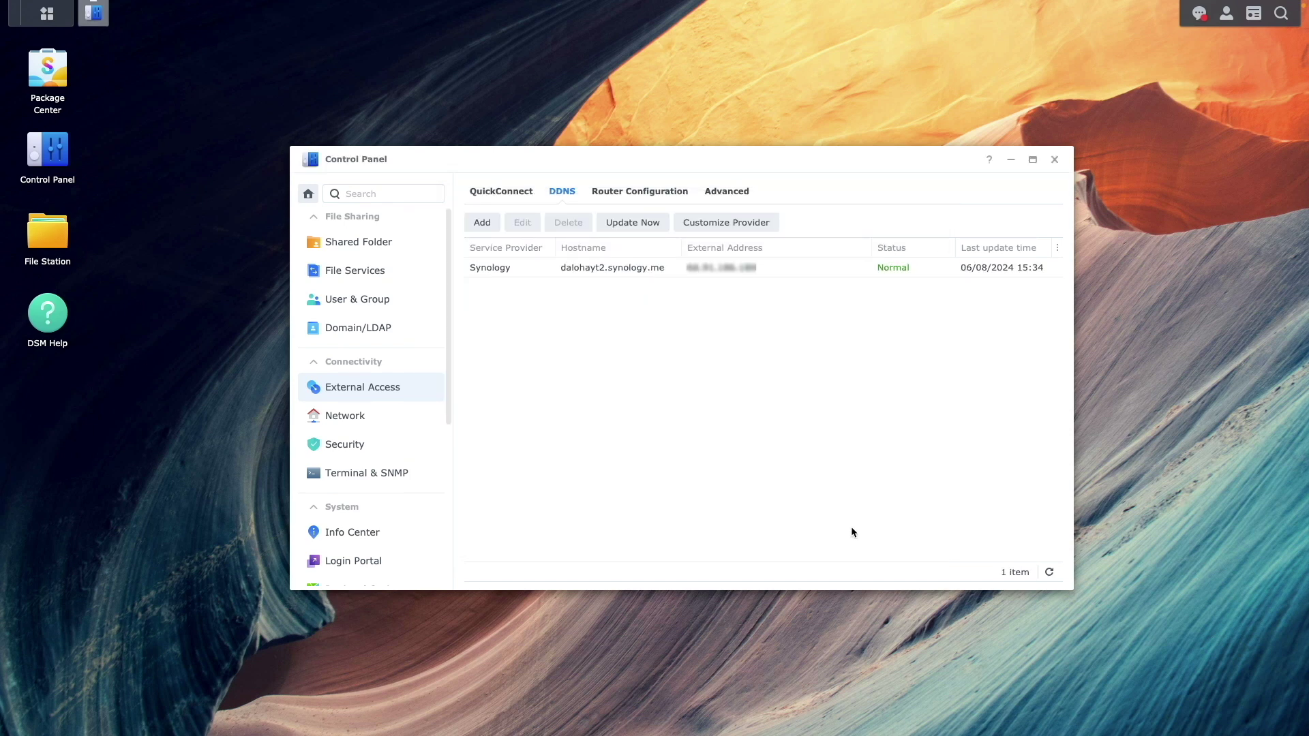
Request a Let's Encrypt certificate for dalohayt2.synology.me, with *.dalohayt2.synology.me as an alternative name
click(398, 447)
click(703, 191)
click(494, 220)
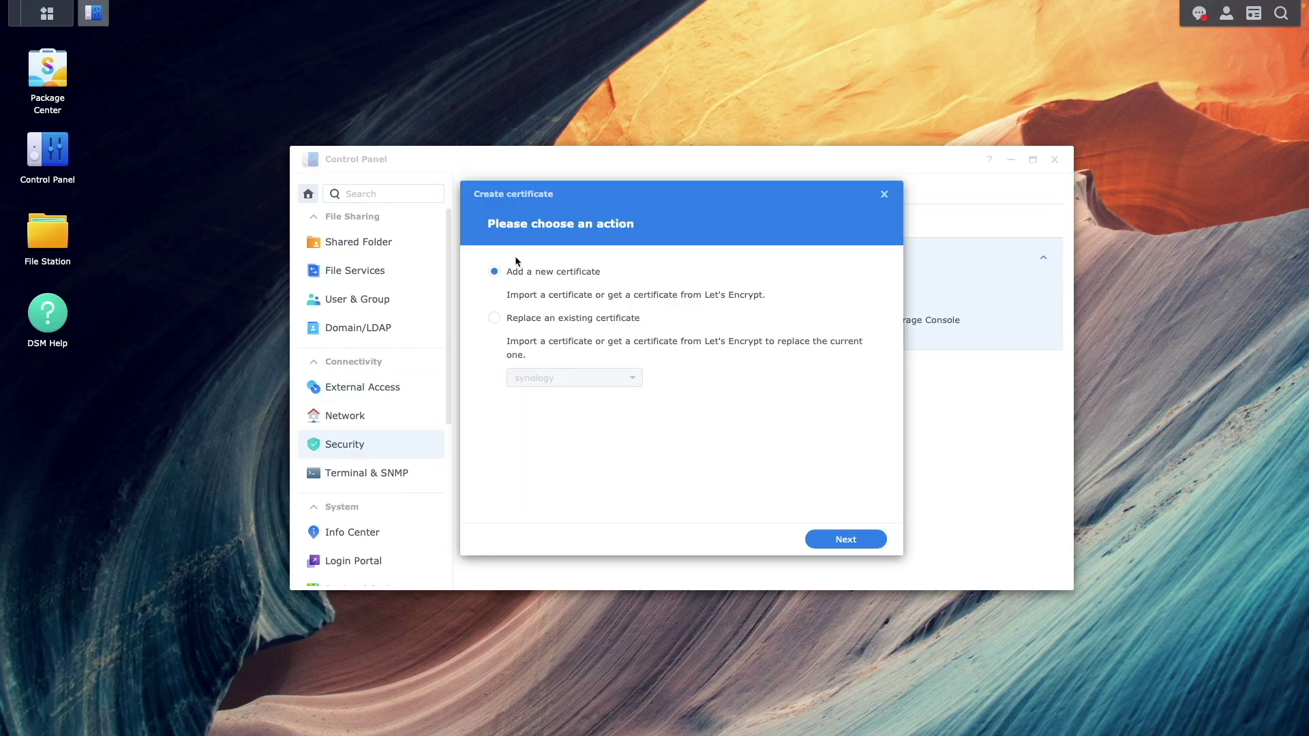
click(825, 539)
click(605, 341)
click(825, 540)
click(681, 271)
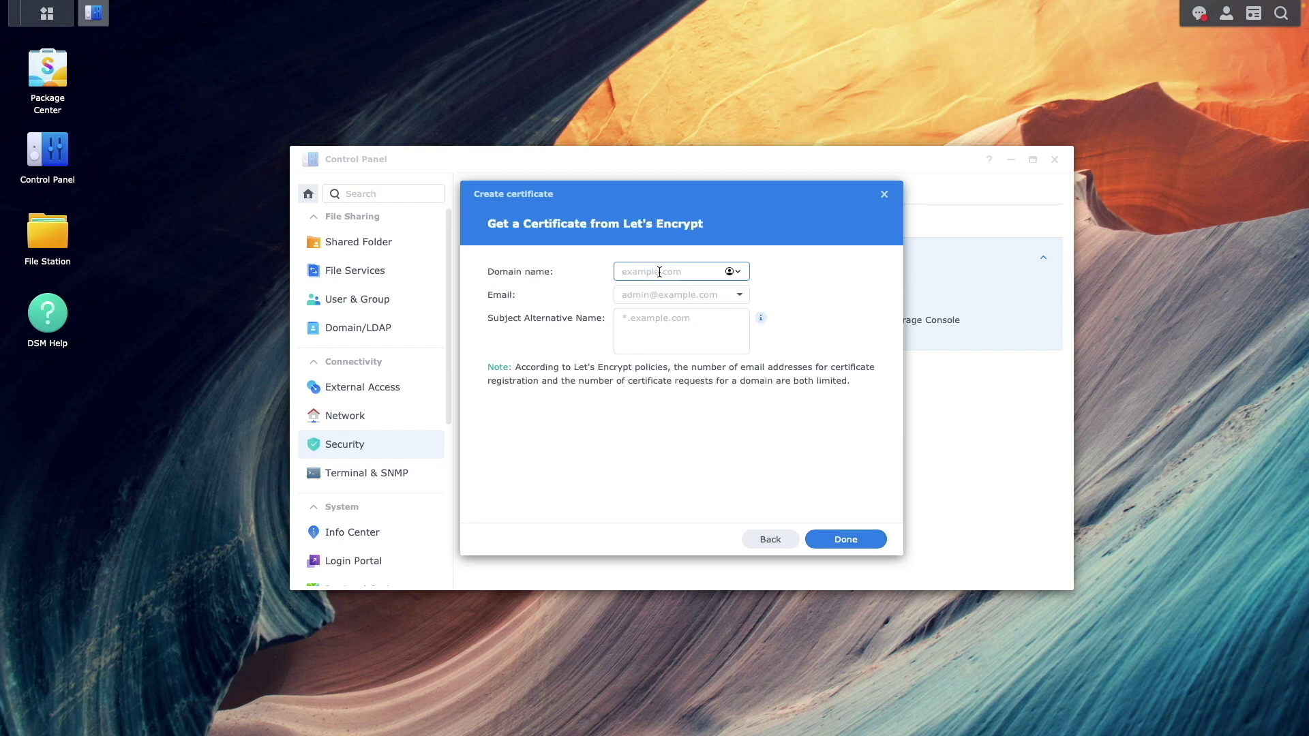
text(dalohayt2.synology.me)
key(Tab)
text(info)
key(Tab)
text(*.dalohayt2.synology.me)
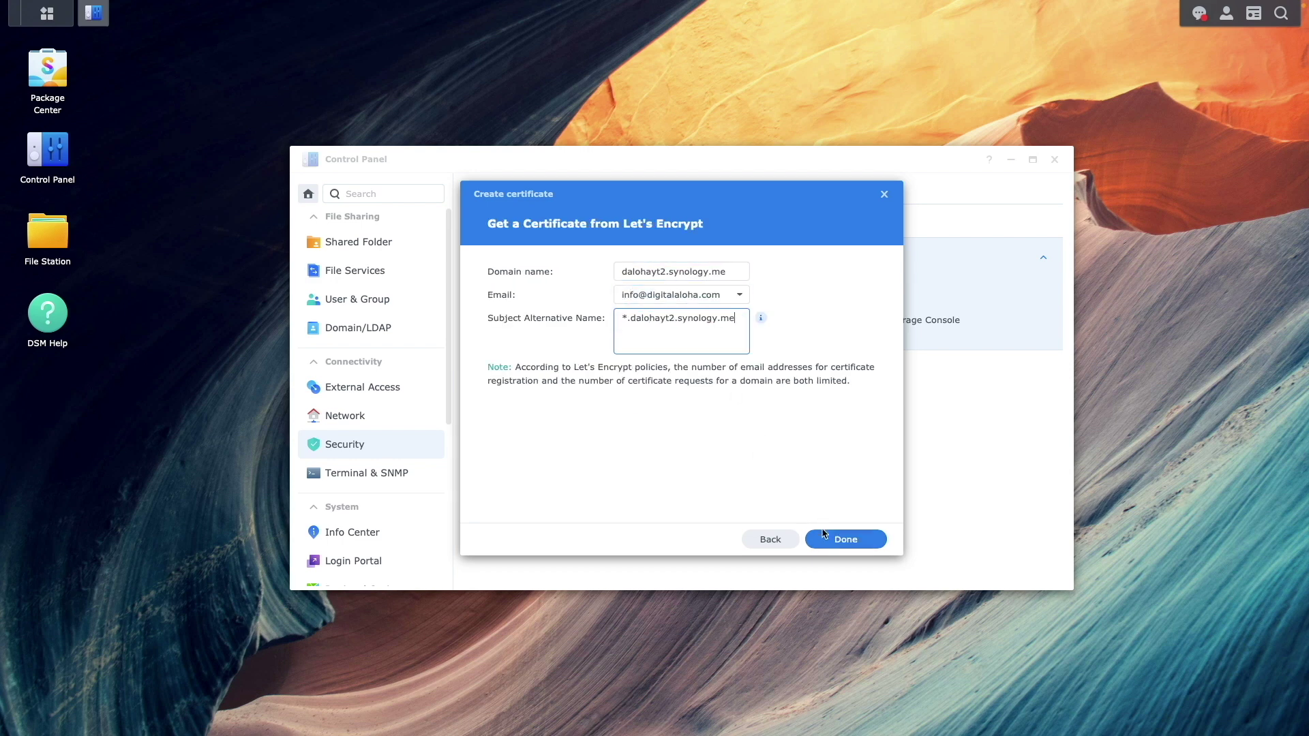
click(825, 540)
Create reverse proxy rule 'docuseal' with HTTPS source docuseal.dalohayt2.synology.me, port 443, HSTS enabled
click(374, 563)
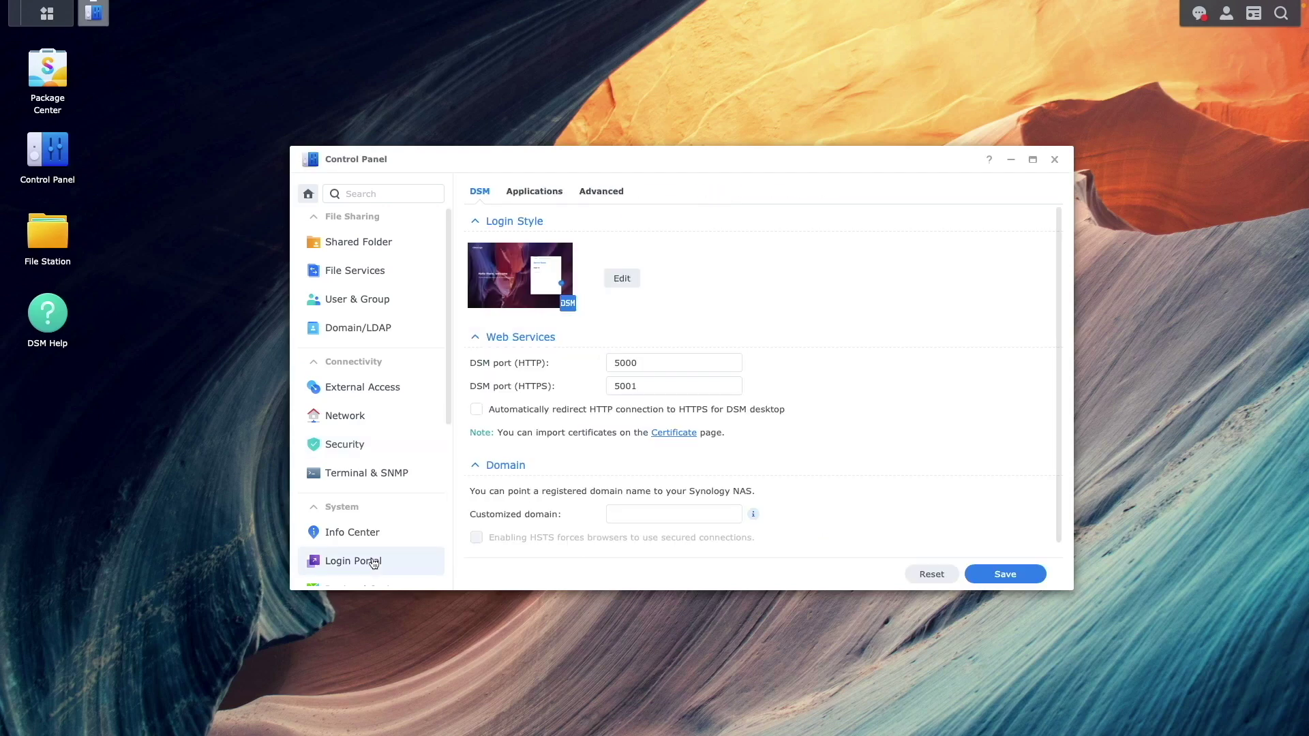
click(603, 193)
click(513, 269)
click(481, 254)
click(774, 252)
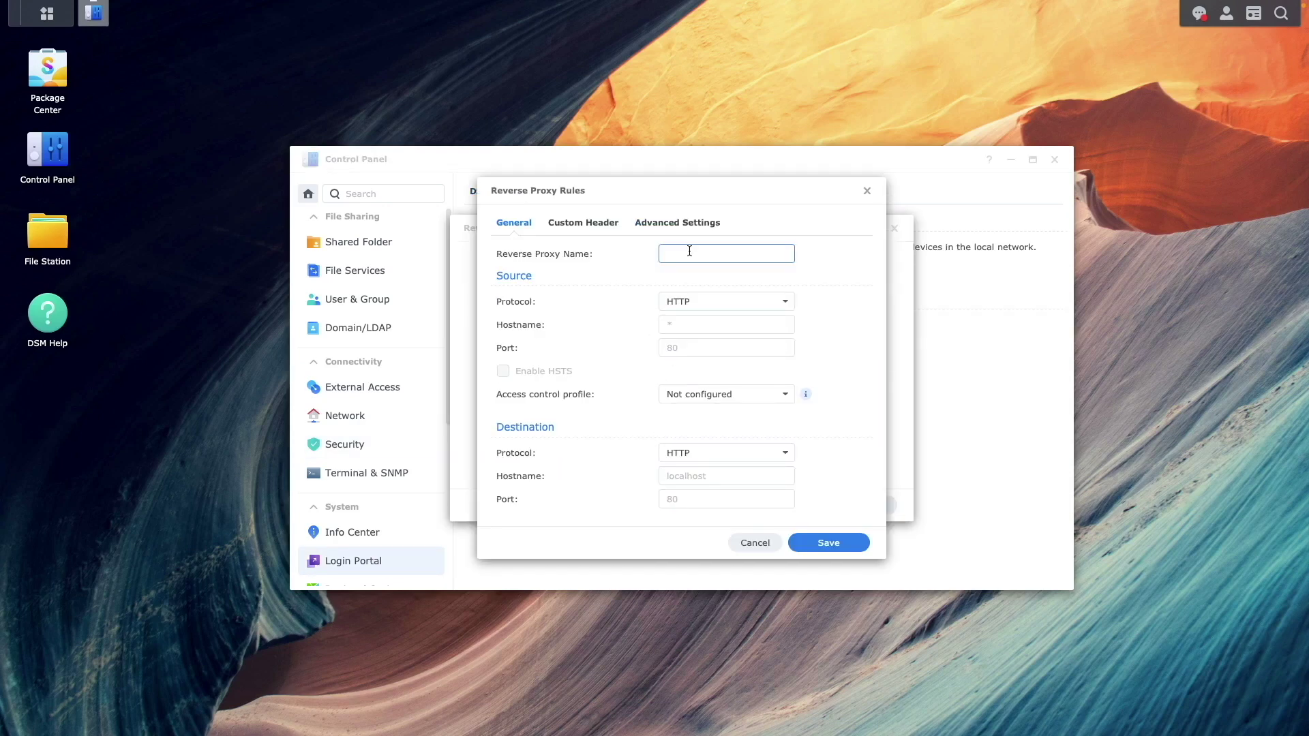
text(docuseal)
click(751, 302)
click(743, 348)
click(741, 324)
text(docuseal.dalohayt2.synology.me)
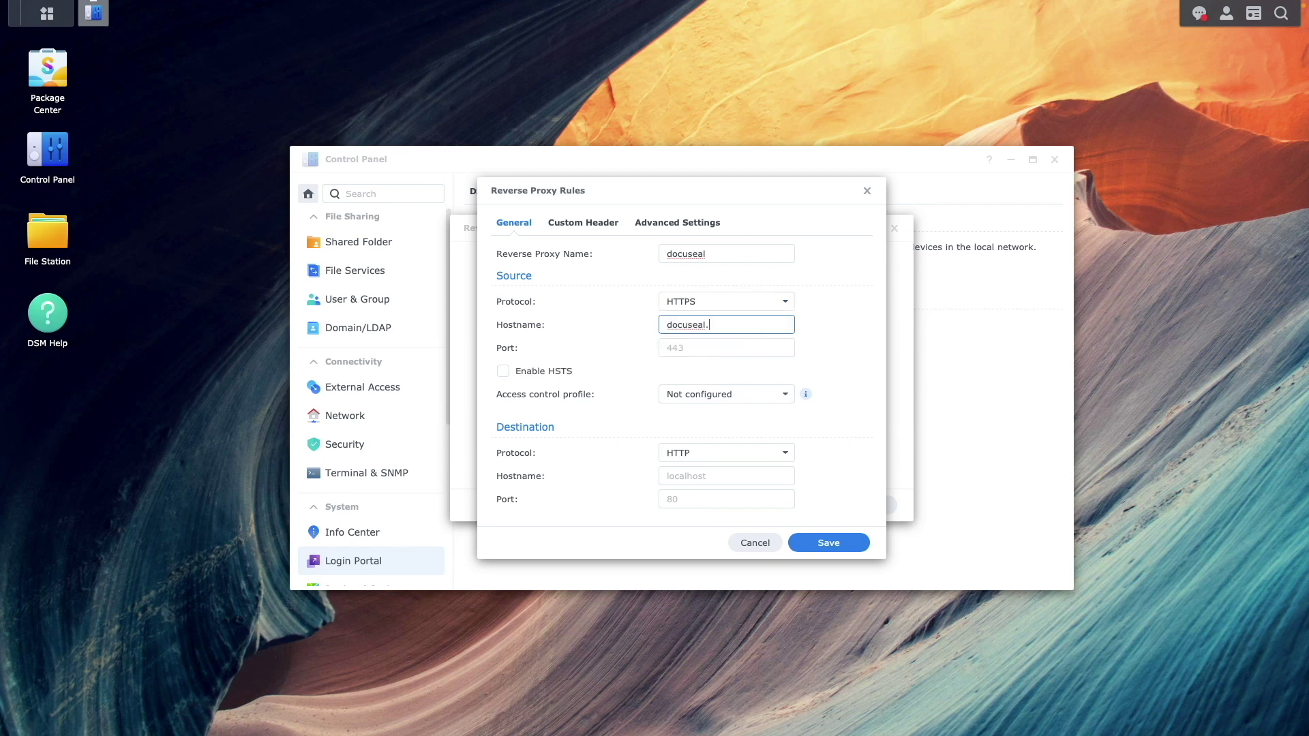
key(Tab)
text(443)
click(569, 374)
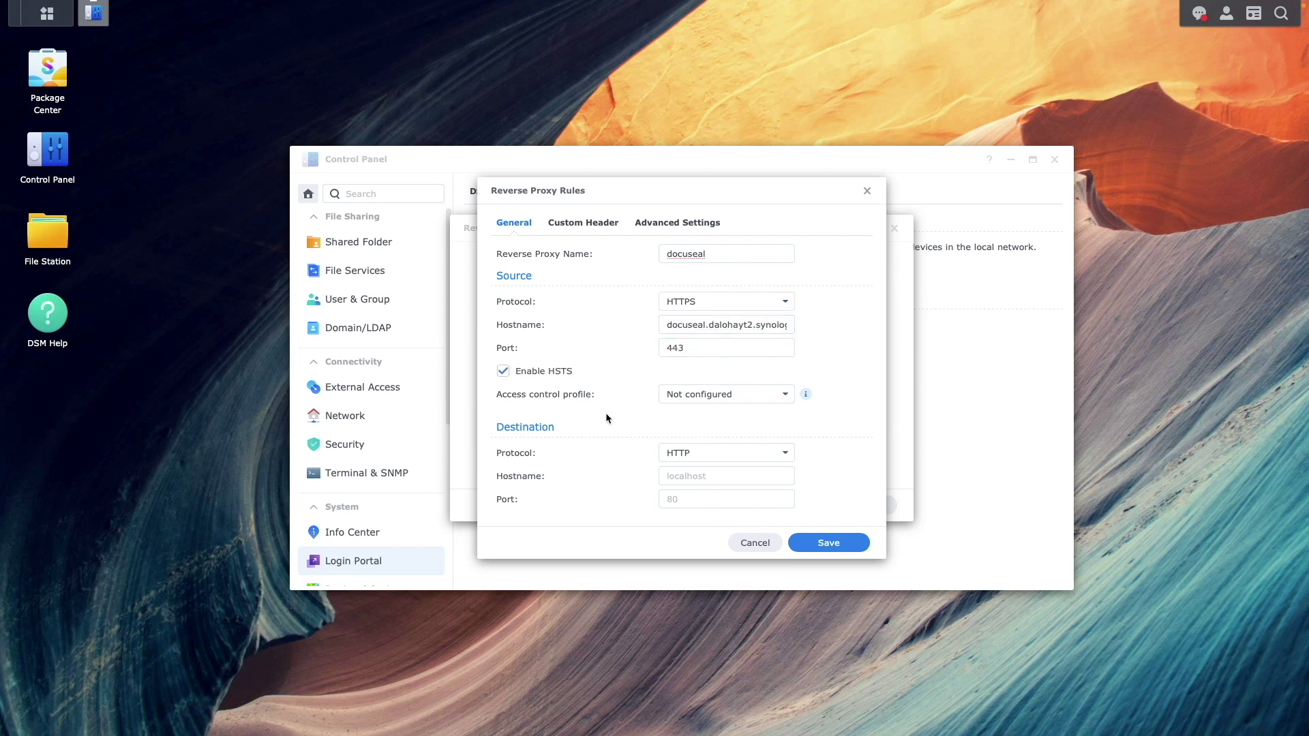
Point the docuseal rule's destination to localhost port 3000 and save it
click(681, 475)
text(localhost)
key(Tab)
text(3000)
click(799, 543)
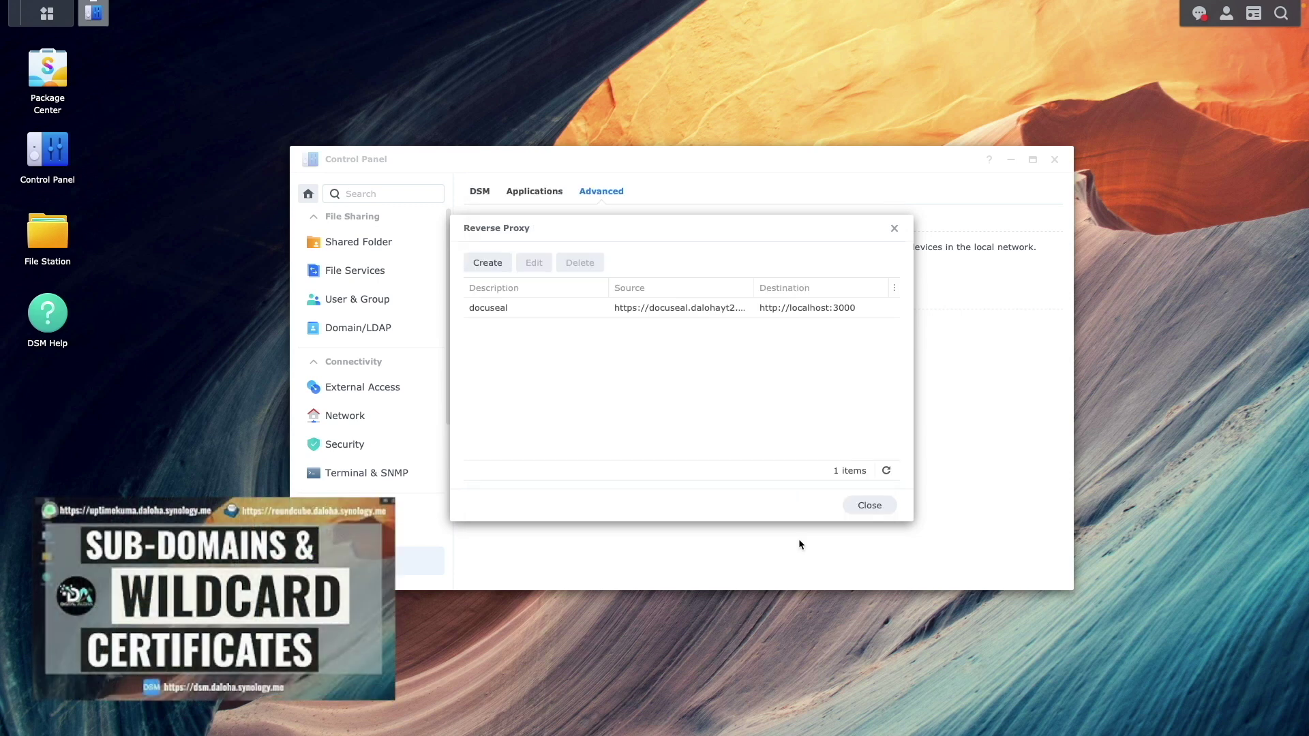
click(869, 505)
Assign the dalohayt2.synology.me certificate to the docuseal service and approve the restart
click(392, 451)
click(702, 196)
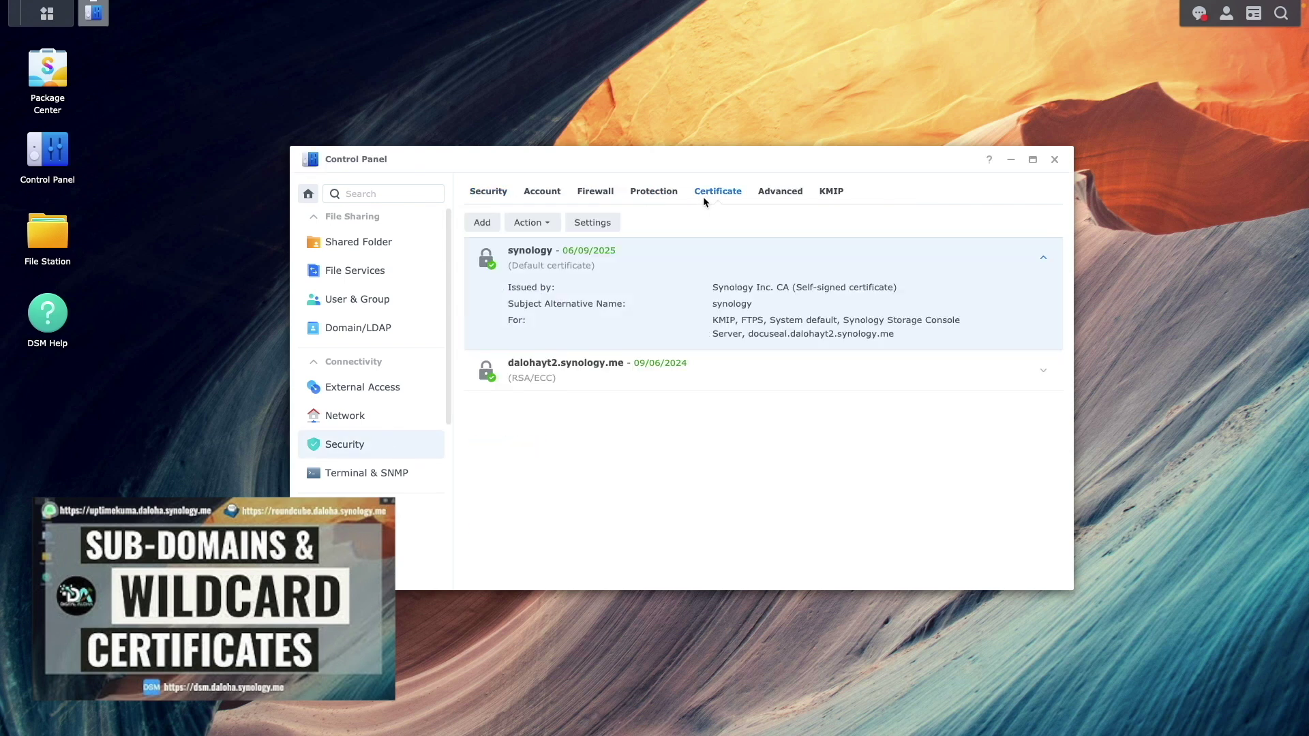
click(592, 223)
click(818, 401)
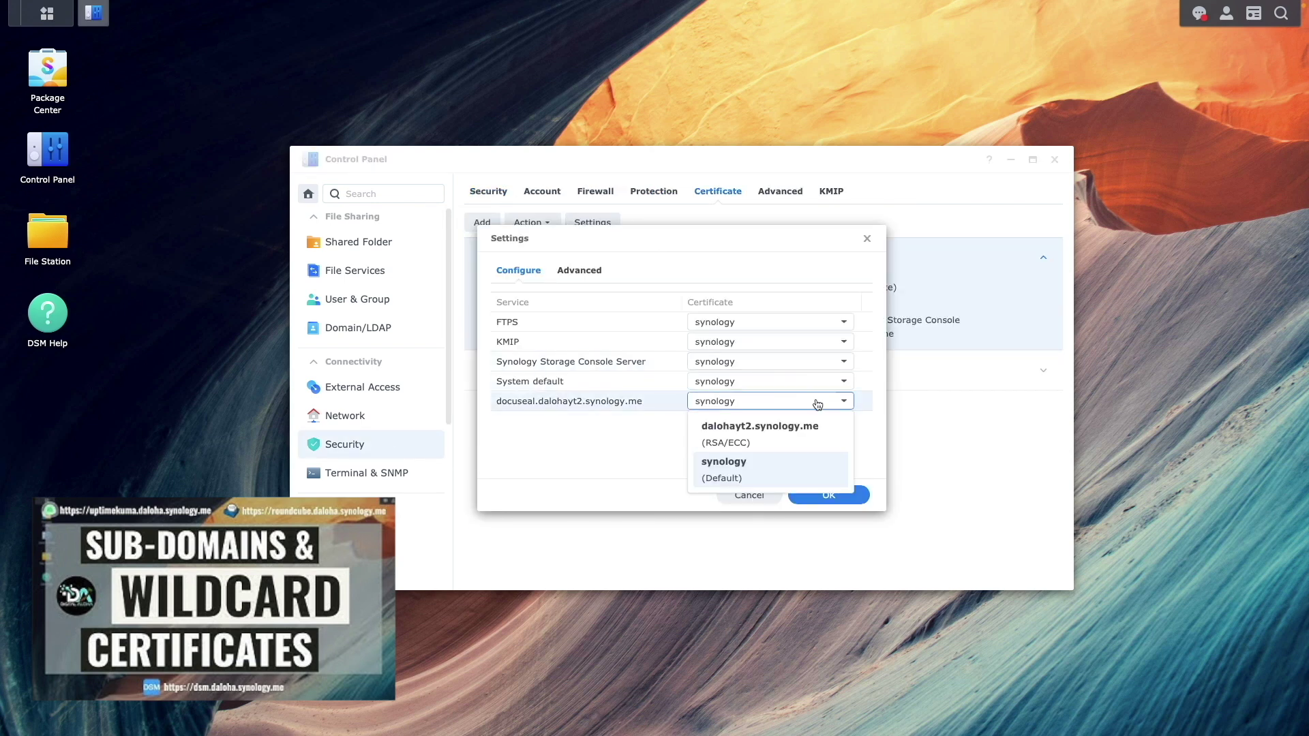
click(764, 426)
click(857, 496)
click(869, 394)
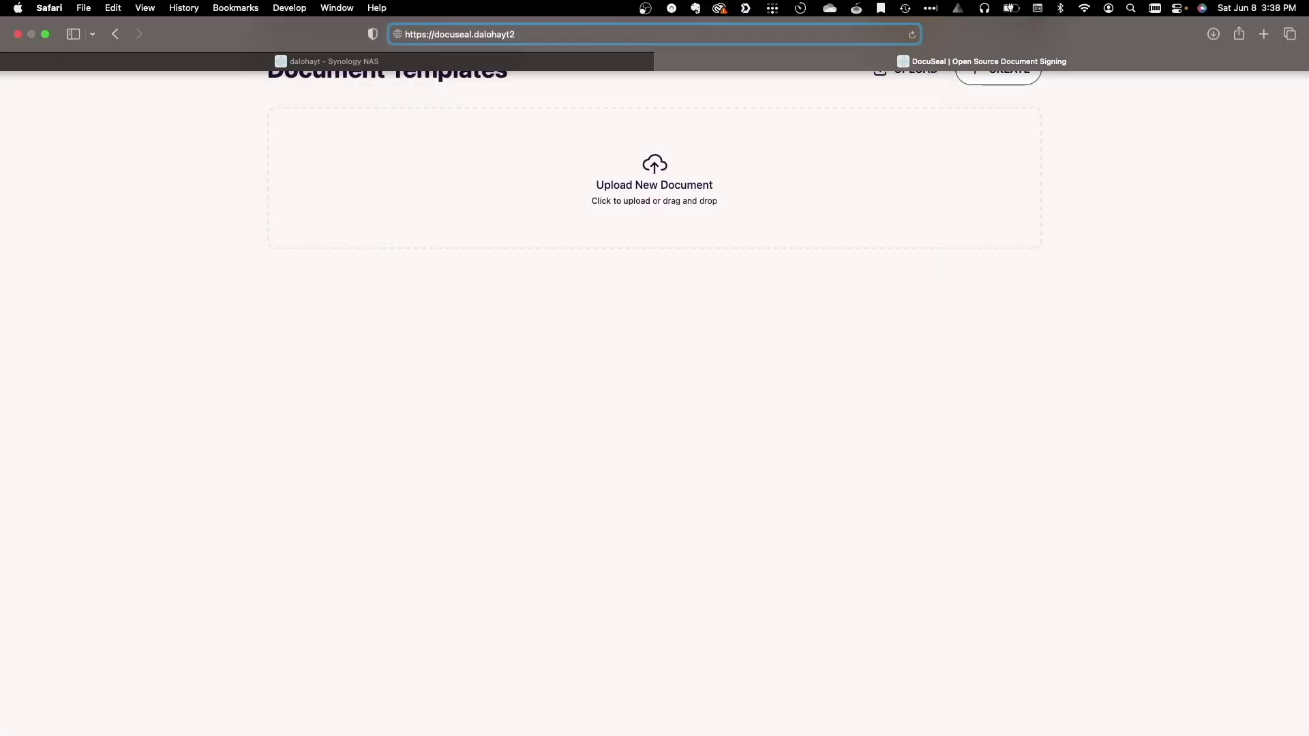
Load DocuSeal at docuseal.dalohayt2.synology.me and sign in with the admin e-mail and password
key(Return)
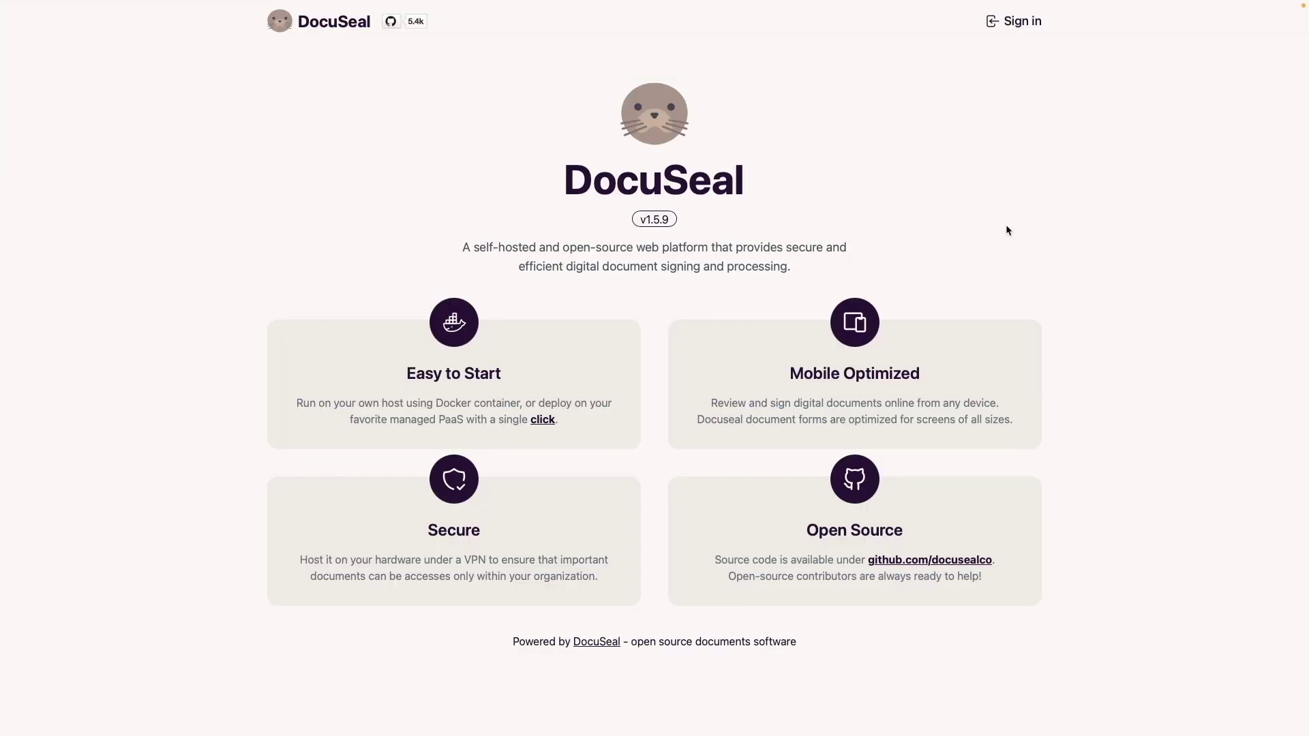
click(1016, 21)
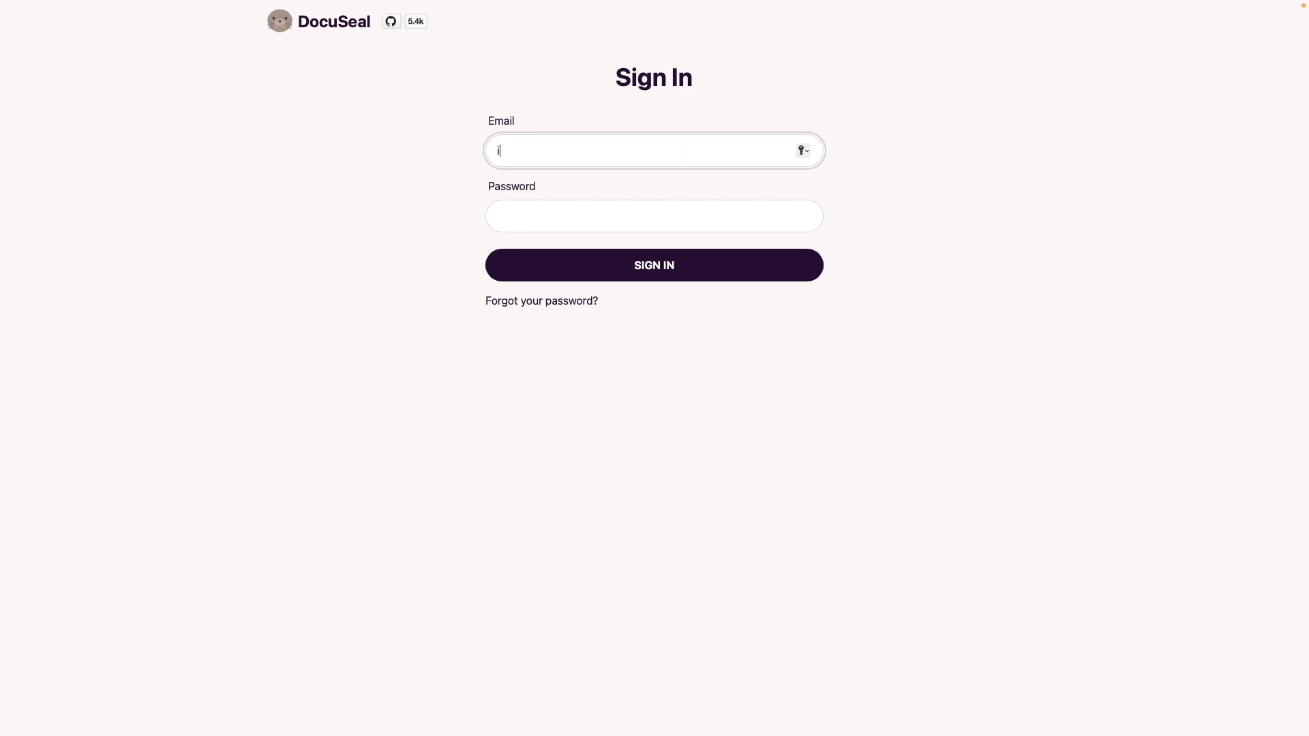
key(Tab)
text(•••••••••••)
key(Return)
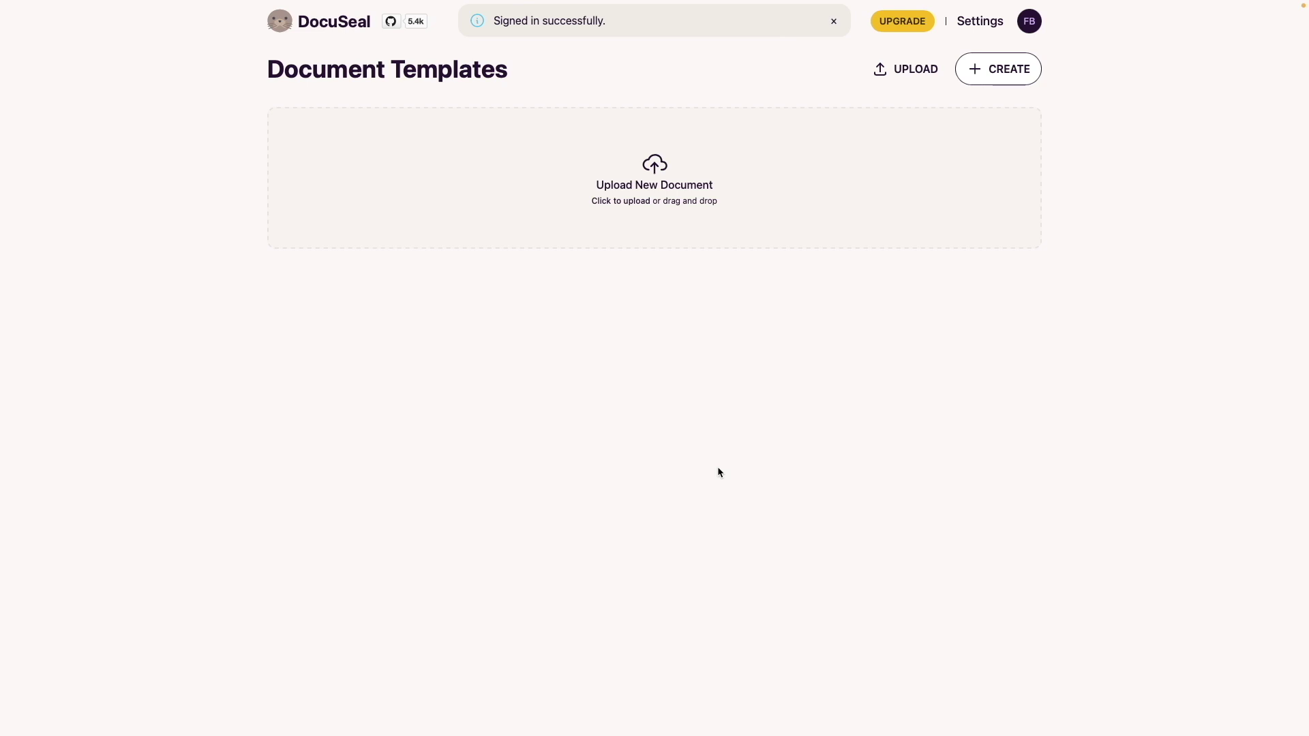
click(980, 22)
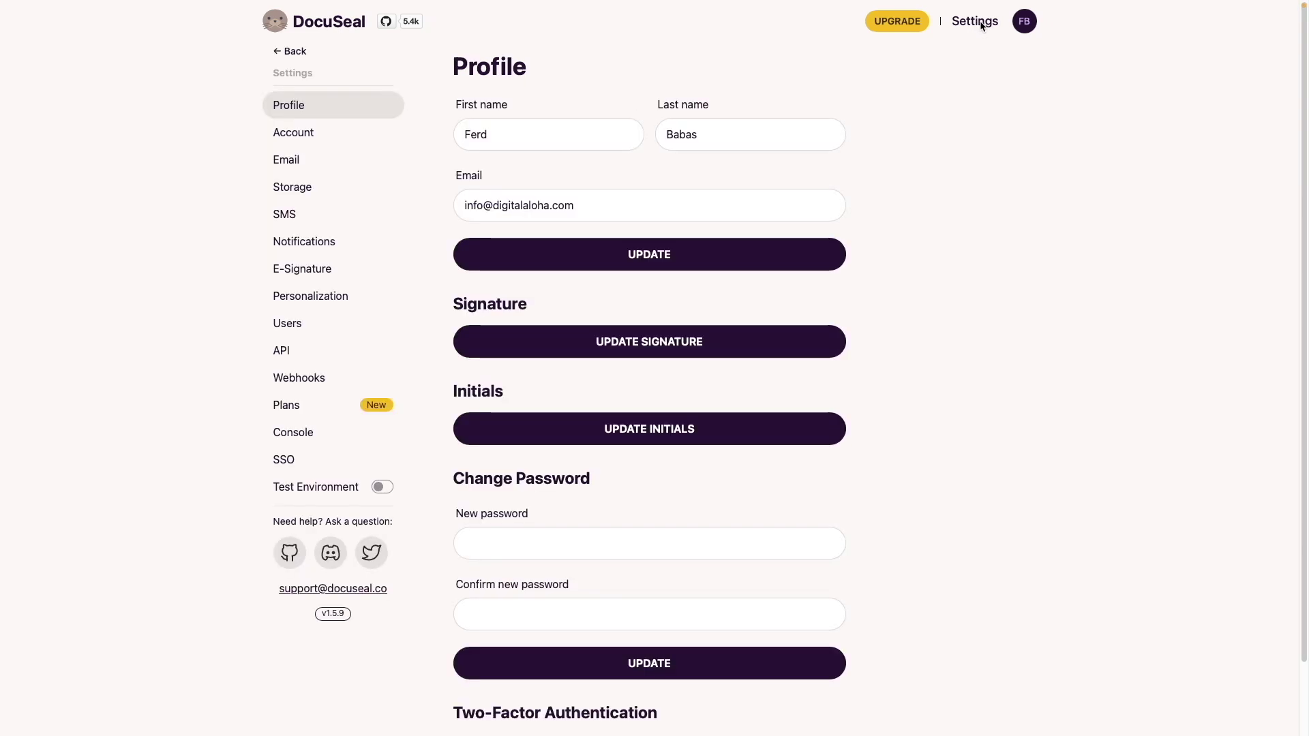
click(350, 141)
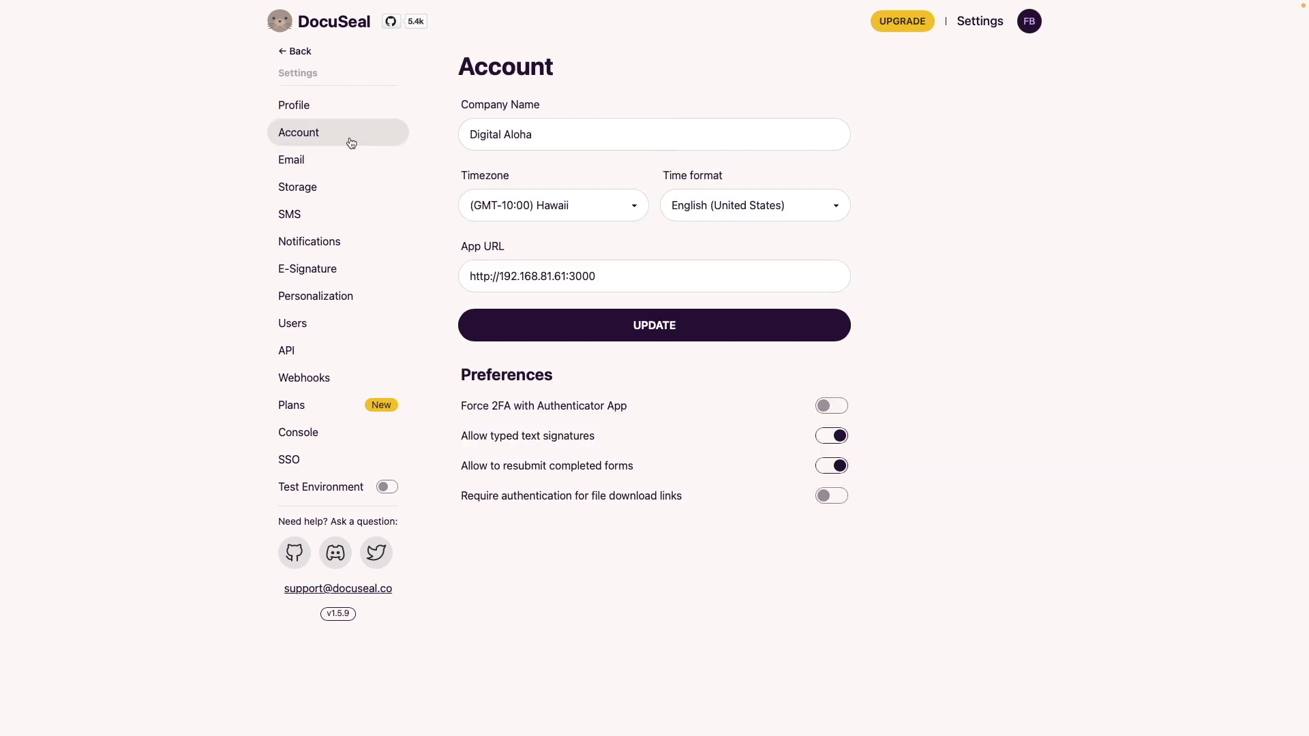
click(489, 276)
text(s)
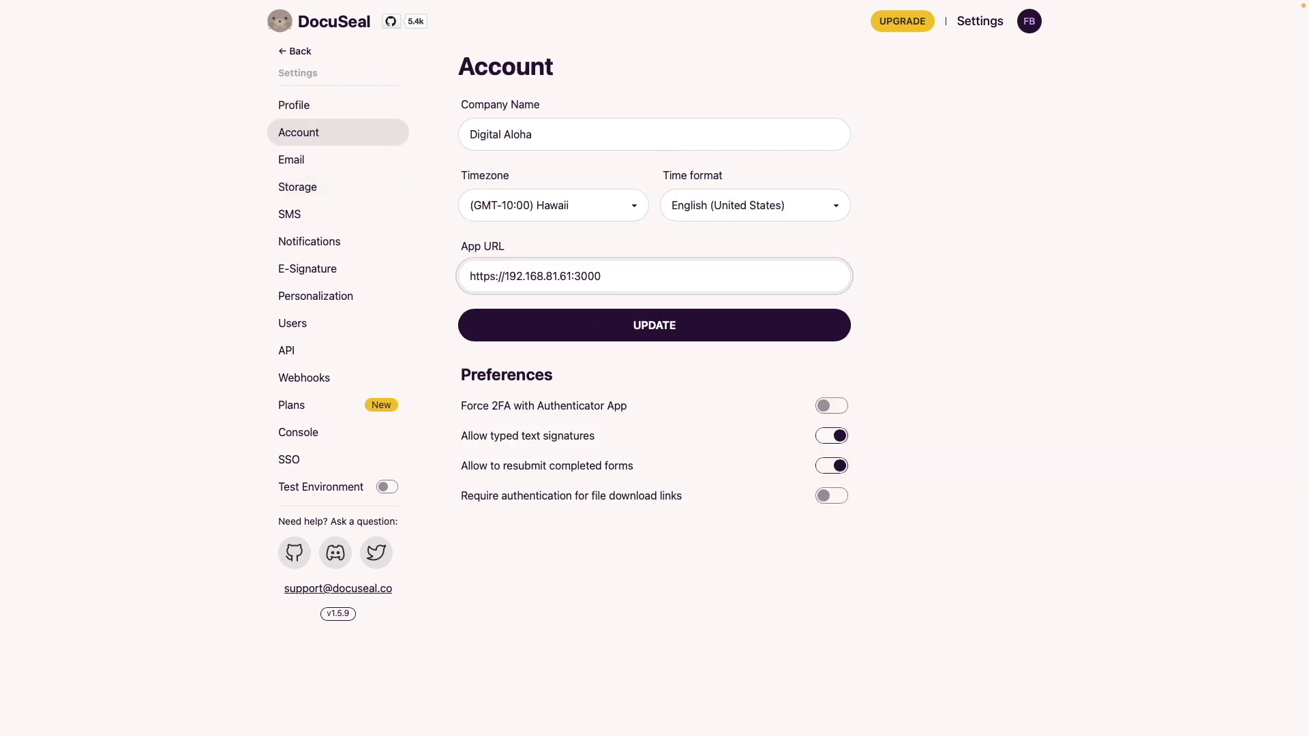
key(BackSpace)
key(BackSpace)
key(BackSpace)
key(BackSpace)
key(BackSpace)
key(BackSpace)
key(BackSpace)
key(BackSpace)
key(BackSpace)
key(BackSpace)
key(BackSpace)
key(BackSpace)
key(BackSpace)
key(BackSpace)
key(BackSpace)
key(BackSpace)
key(BackSpace)
text(docuseal.dalohayt2.synology.me)
click(548, 330)
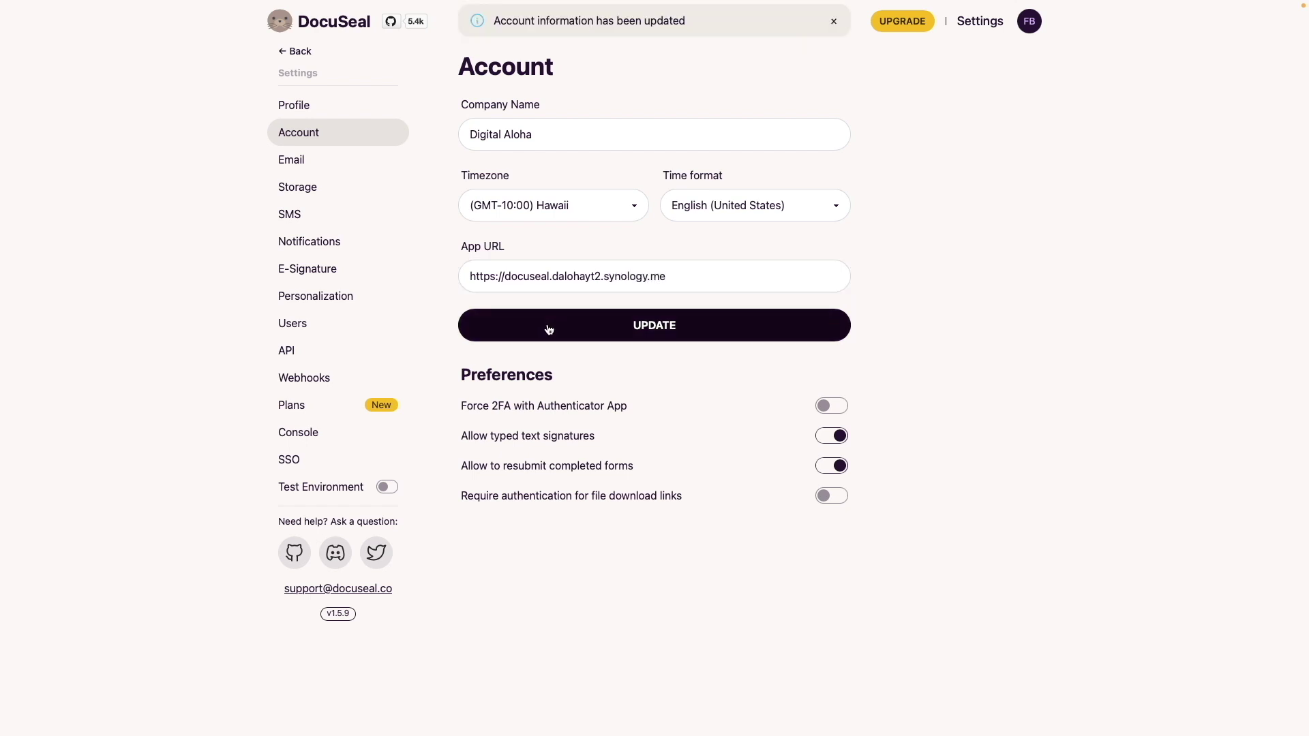
Set the SMTP host to smtp.gmail.com and port to 587
click(352, 164)
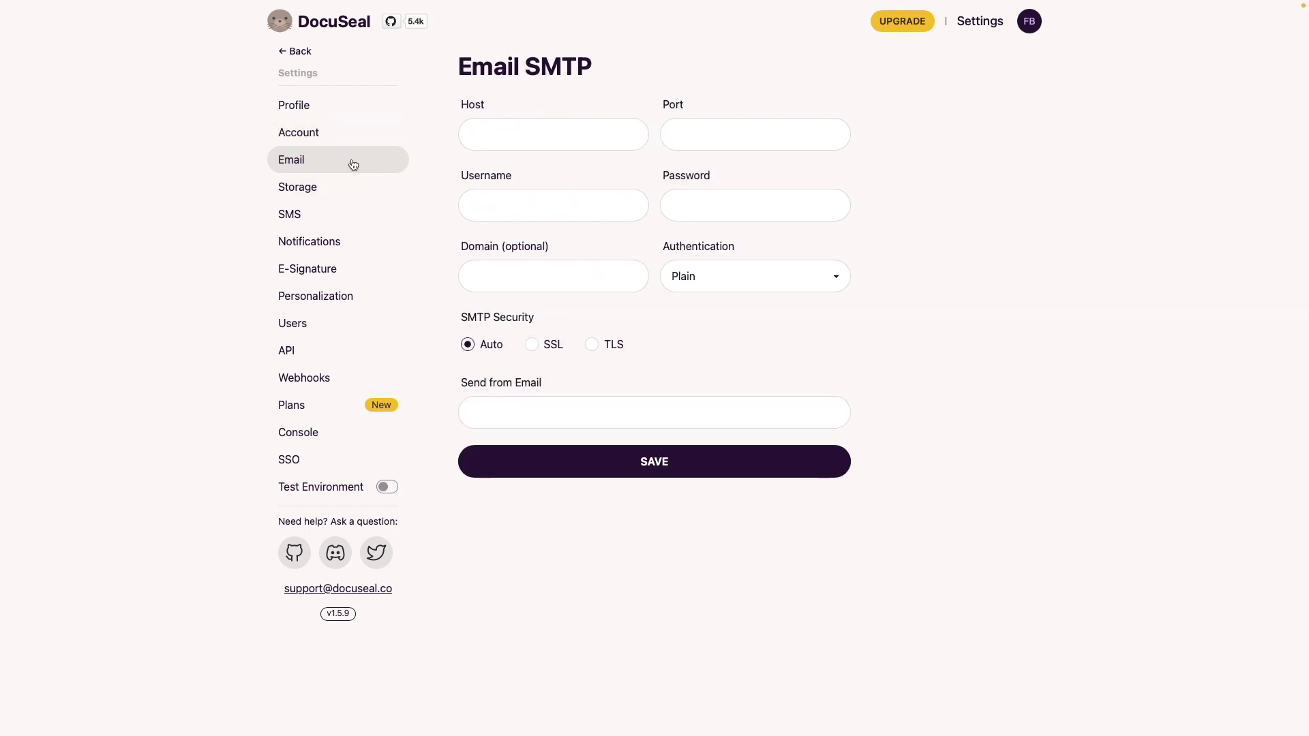
click(494, 138)
text(smtp)
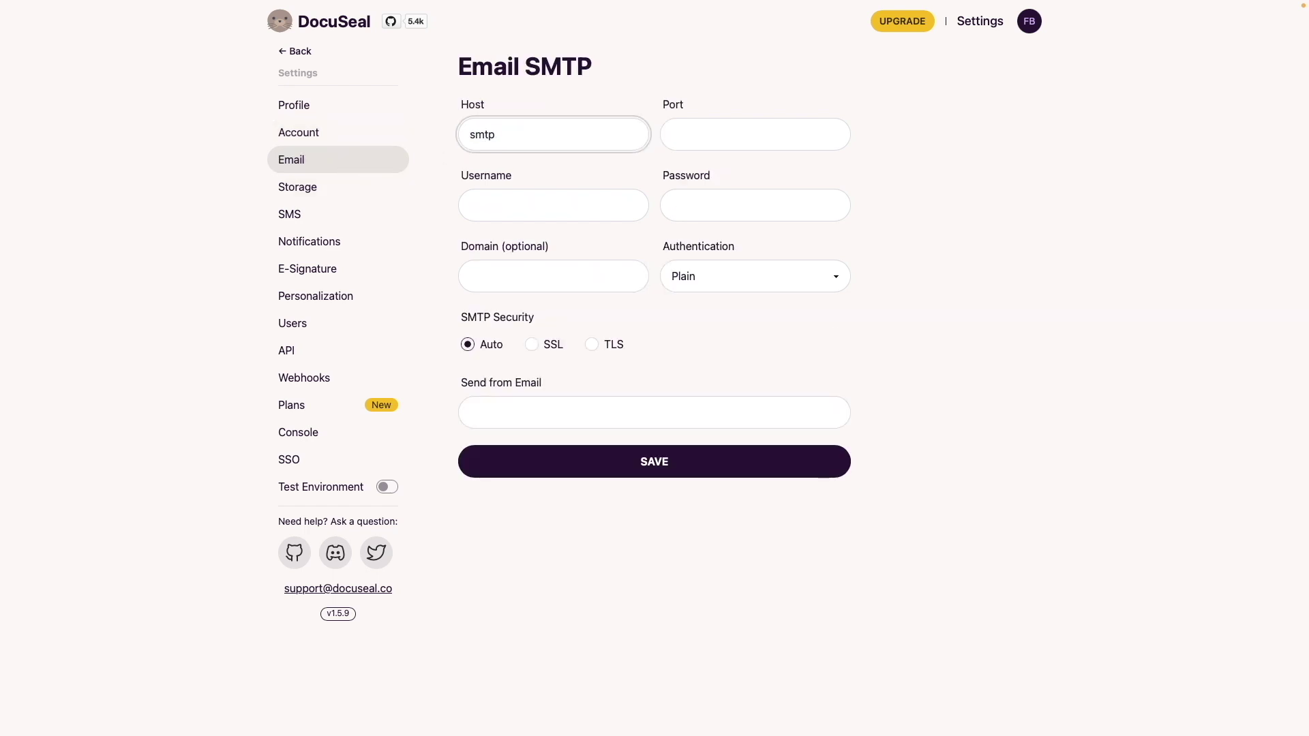
text(.gmail.com)
key(Tab)
text(587)
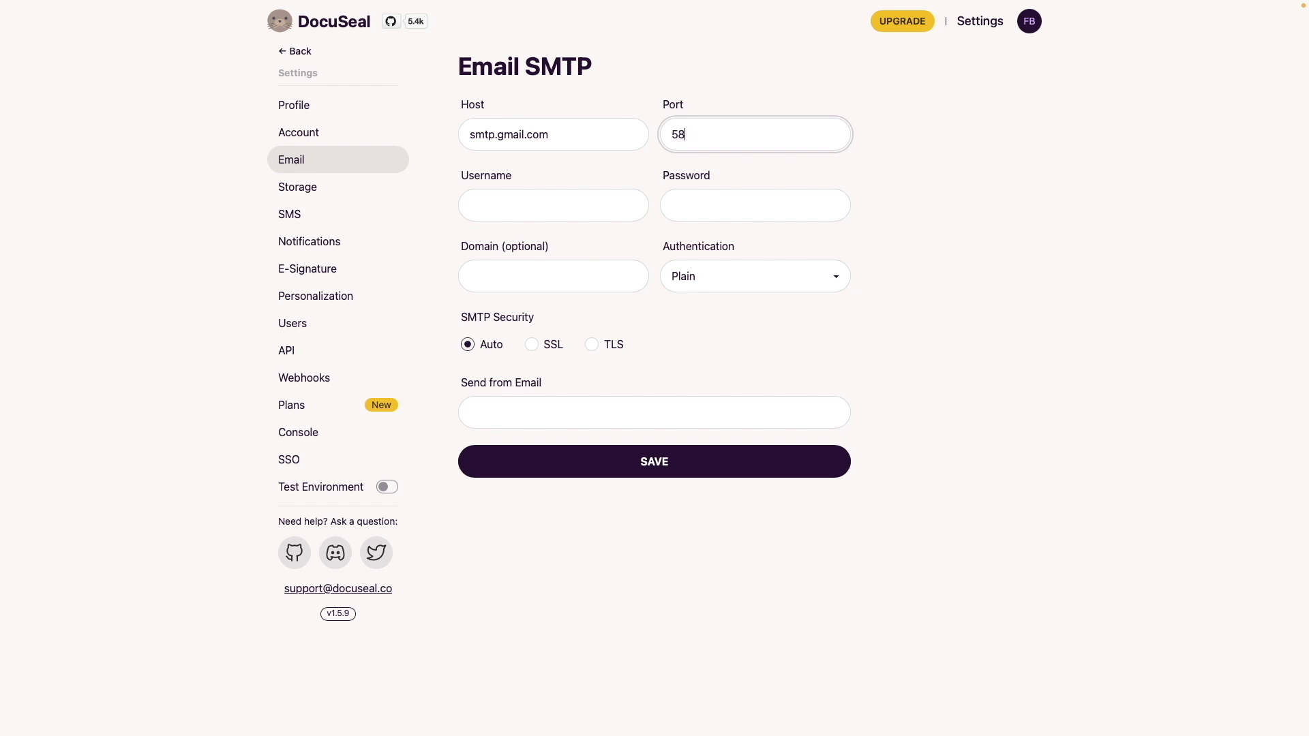
Enter the Gmail username, paste the password, add a no-reply sender address, and save
key(Tab)
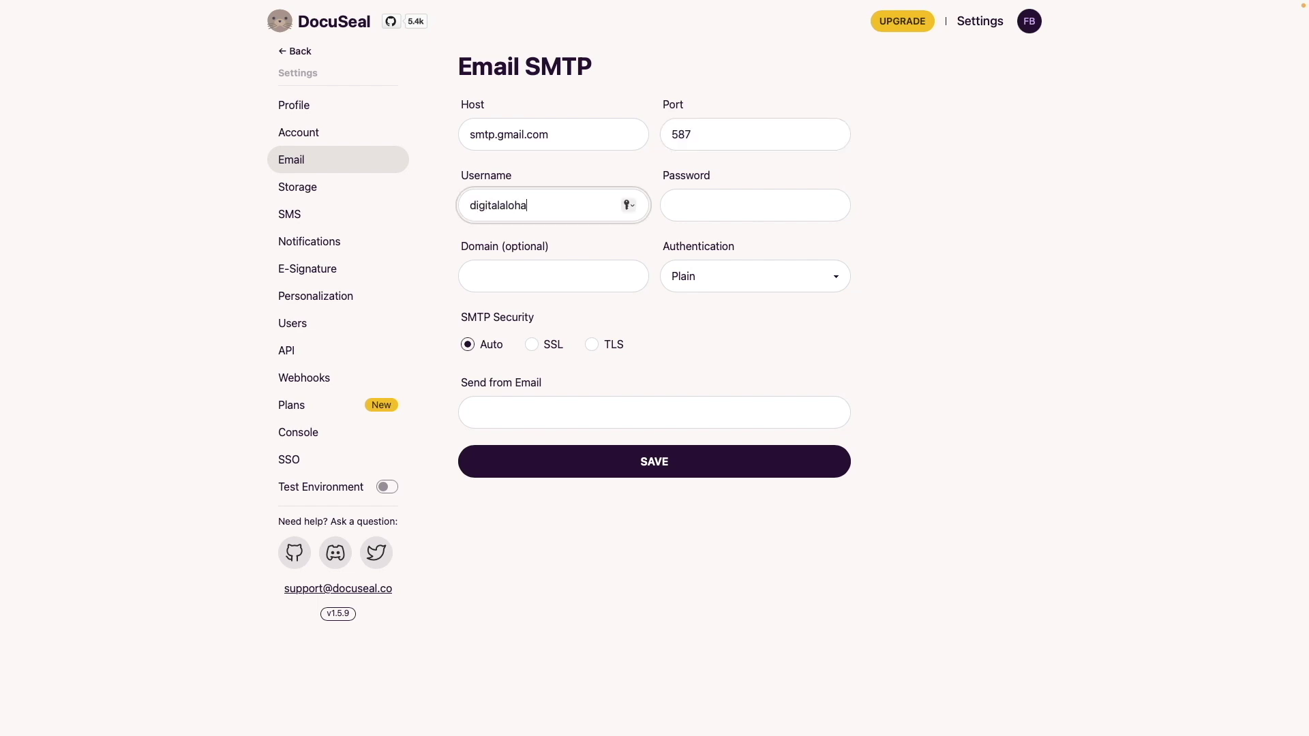
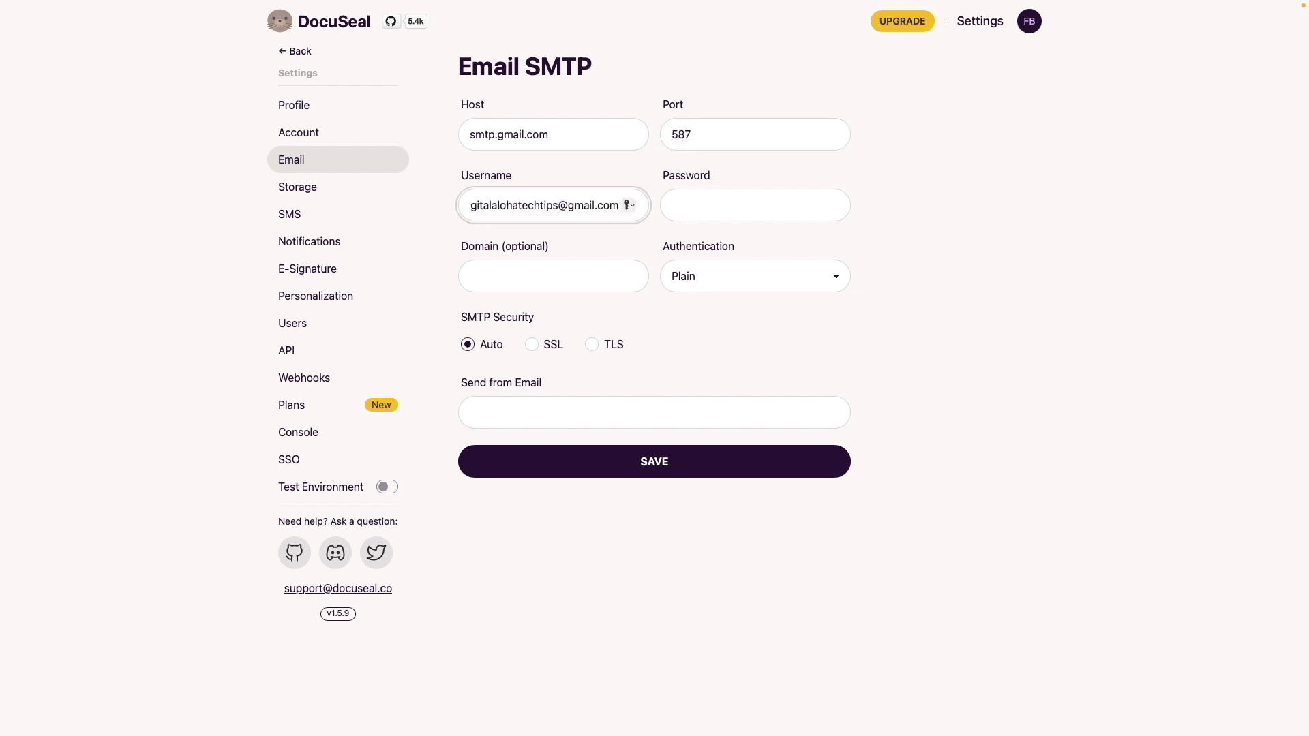
click(694, 203)
key(ctrl+v)
click(669, 411)
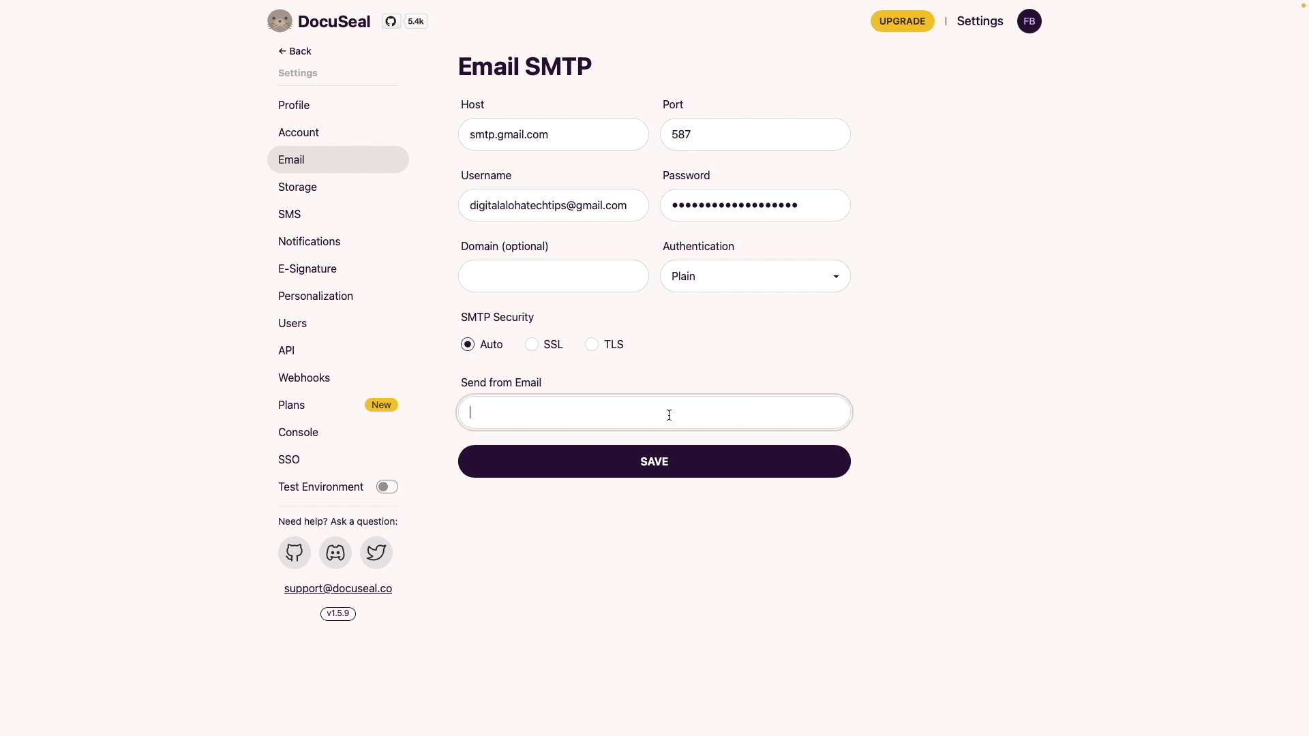
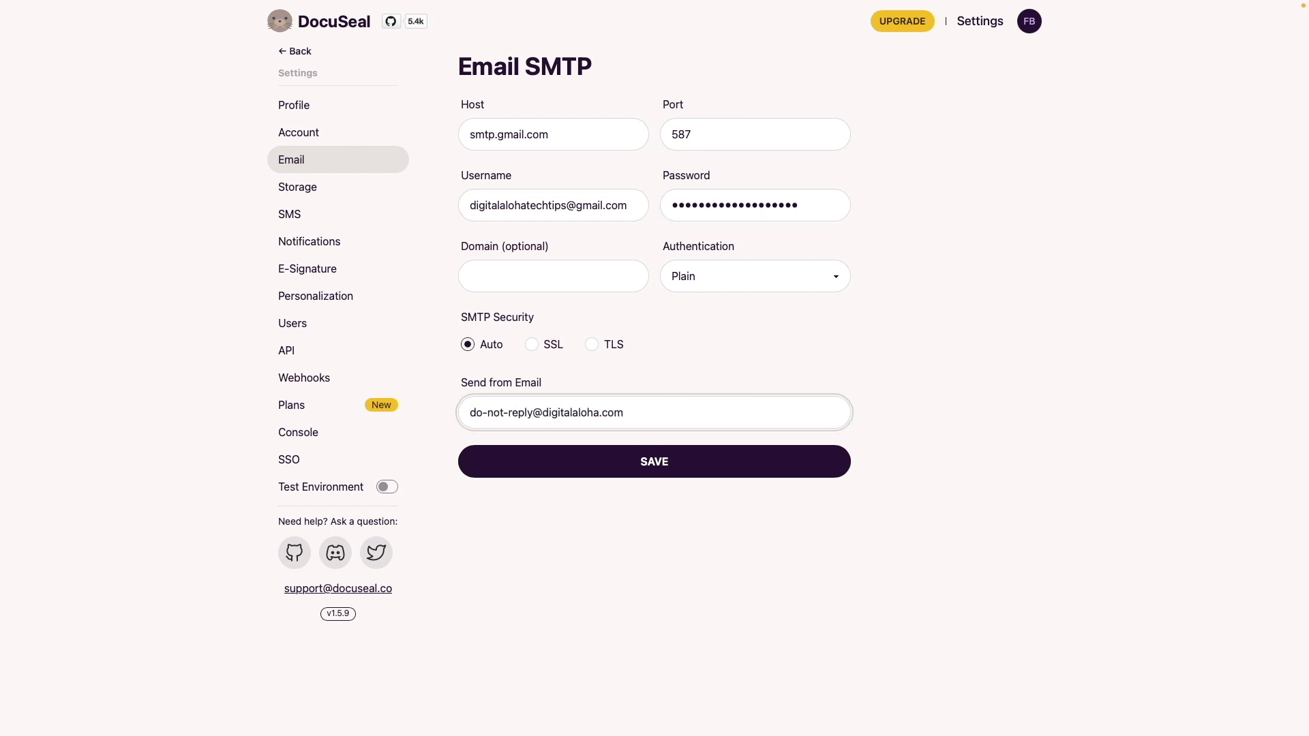
click(738, 478)
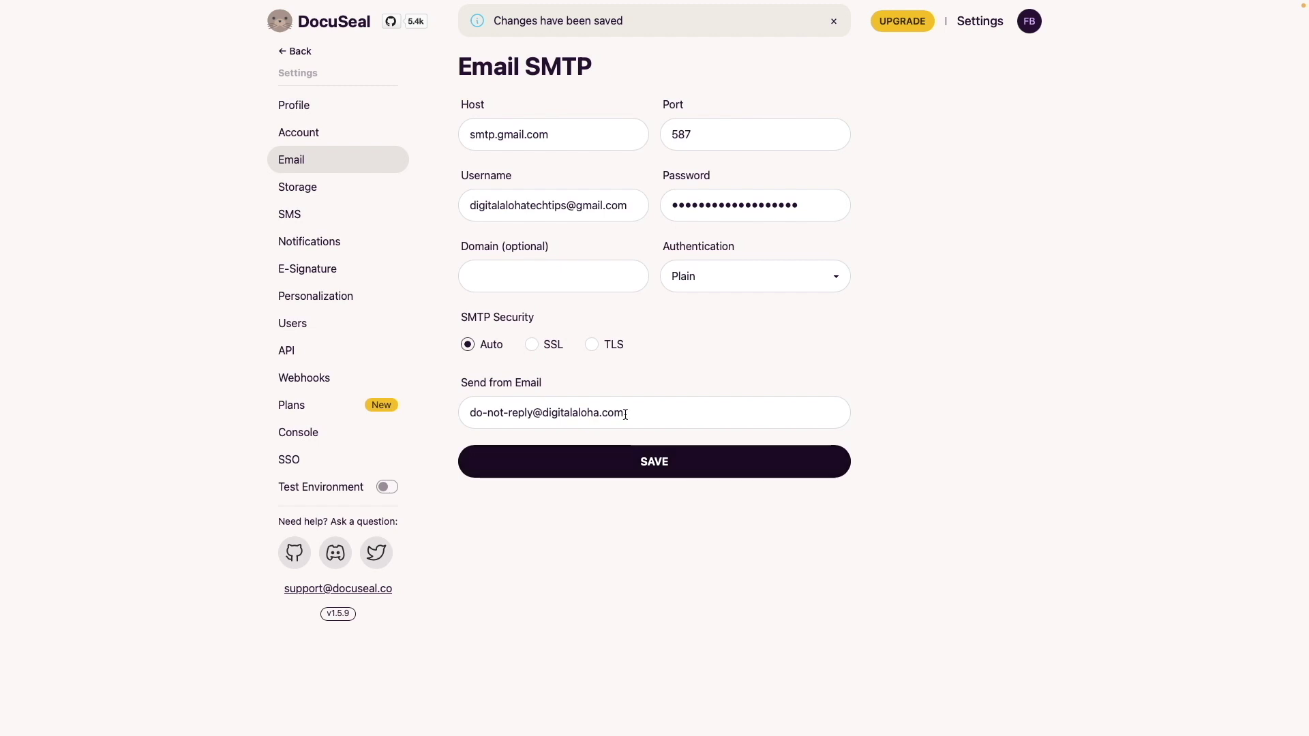
click(337, 32)
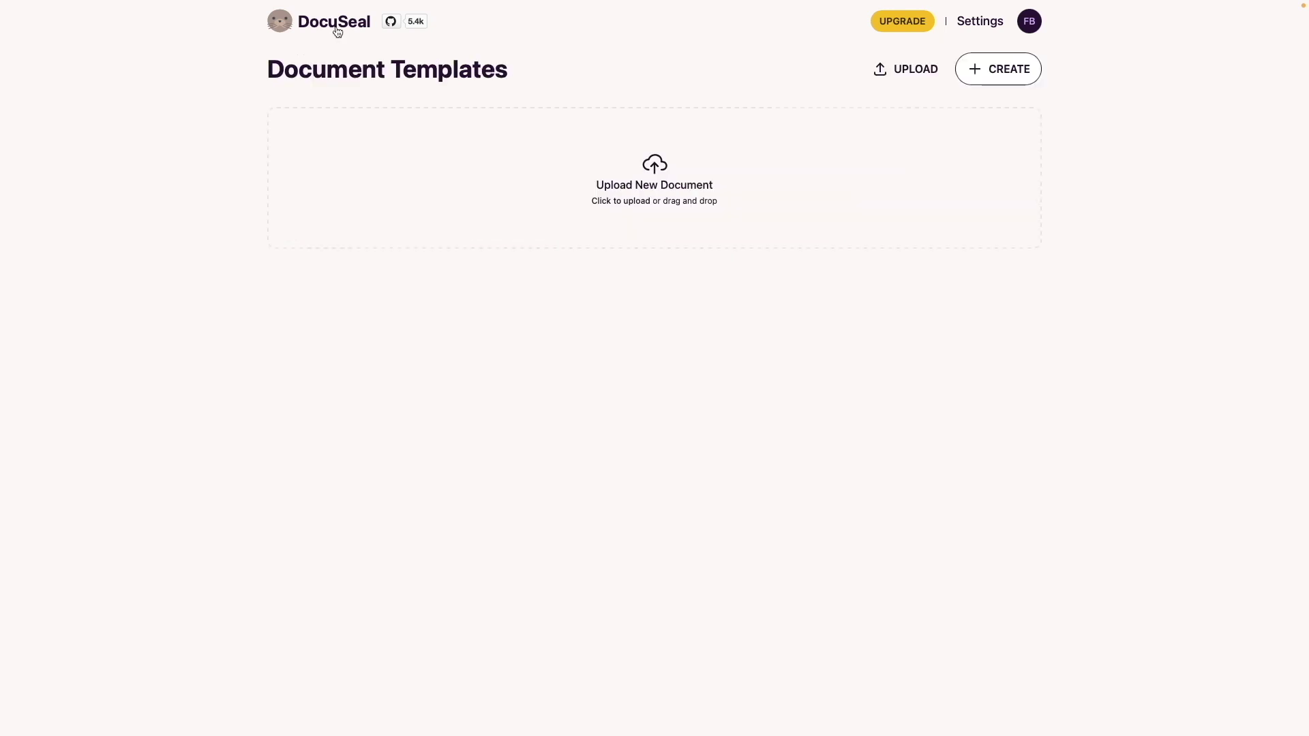
Upload the SAMPLE CONTRACT file as a new template and scroll to the signature table
drag(1140, 161, 666, 191)
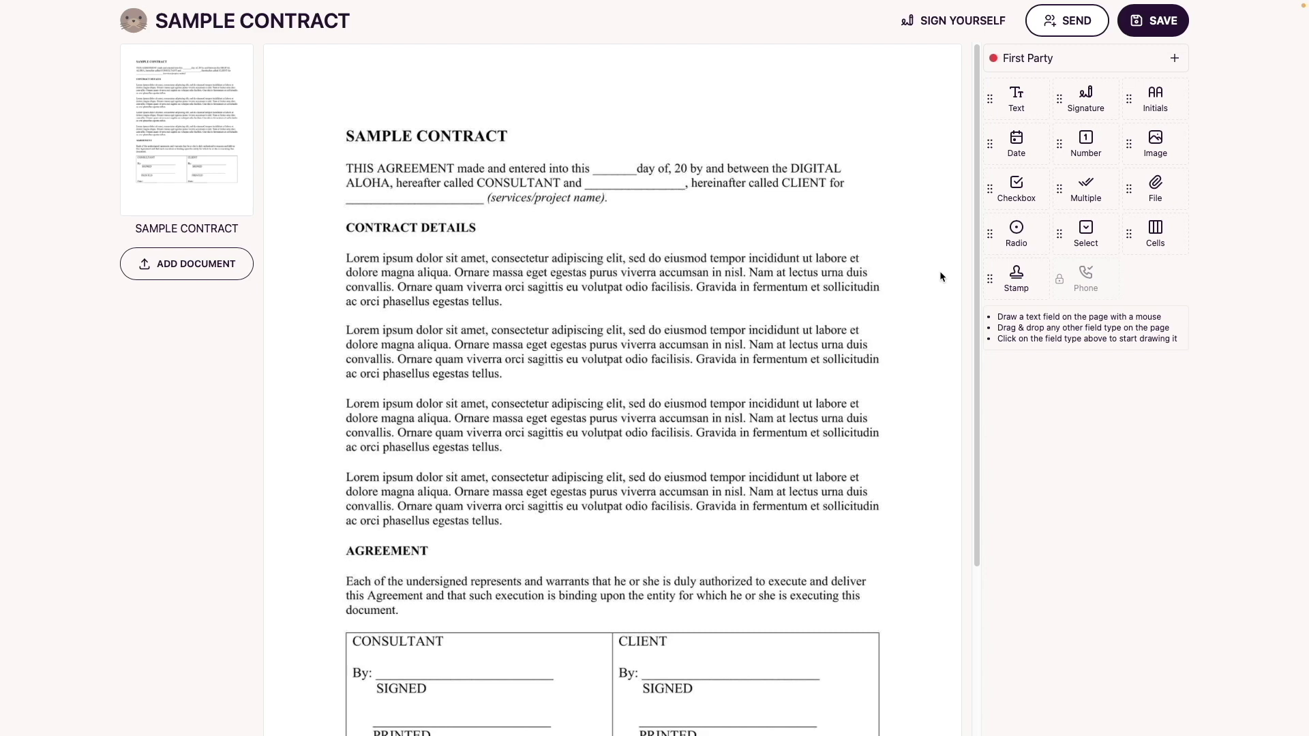
scroll(940, 272, down, 3)
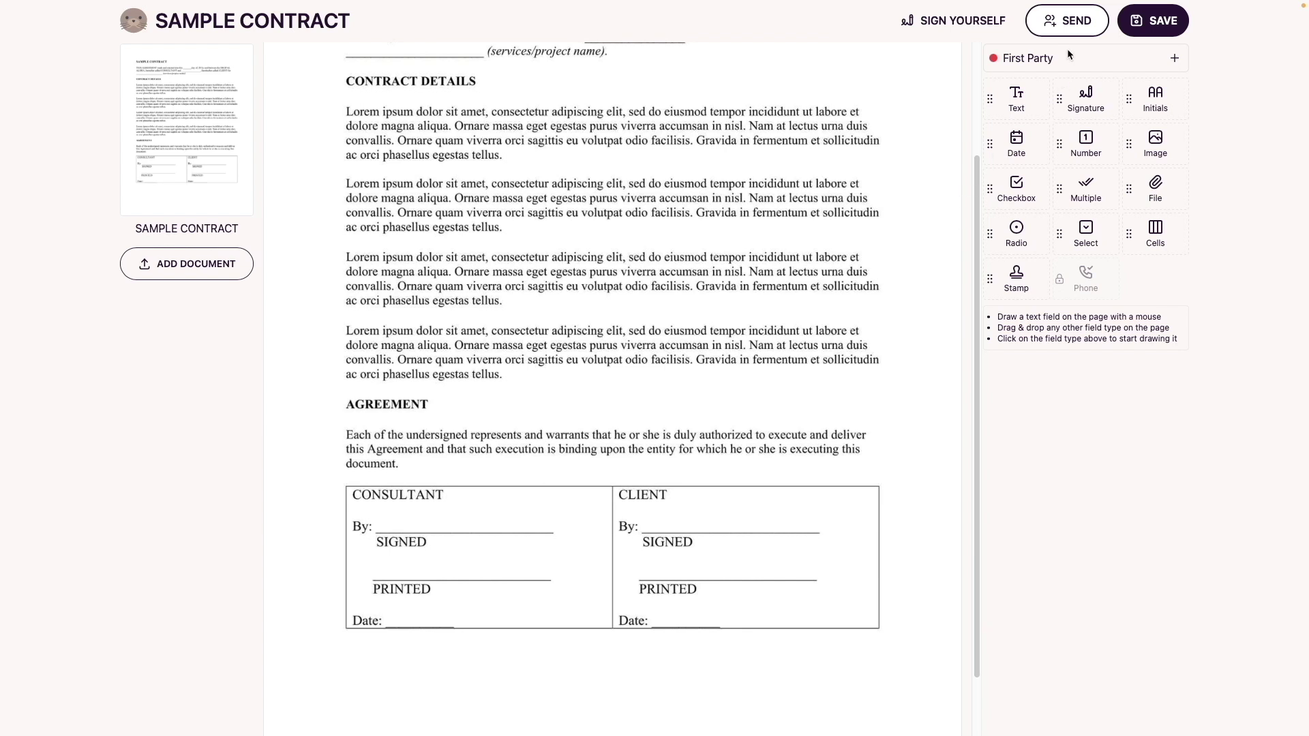
Rename the first party Consultant and place signature, text and date fields in the CONSULTANT column
click(1047, 58)
key(ctrl+a)
key(BackSpace)
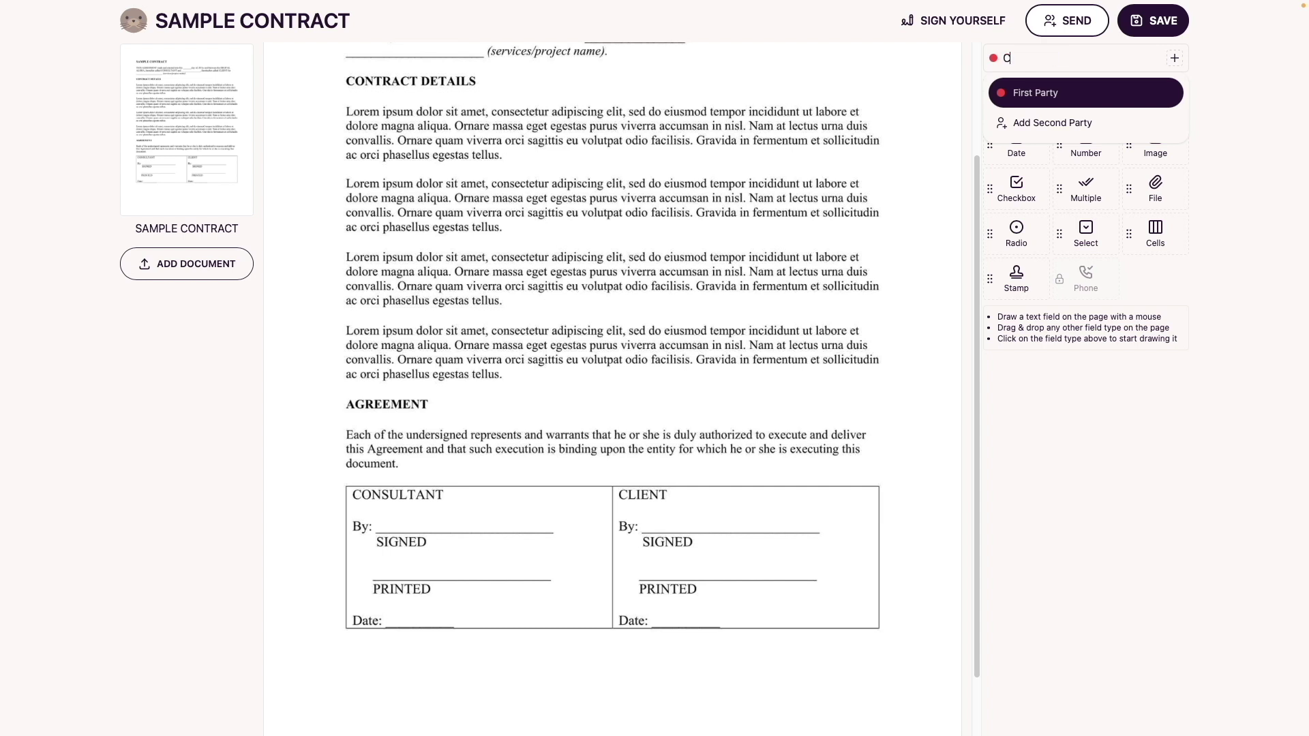
text(Consultant)
key(Return)
click(1086, 99)
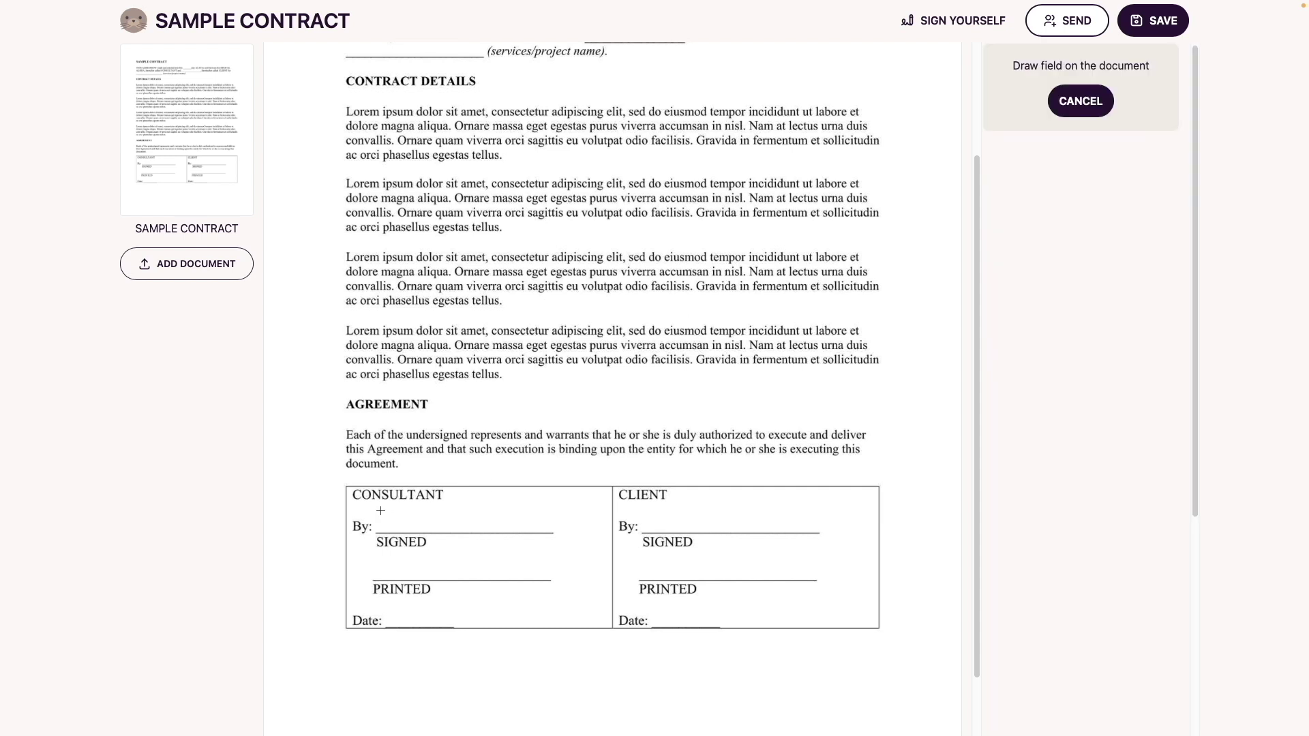
drag(379, 510, 484, 530)
click(1000, 128)
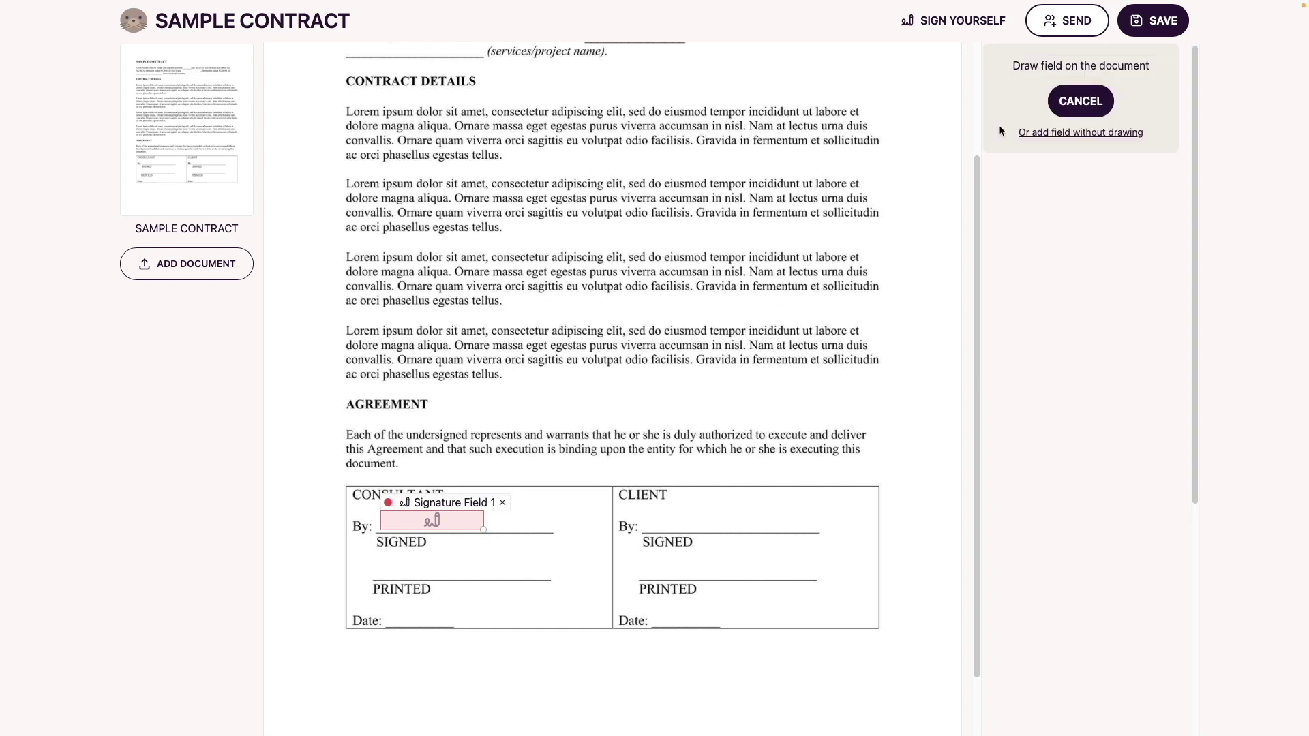
drag(375, 557, 485, 579)
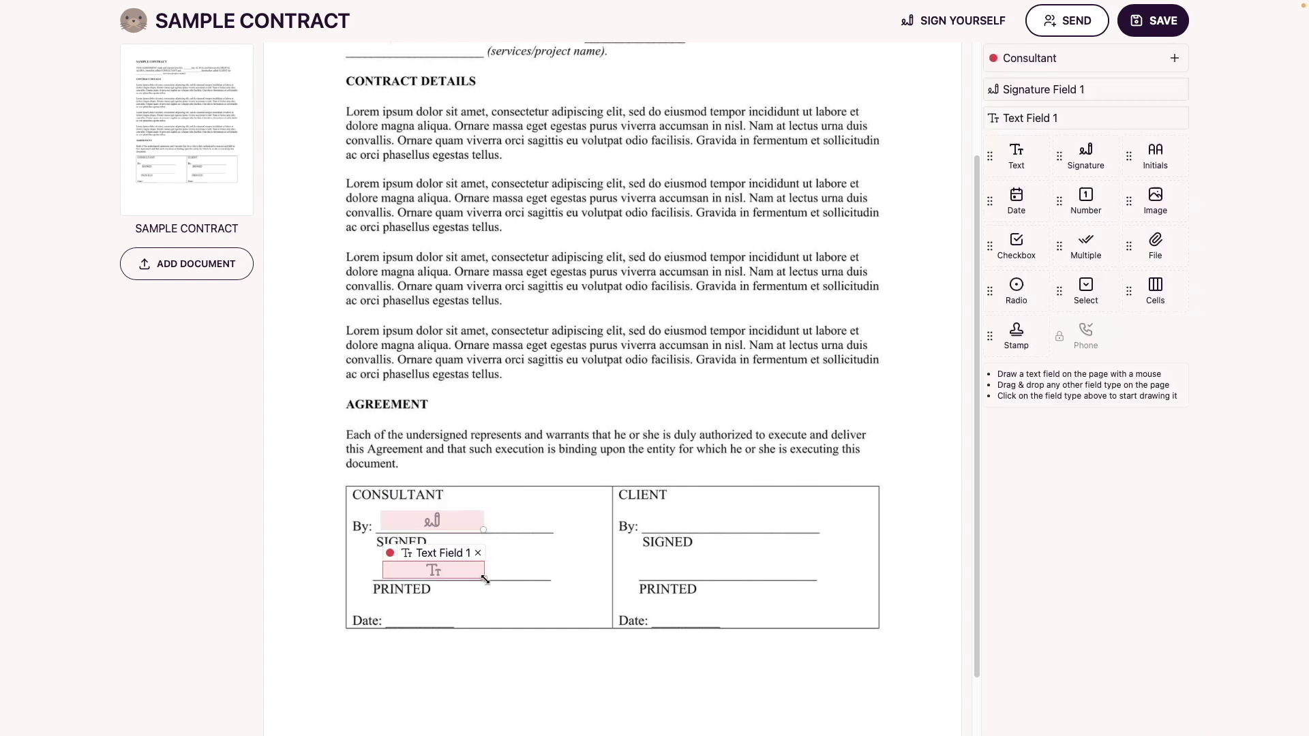
click(1032, 200)
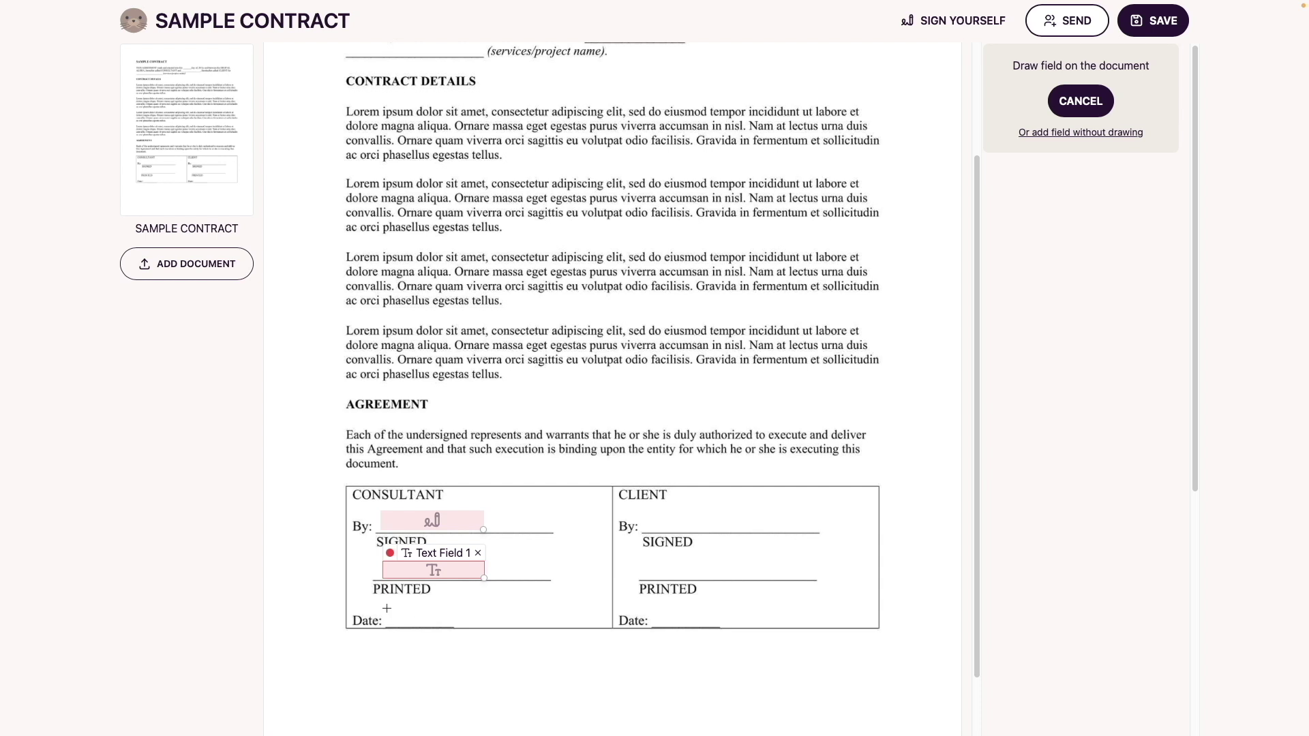
drag(387, 608, 449, 626)
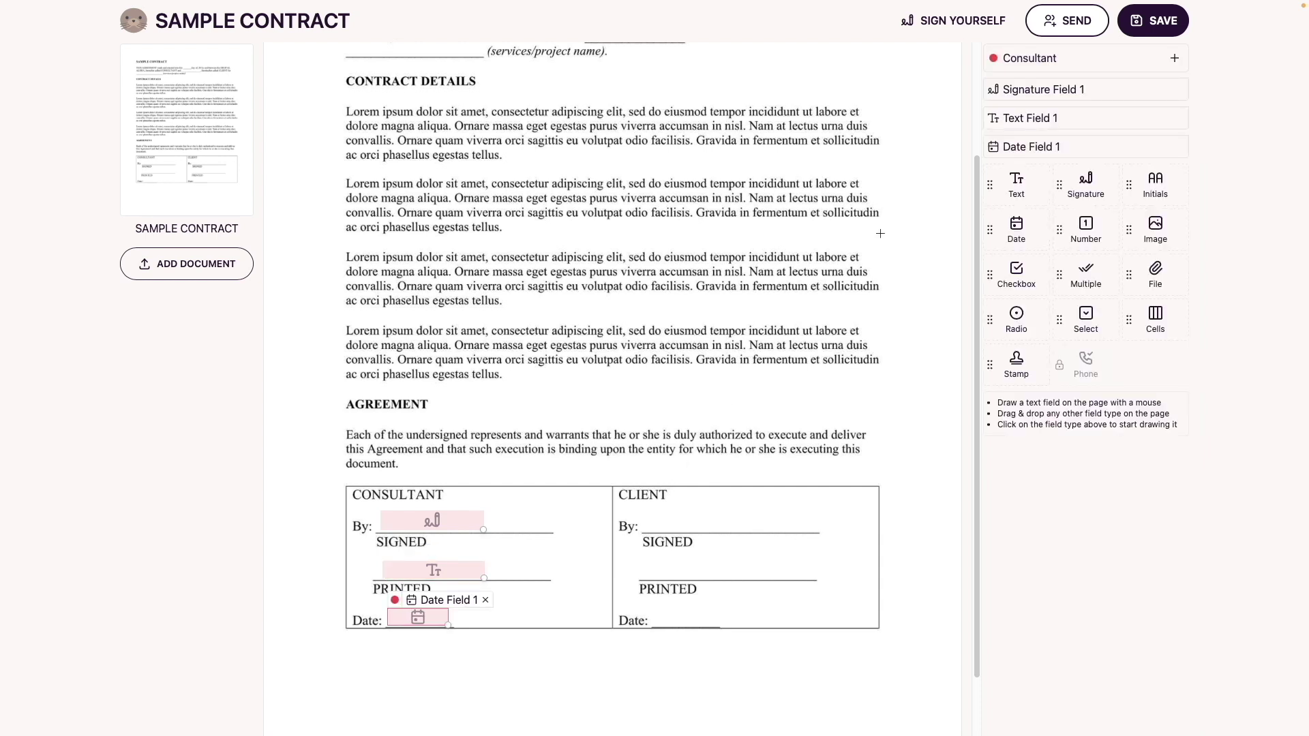
Name the fields Consultant - Signature, Consultant - Name and Consultant - Dated
click(1040, 90)
text(Consultant - Signature)
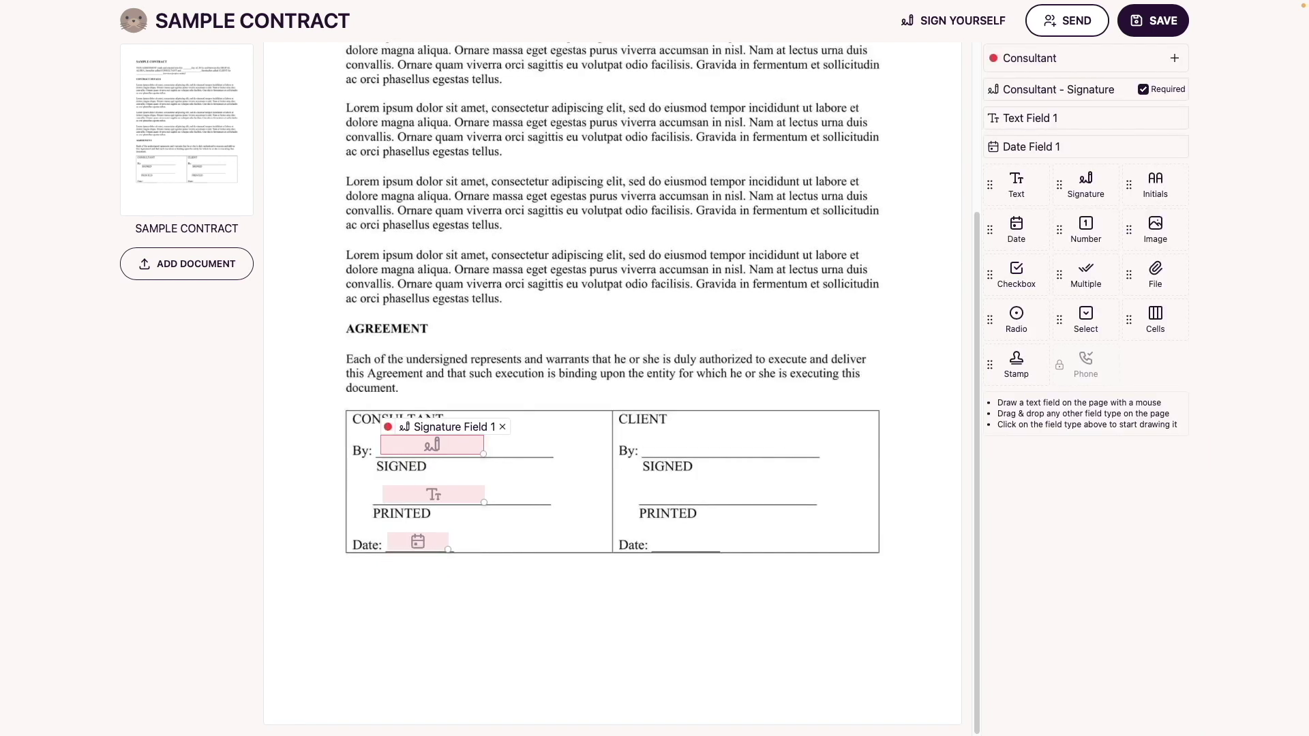
click(1030, 118)
text(Consultant)
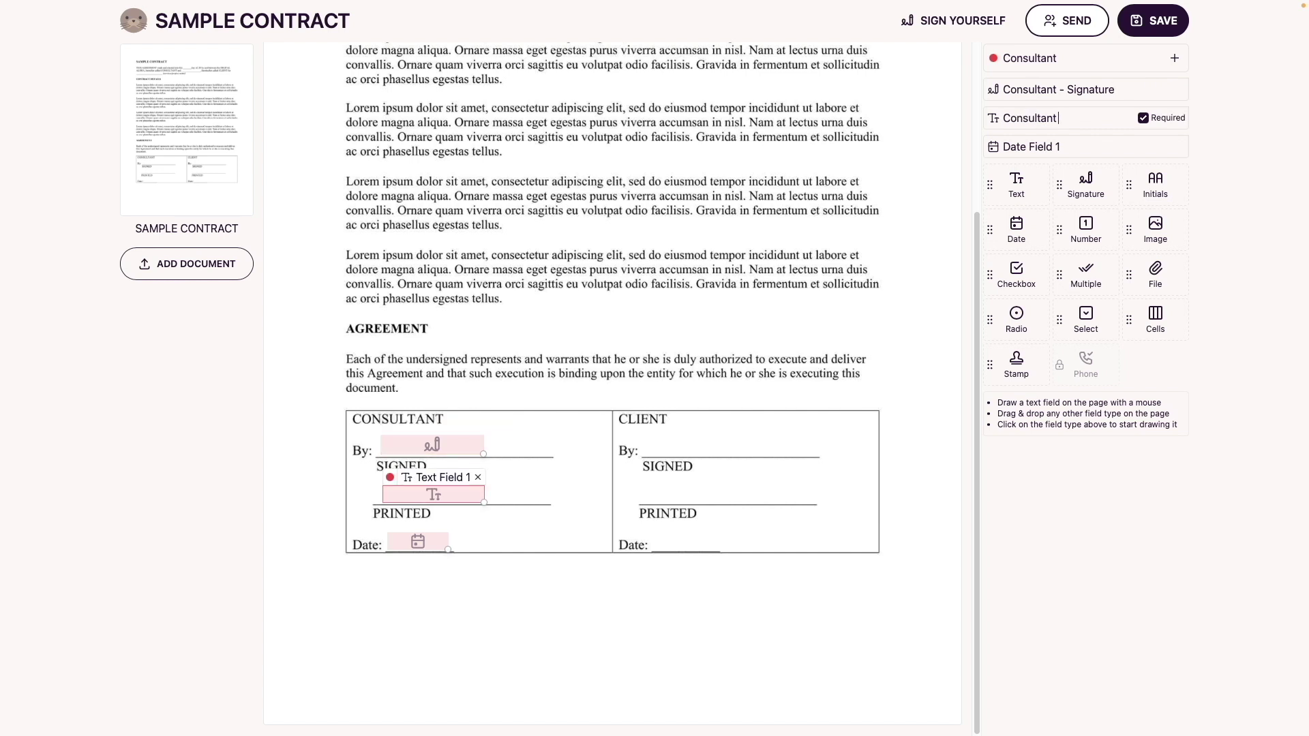
text( - Name)
click(1029, 146)
text(Consul)
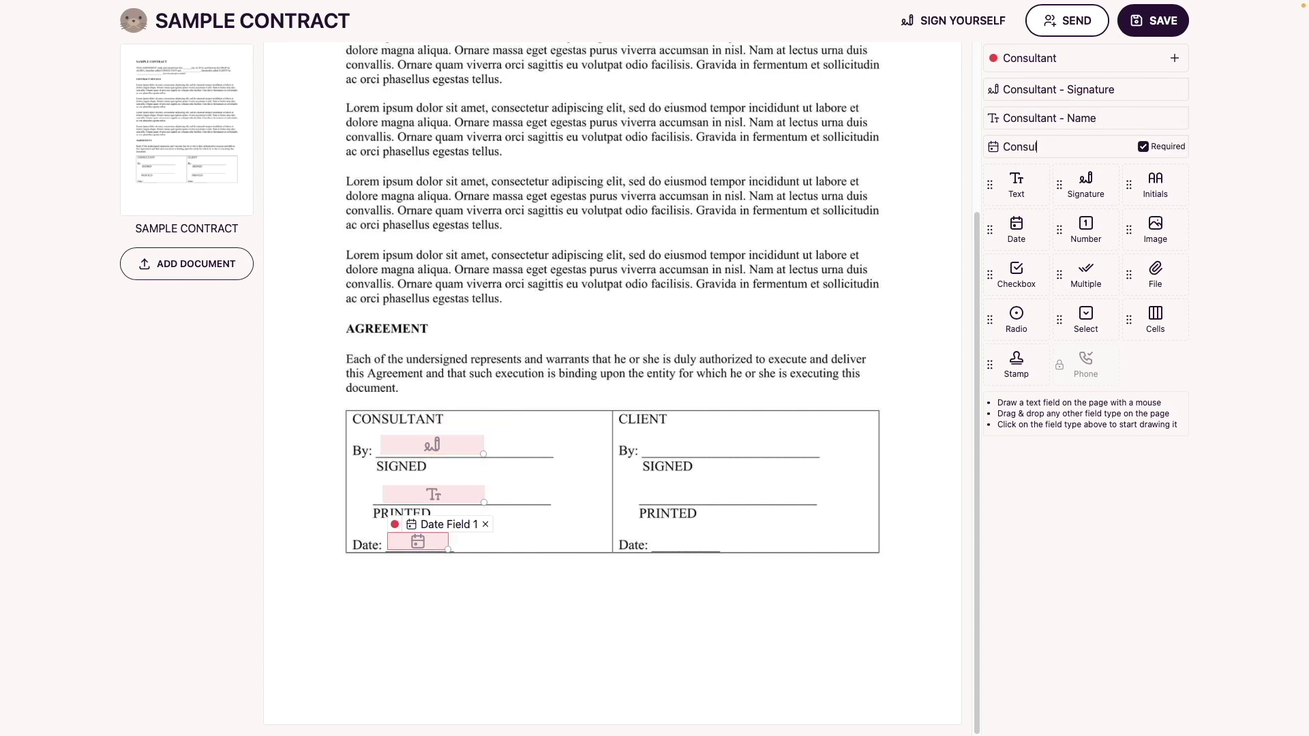
text(tant - Dated)
key(Return)
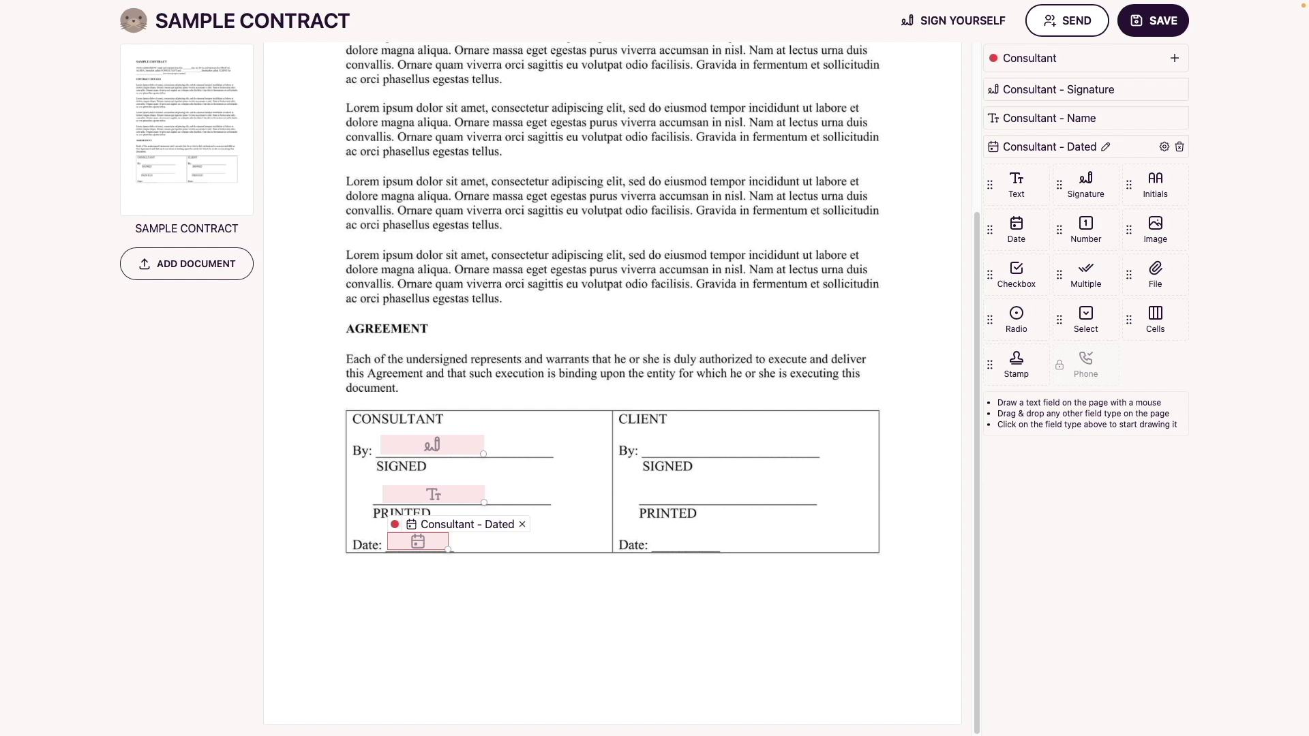
click(1173, 59)
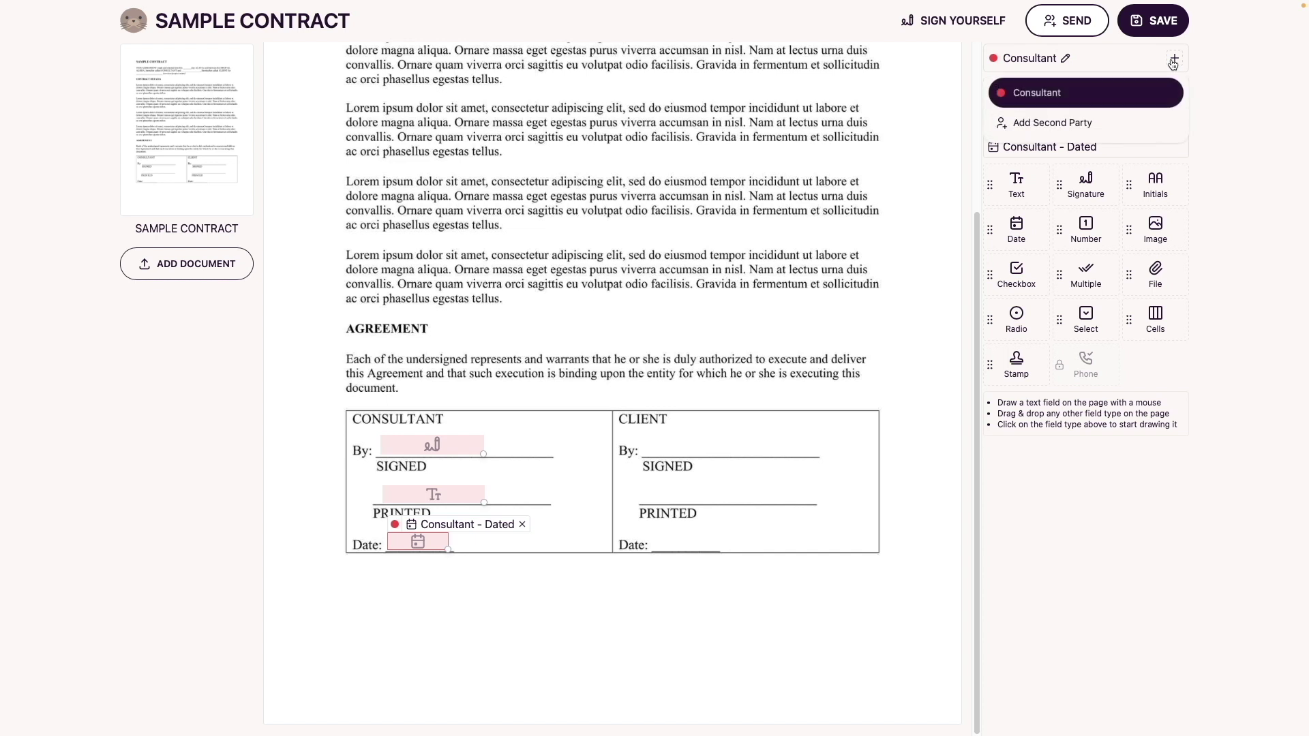
Add a second party named Client and place signature, name and date fields in its column
click(1081, 126)
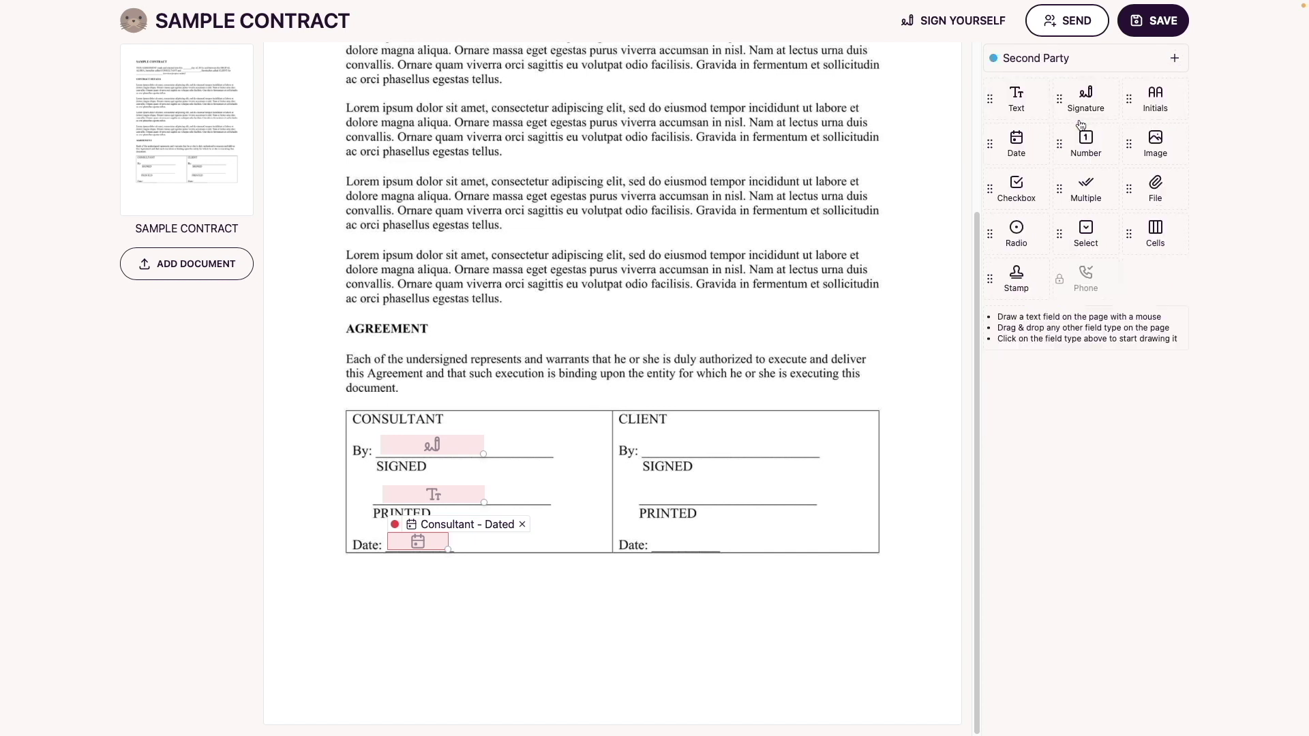
click(1075, 59)
text(Client)
key(Return)
click(1086, 98)
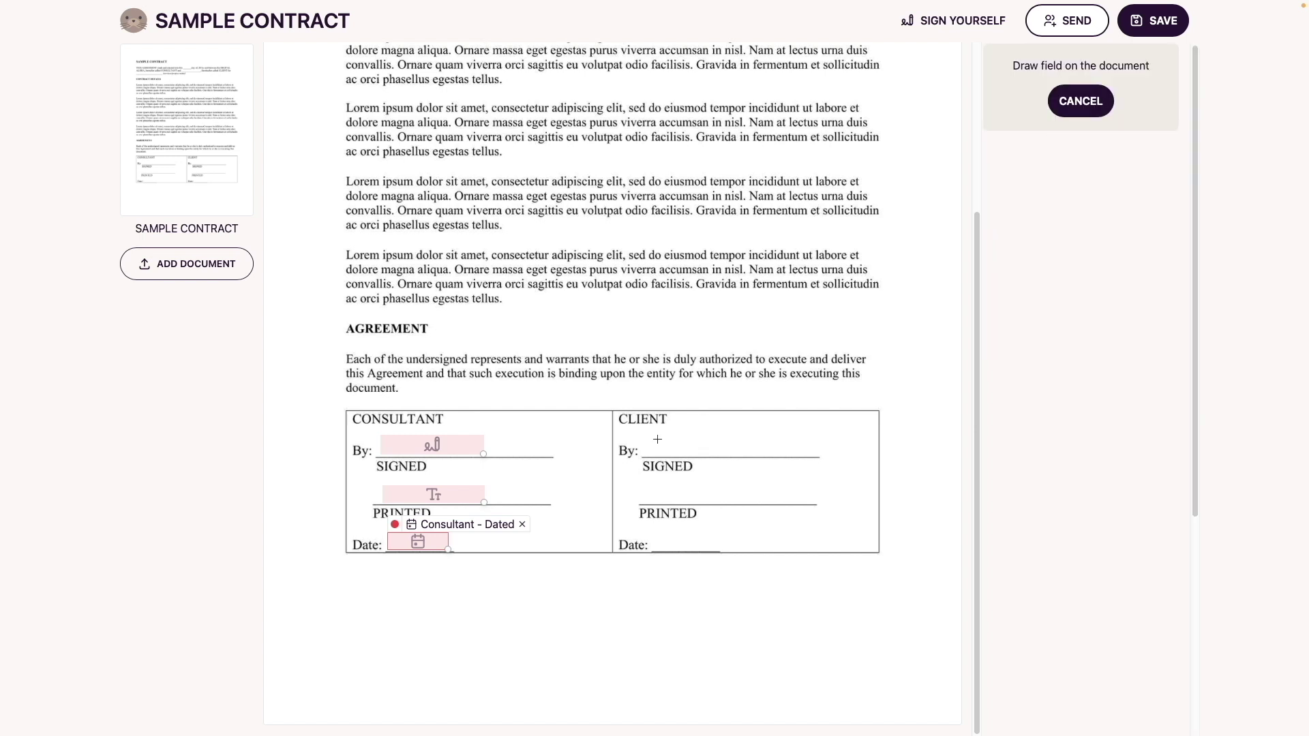
drag(647, 437, 740, 453)
click(1016, 137)
drag(649, 487, 742, 503)
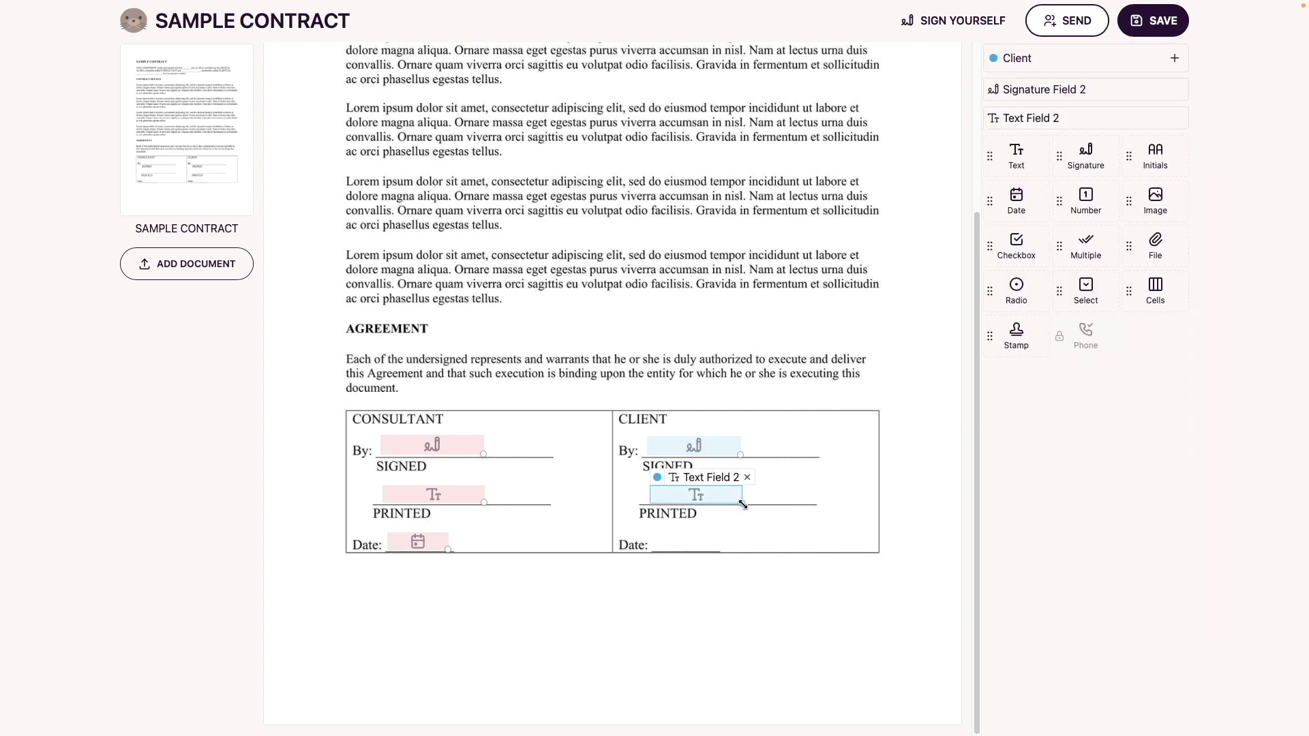
click(1011, 207)
drag(653, 533, 719, 551)
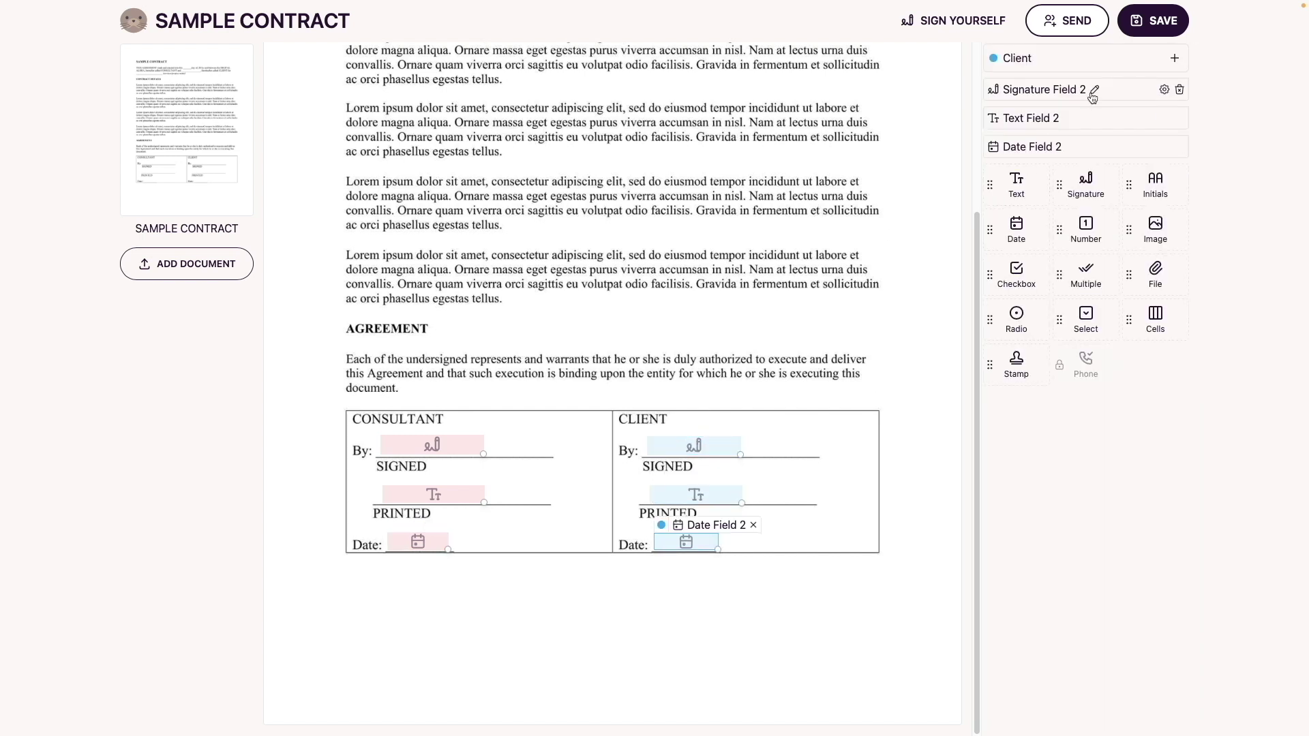
Label the fields Client - Signature, Client - Name and Client - Dated, then save the template
click(1092, 97)
text(Client - Signature)
key(Return)
click(1091, 118)
text(Client - Name)
key(Return)
click(1091, 147)
text(Client - Dated)
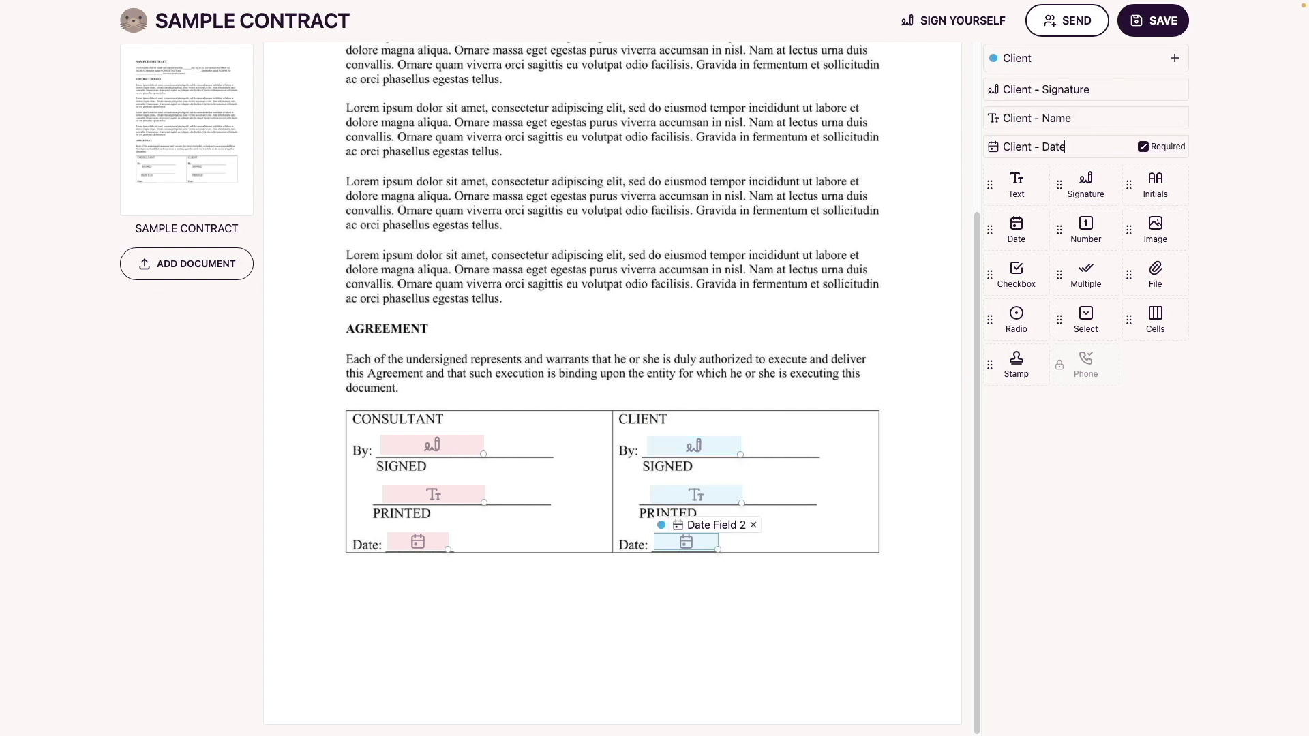
key(Return)
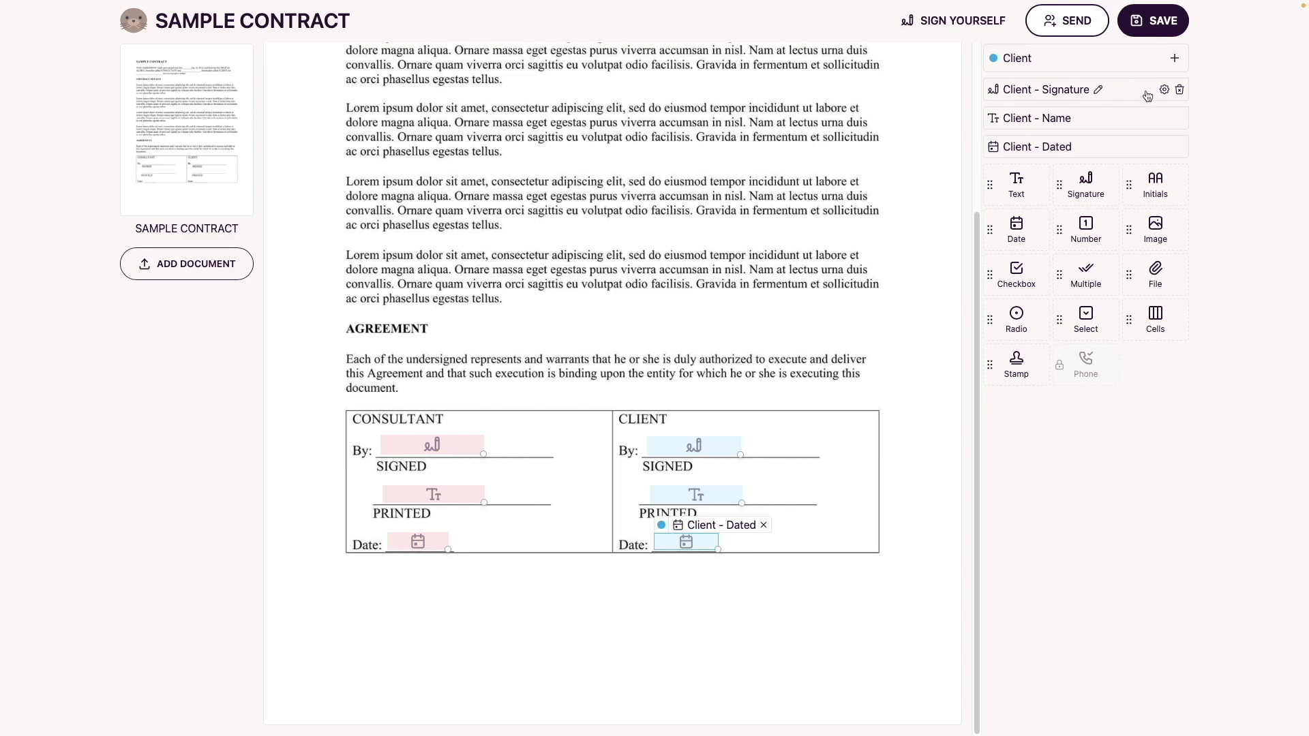
click(1162, 33)
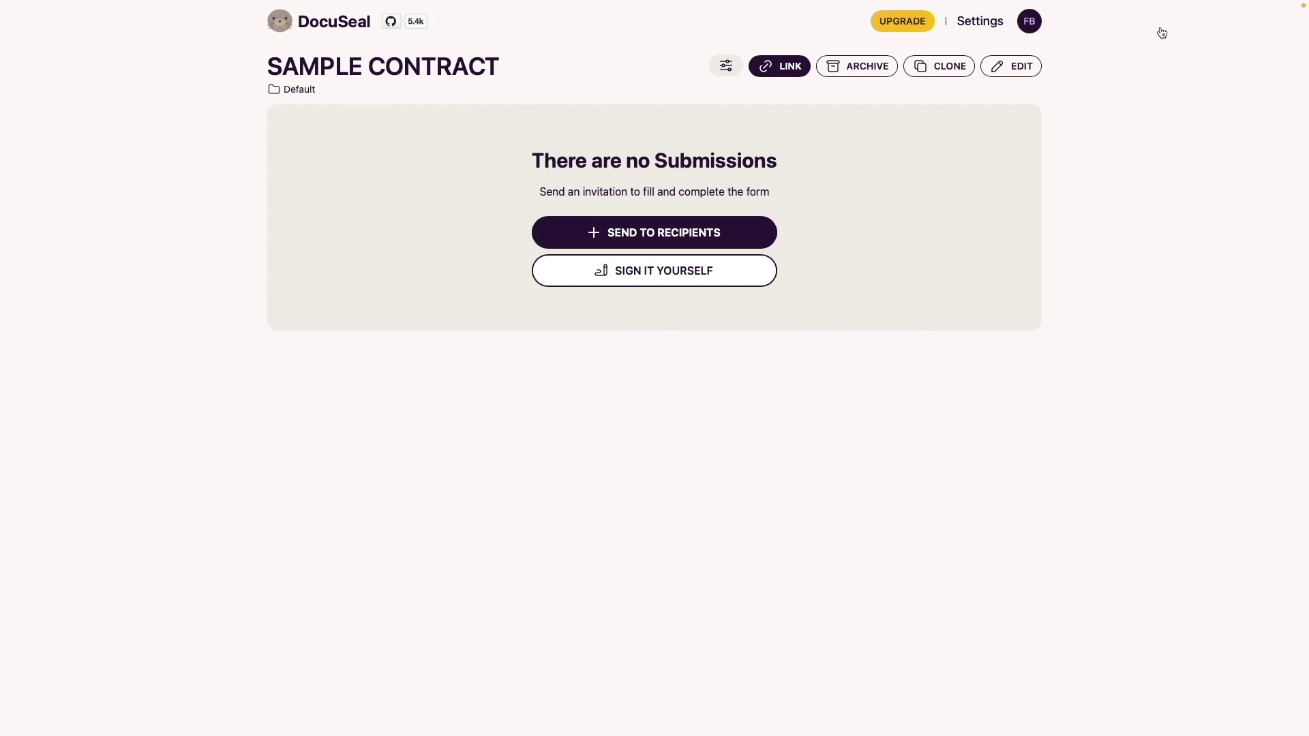
Send the contract to the consultant's and client's e-mail addresses with Preserve order unchecked
click(755, 238)
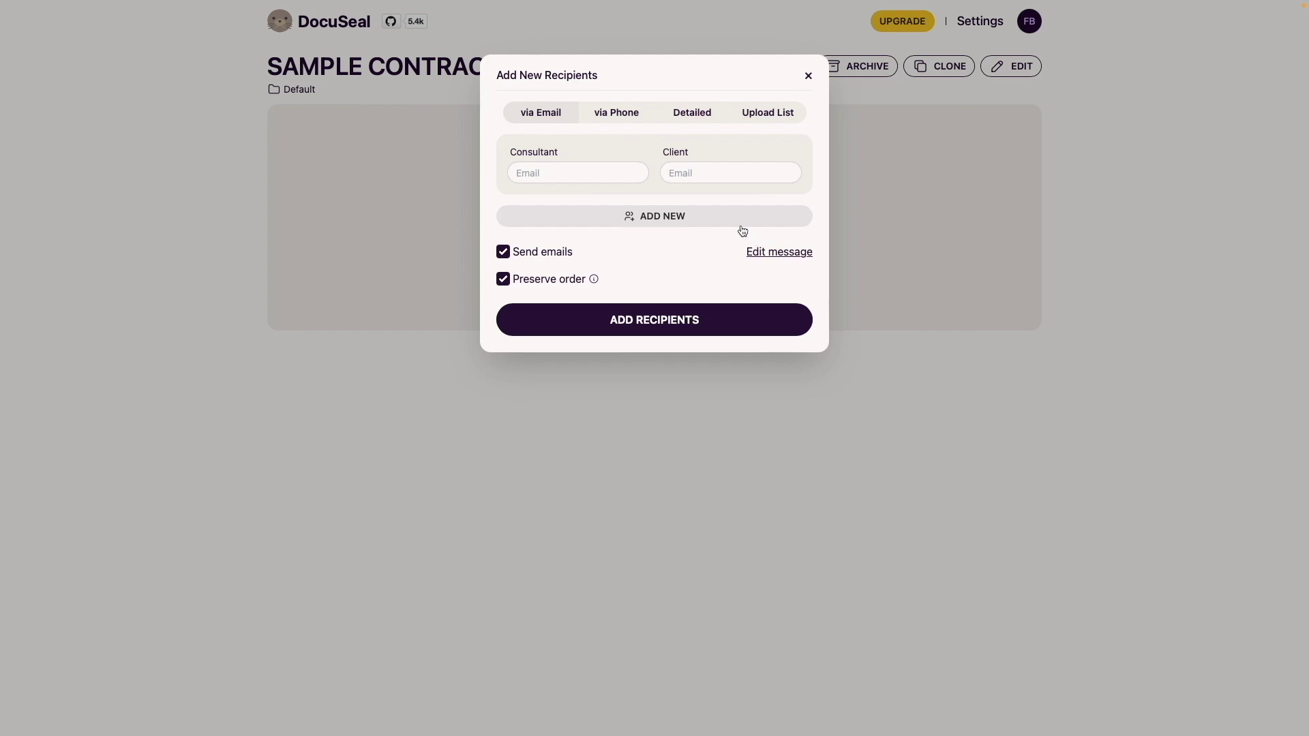
click(588, 168)
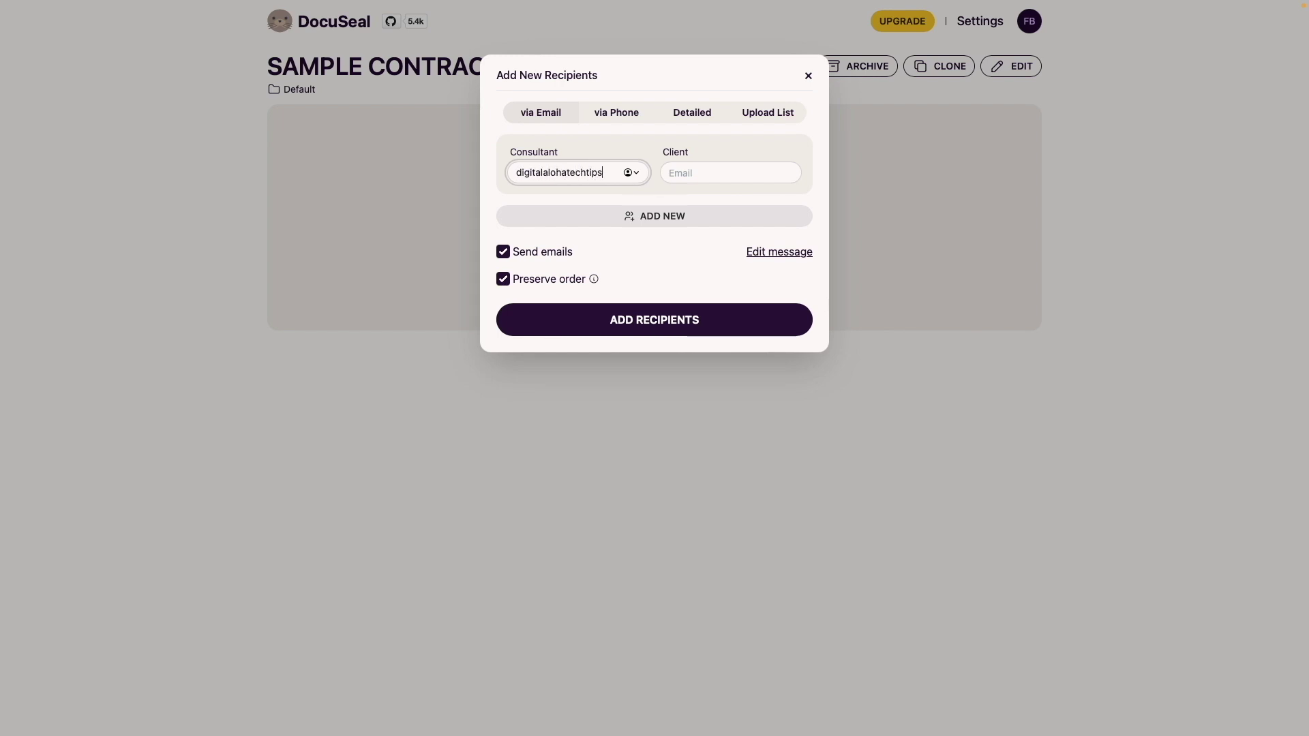
key(Tab)
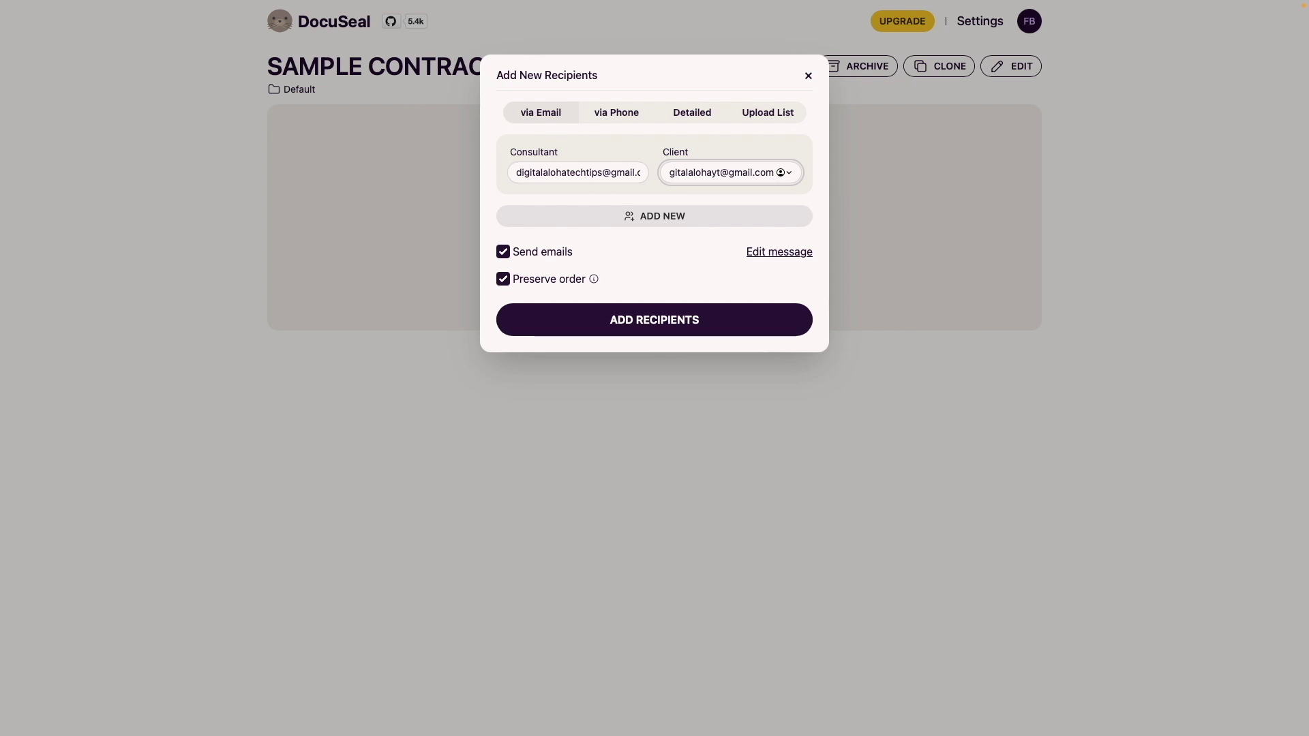
click(754, 252)
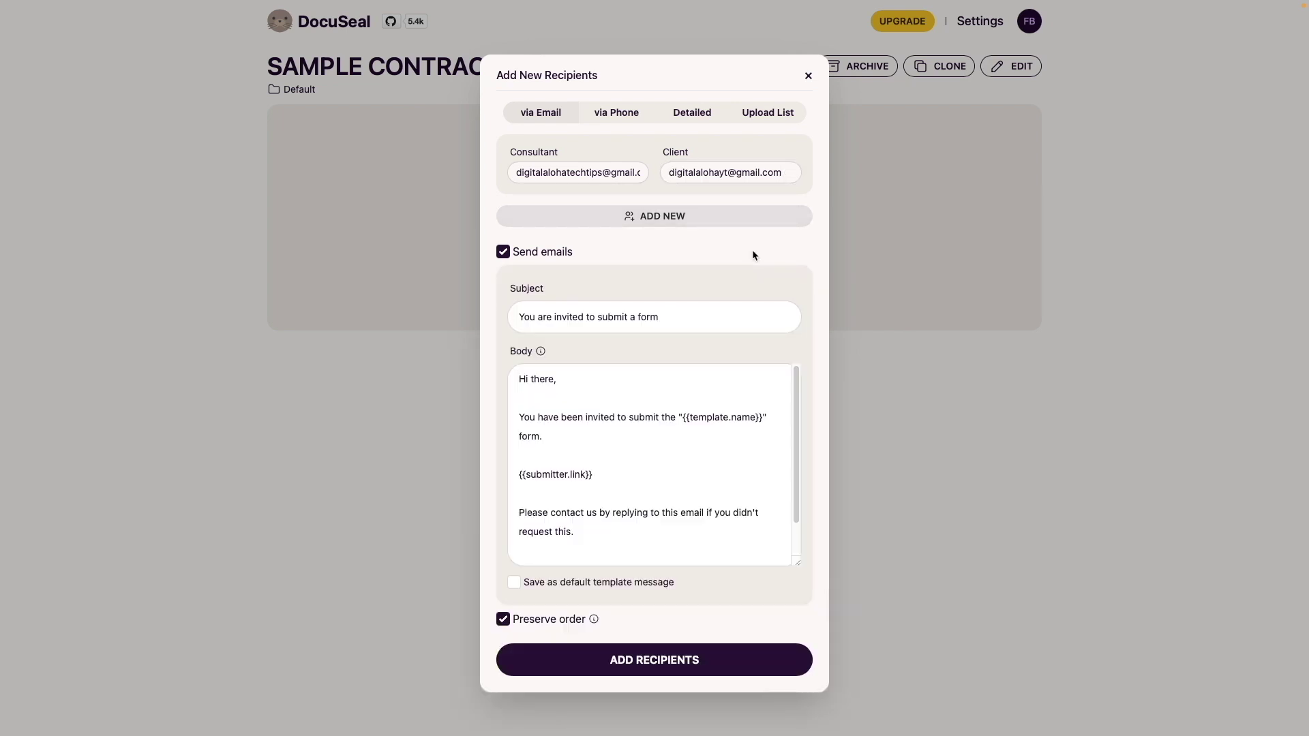
mouse_move(594, 623)
click(504, 621)
click(522, 658)
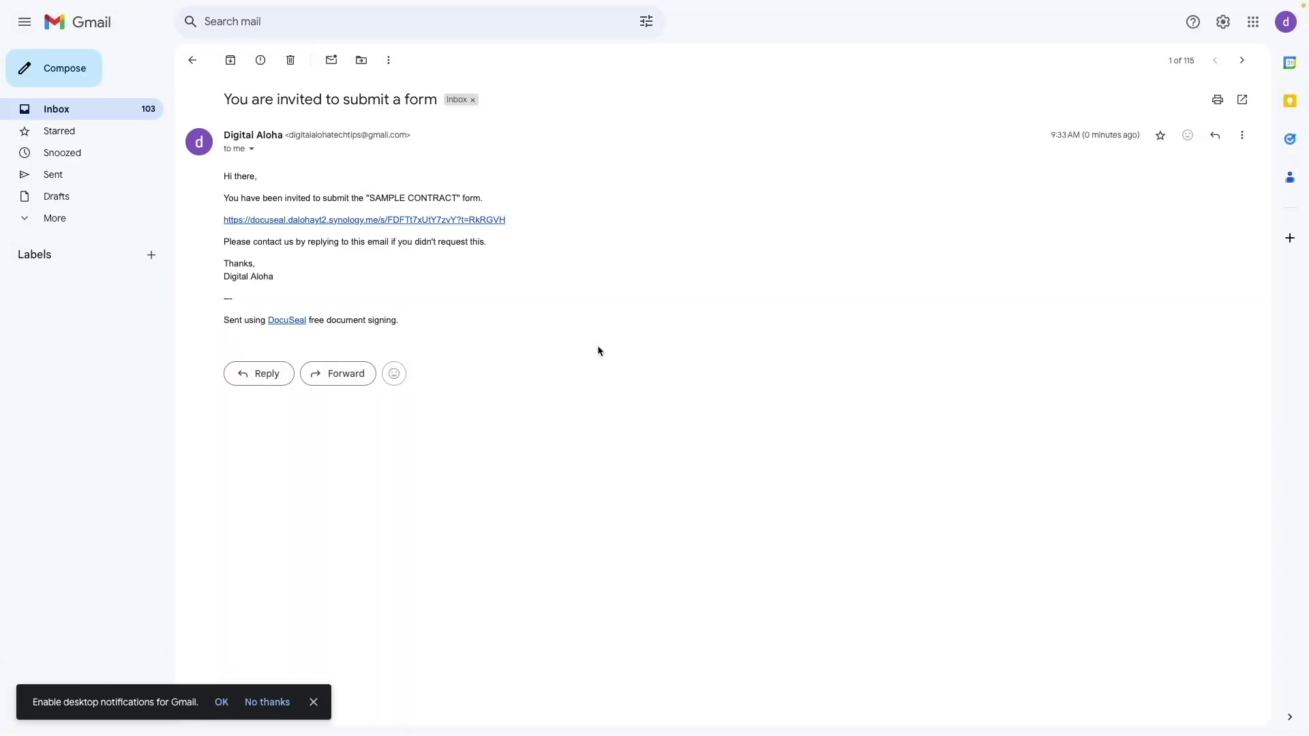
Follow the DocuSeal signing link in the 'You are invited to submit a form' e-mail
click(497, 220)
Sign as the consultant with a typed signature, then enter the consultant's printed name
click(649, 711)
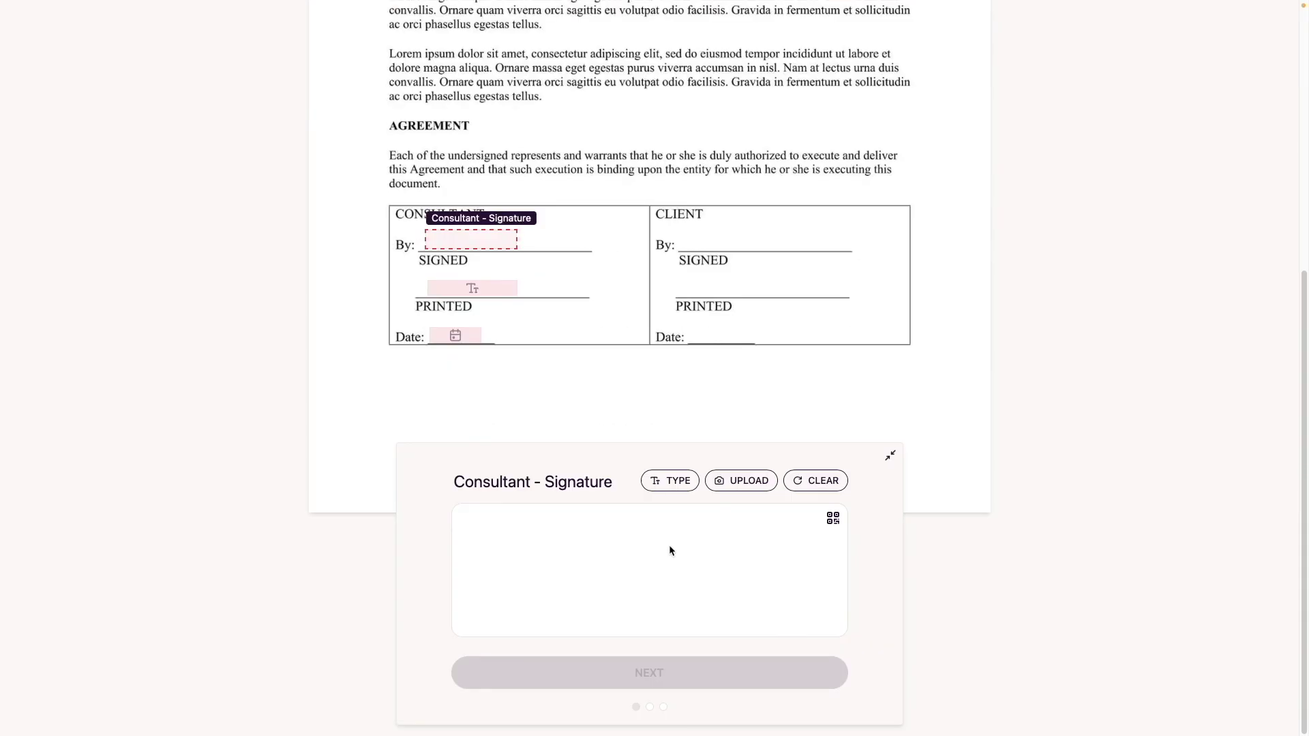
click(665, 480)
text(Ferd Consultant)
key(Return)
text(Ferd Consultant)
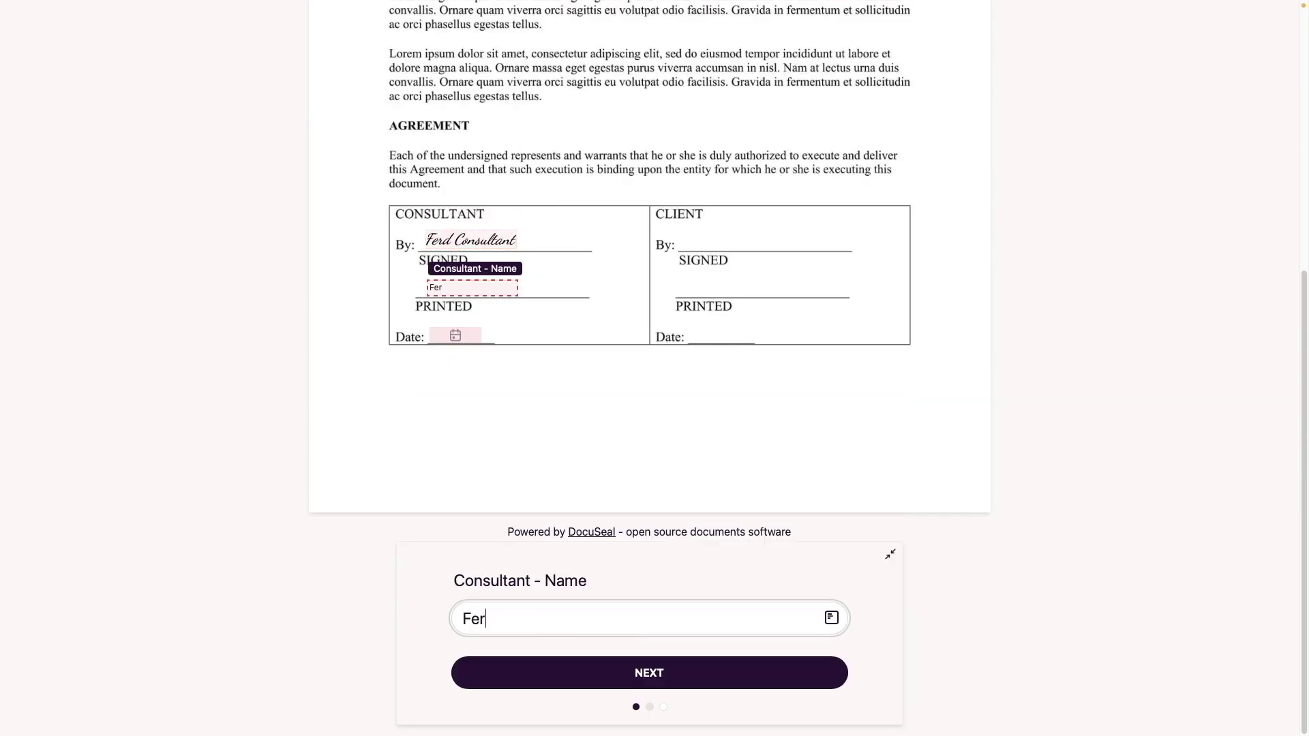
key(Return)
Set today's date, submit the consultant's form, and refresh the submissions list
click(804, 579)
click(811, 671)
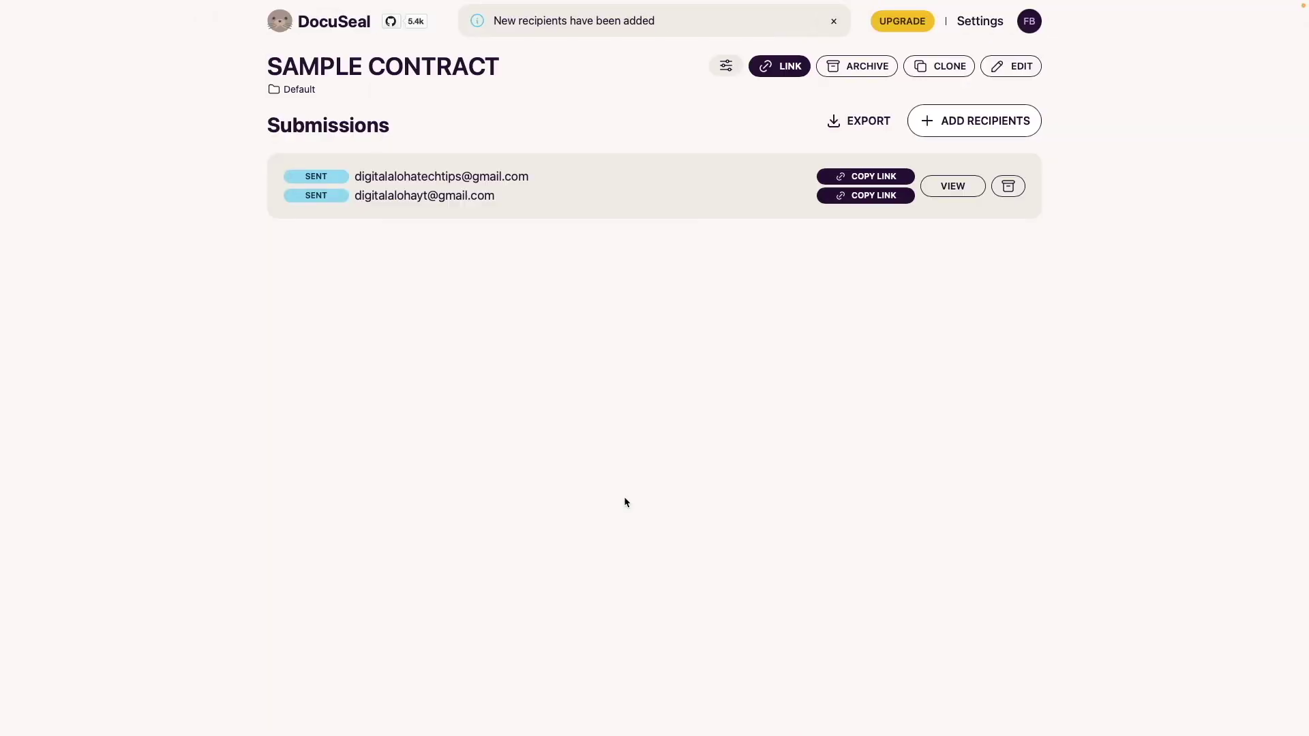
click(911, 34)
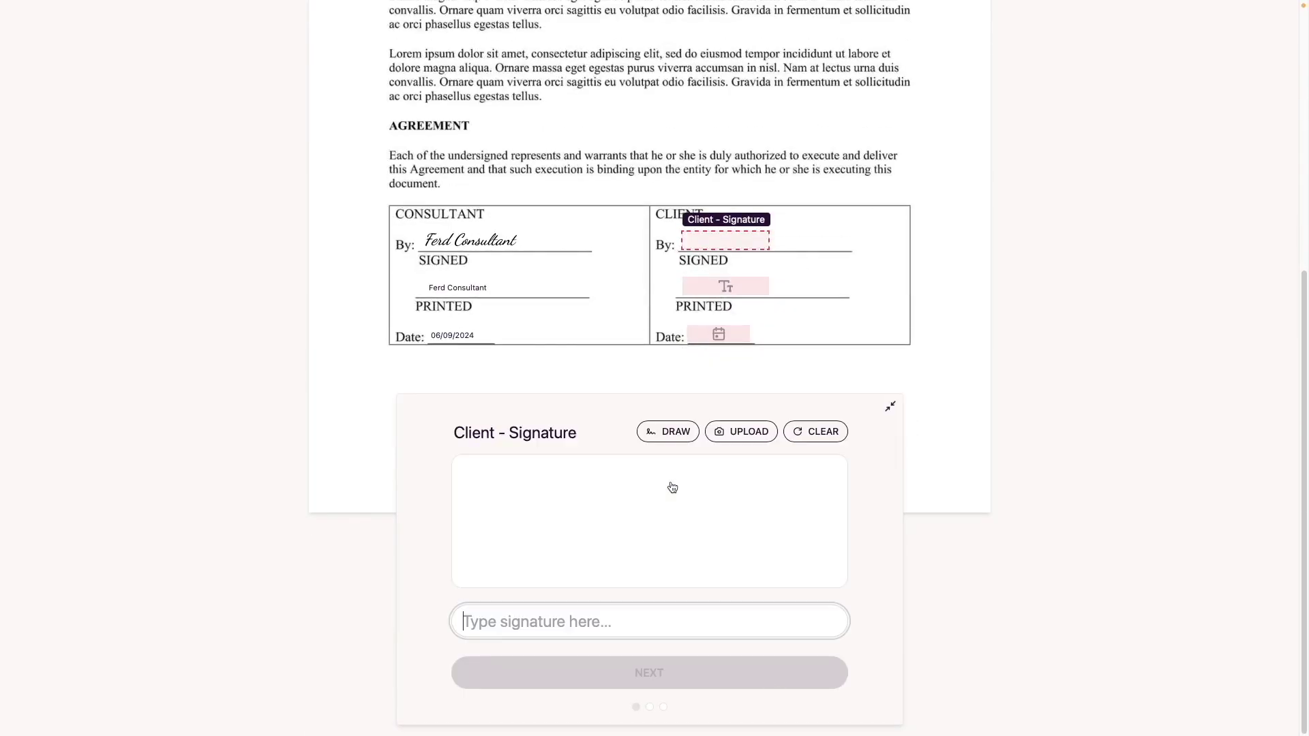
Sign as the client with a typed signature, printed name and today's date, and submit
text(Ferd Client)
key(Return)
text(Ferd Client)
key(Return)
click(833, 579)
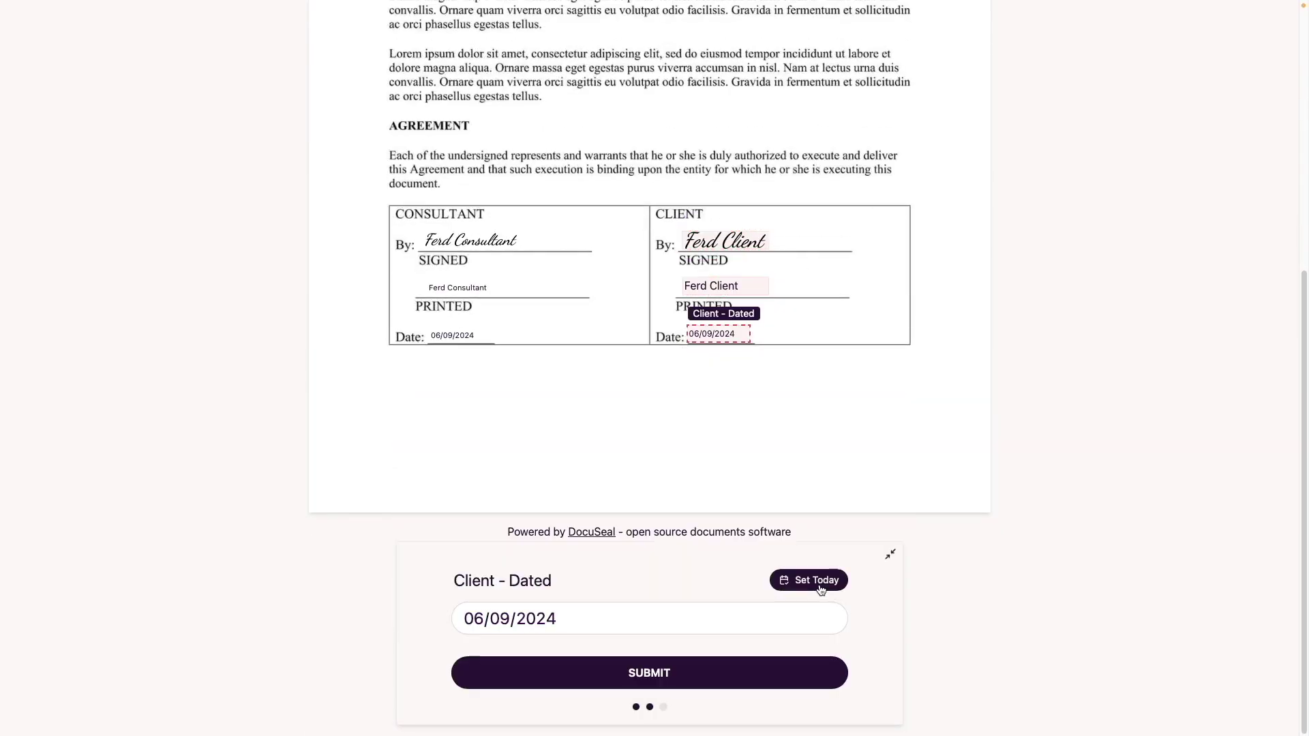
click(823, 674)
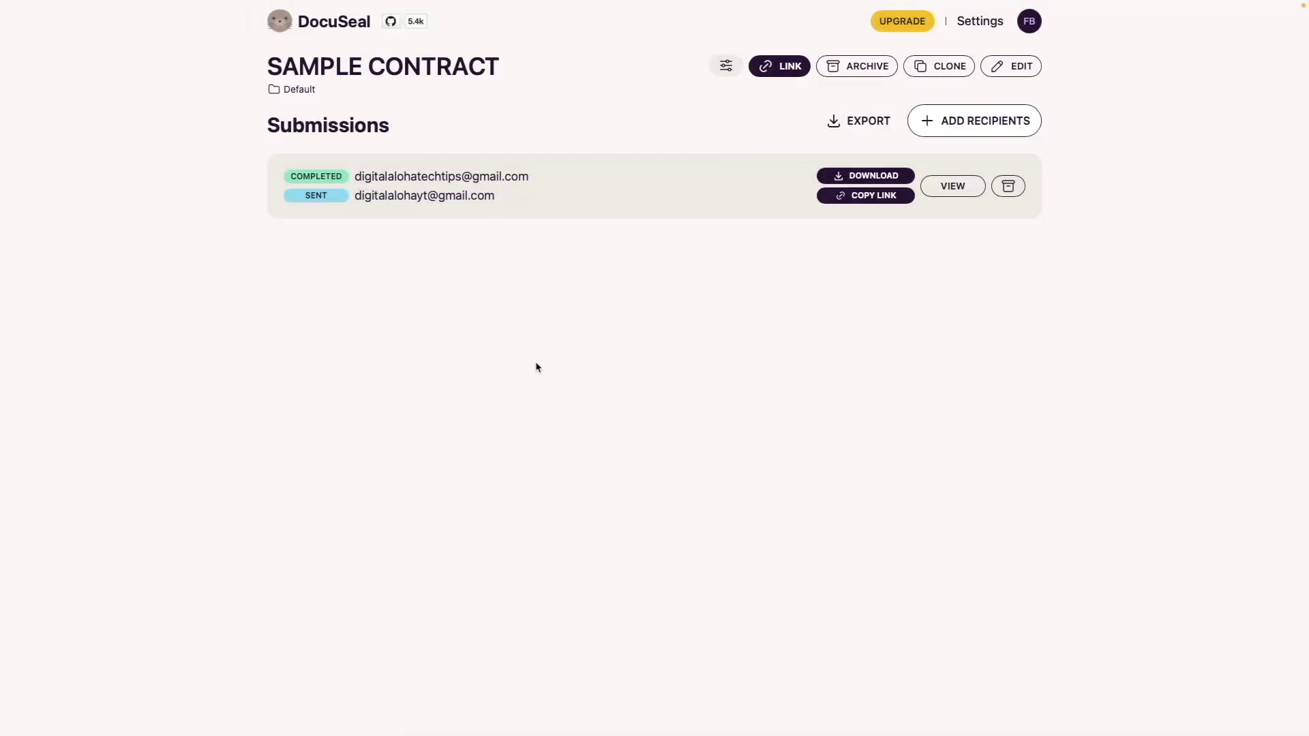
Reload to confirm both signers completed, then view and download the signed contract
mouse_move(684, 3)
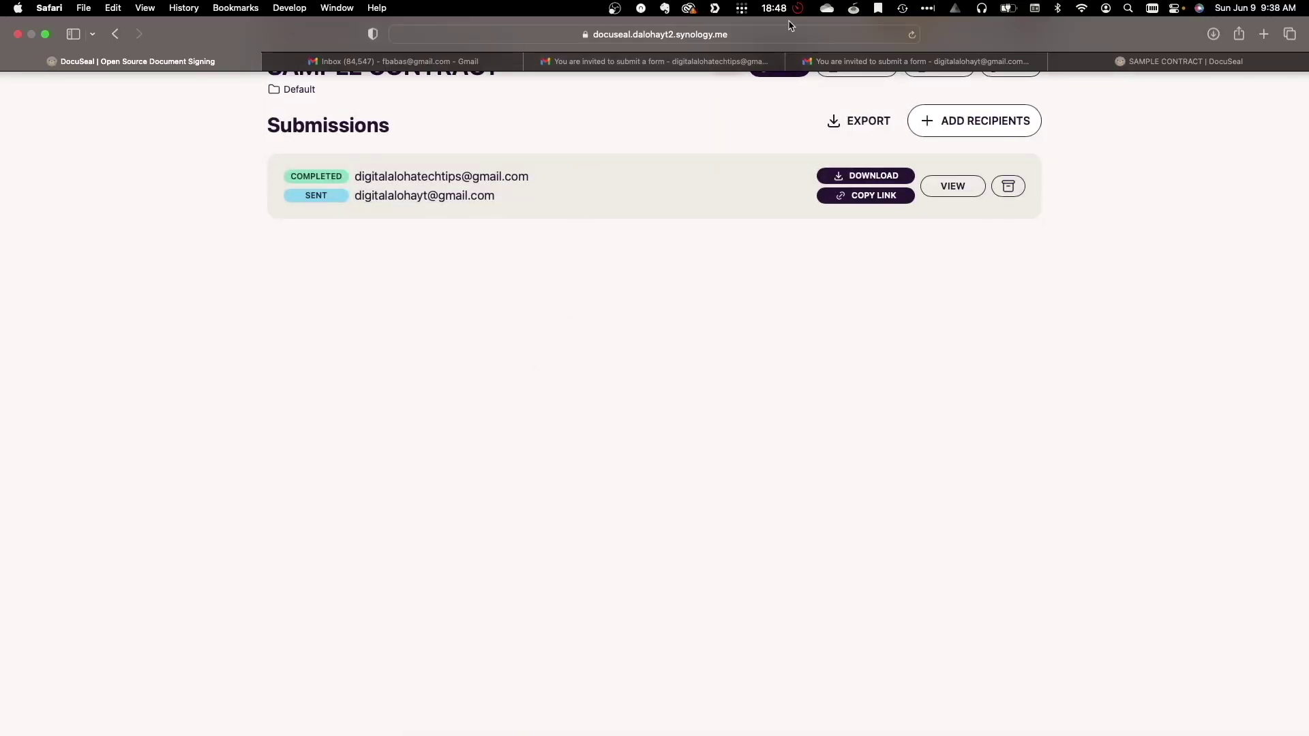
click(912, 34)
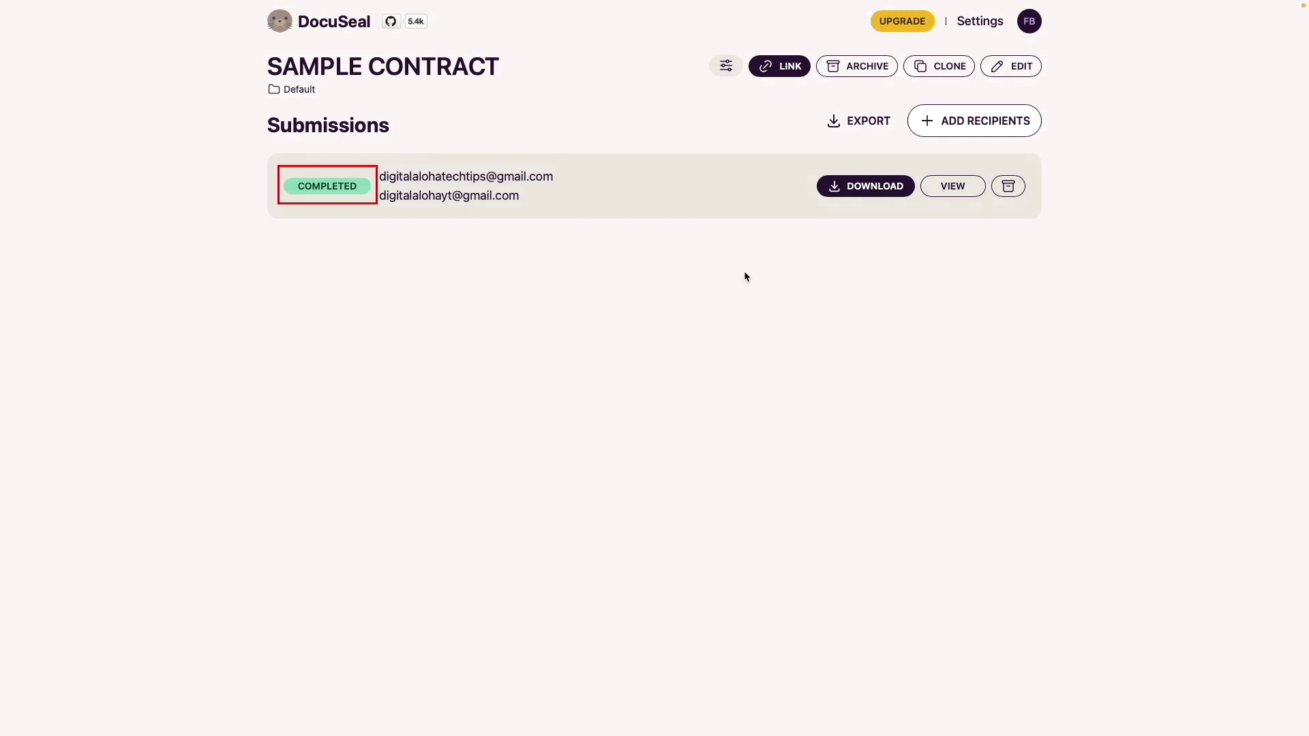
click(943, 188)
scroll(942, 189, down, 5)
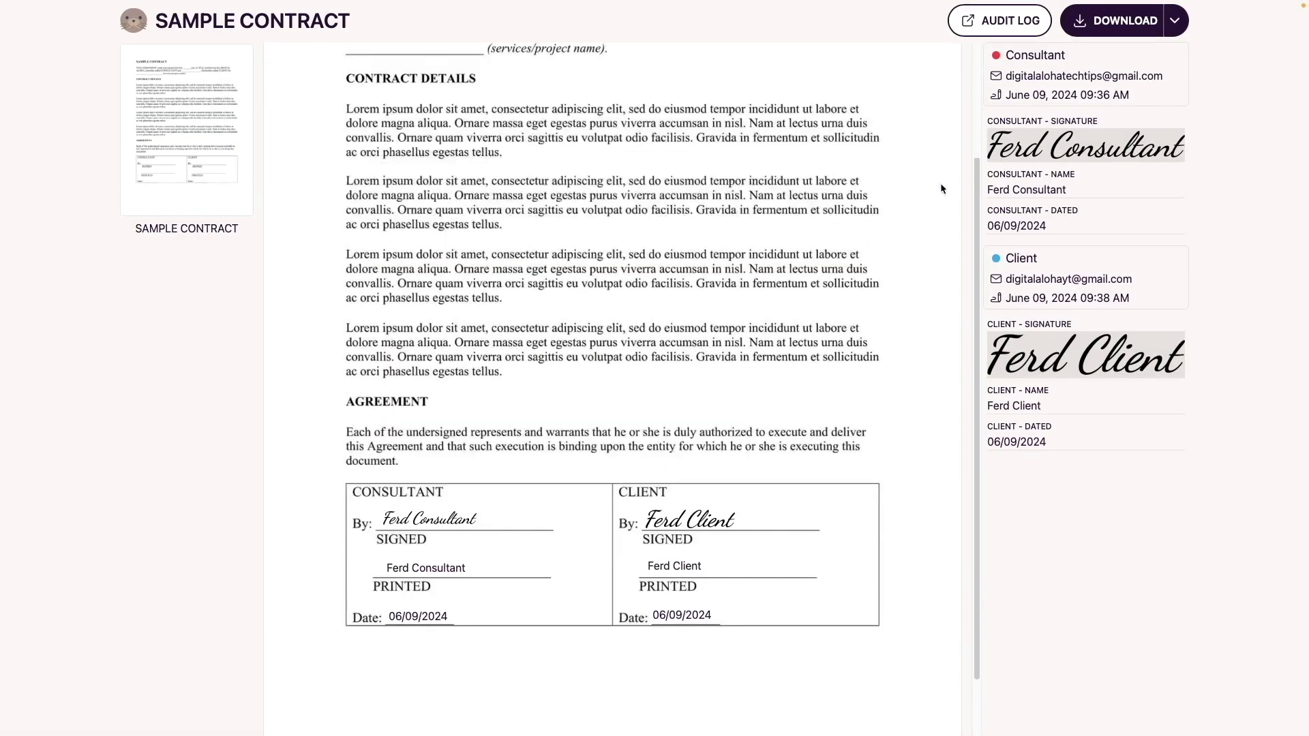
click(1110, 28)
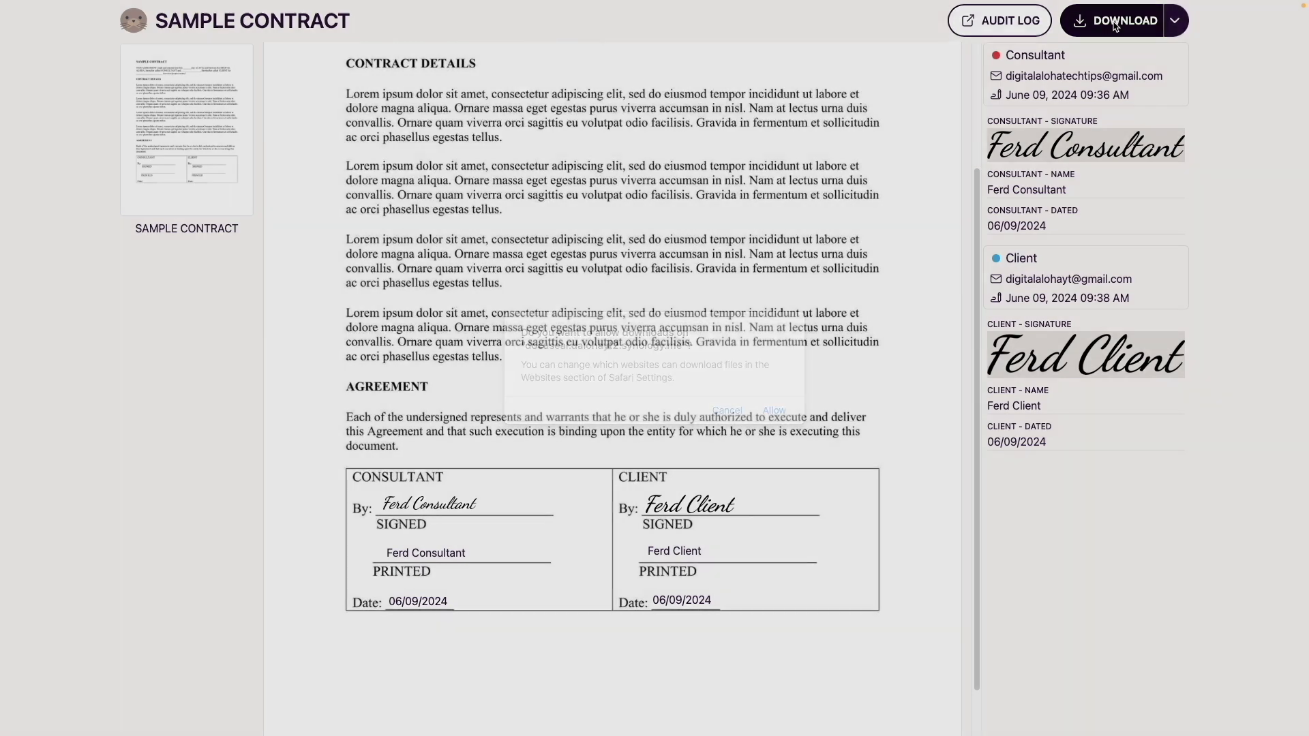
click(775, 411)
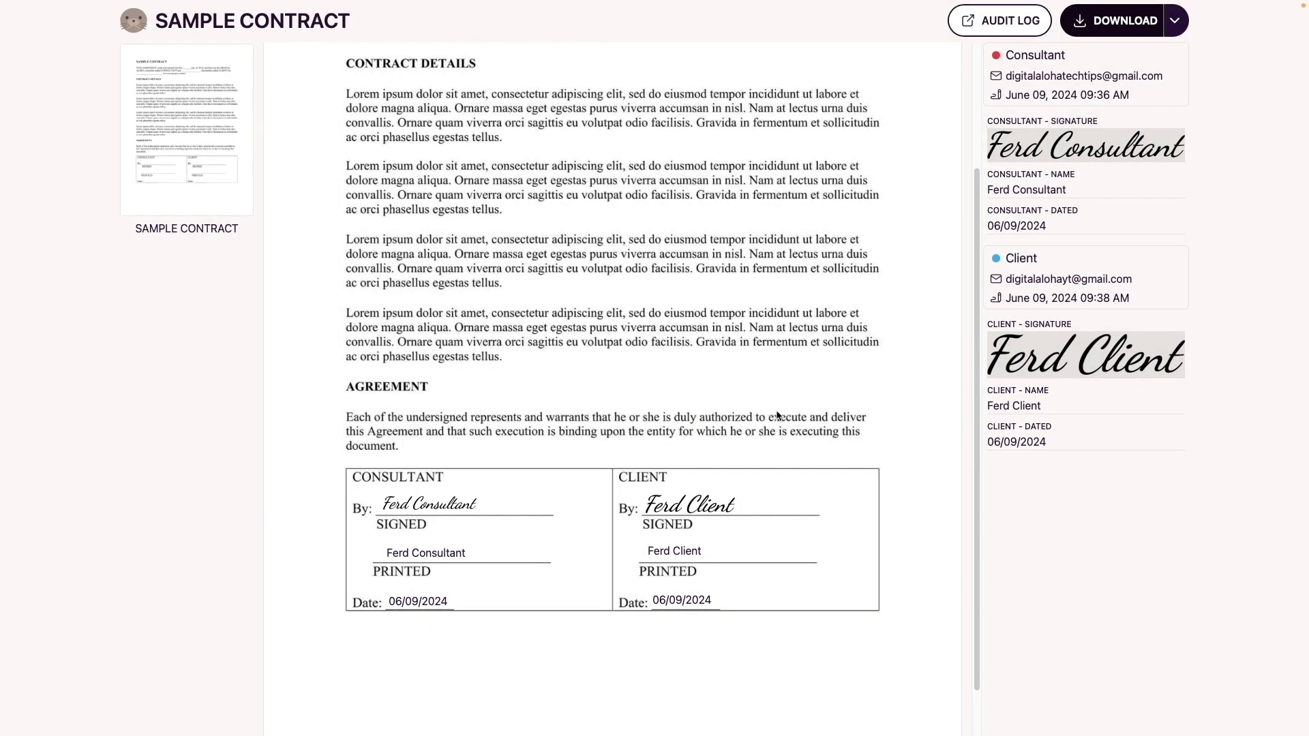
click(144, 22)
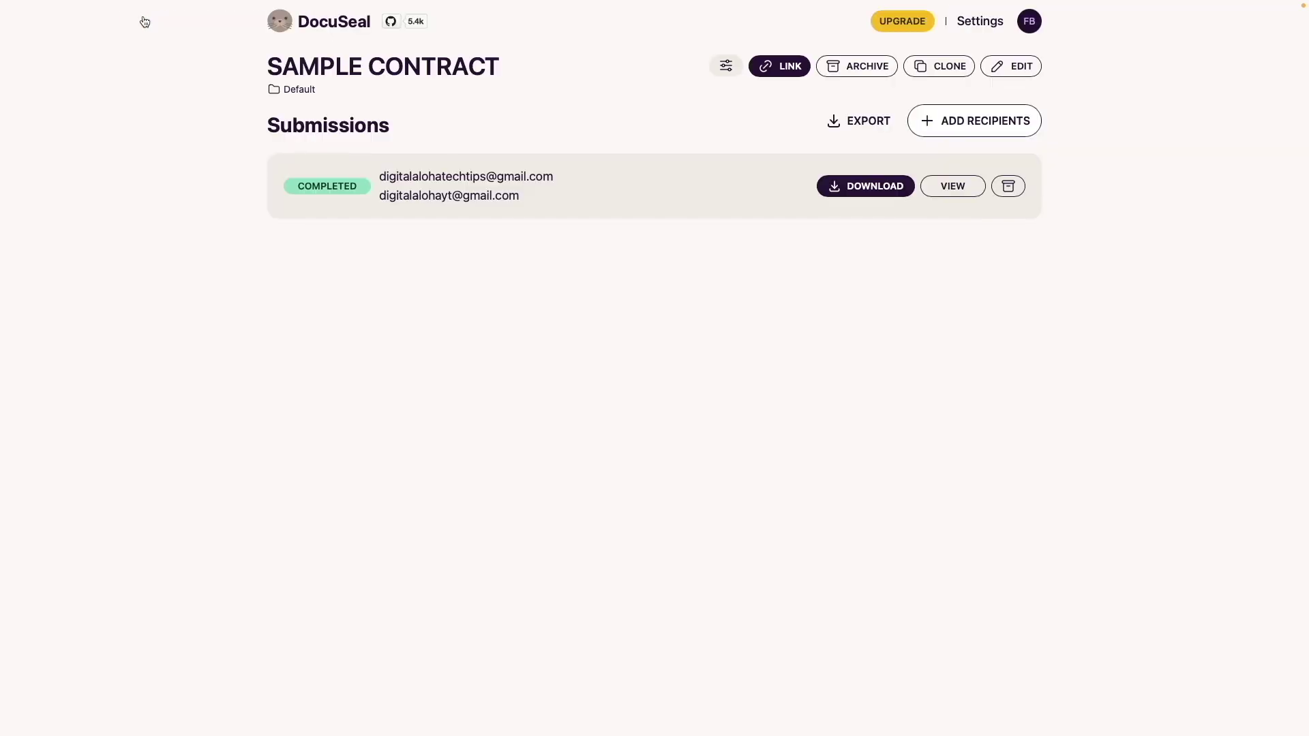
Open DocuSeal Settings and step through the SMS, Notifications, API and SSO pages
click(282, 23)
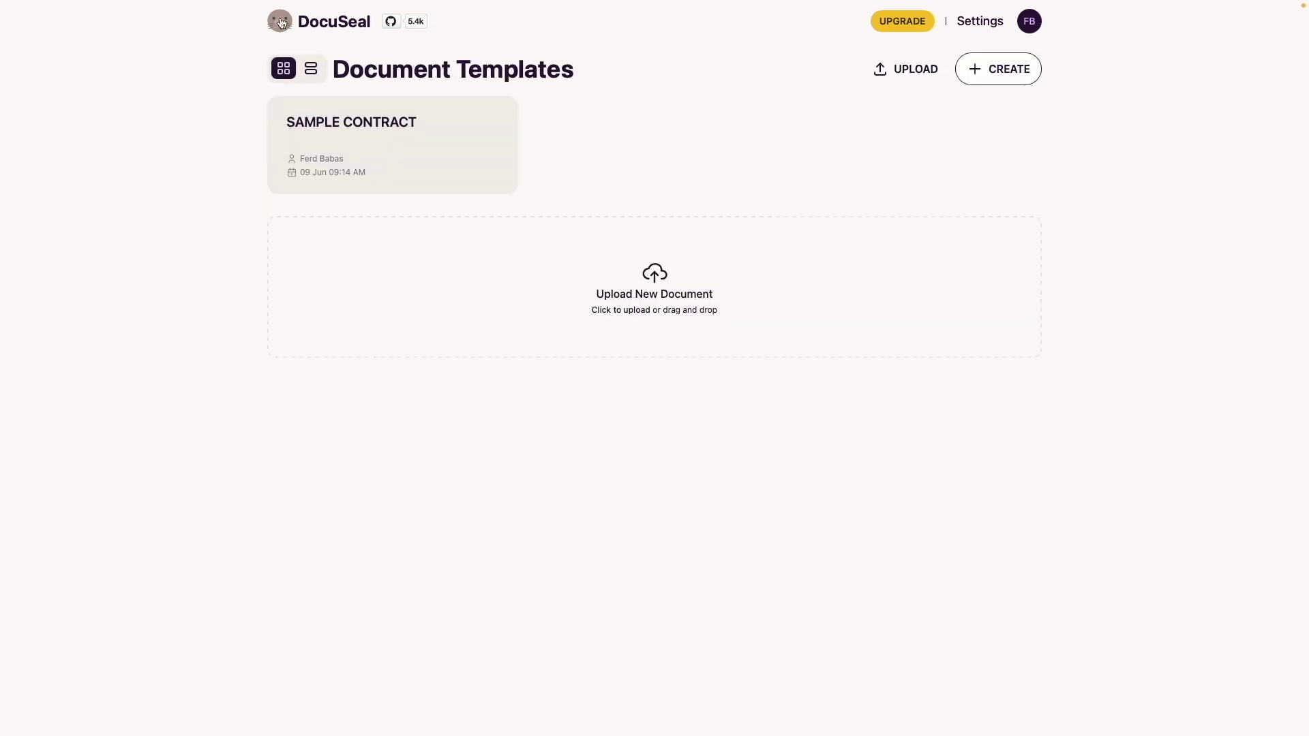
click(980, 21)
scroll(996, 212, down, 2)
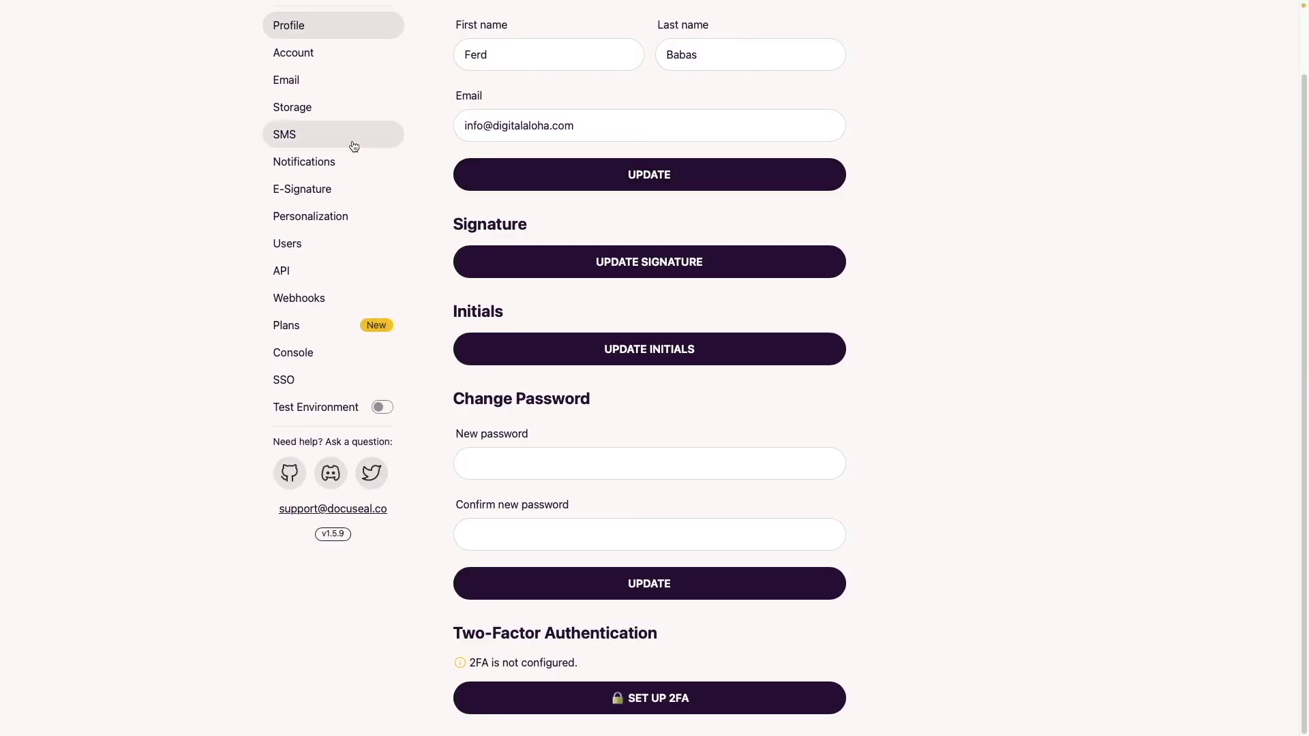
click(294, 139)
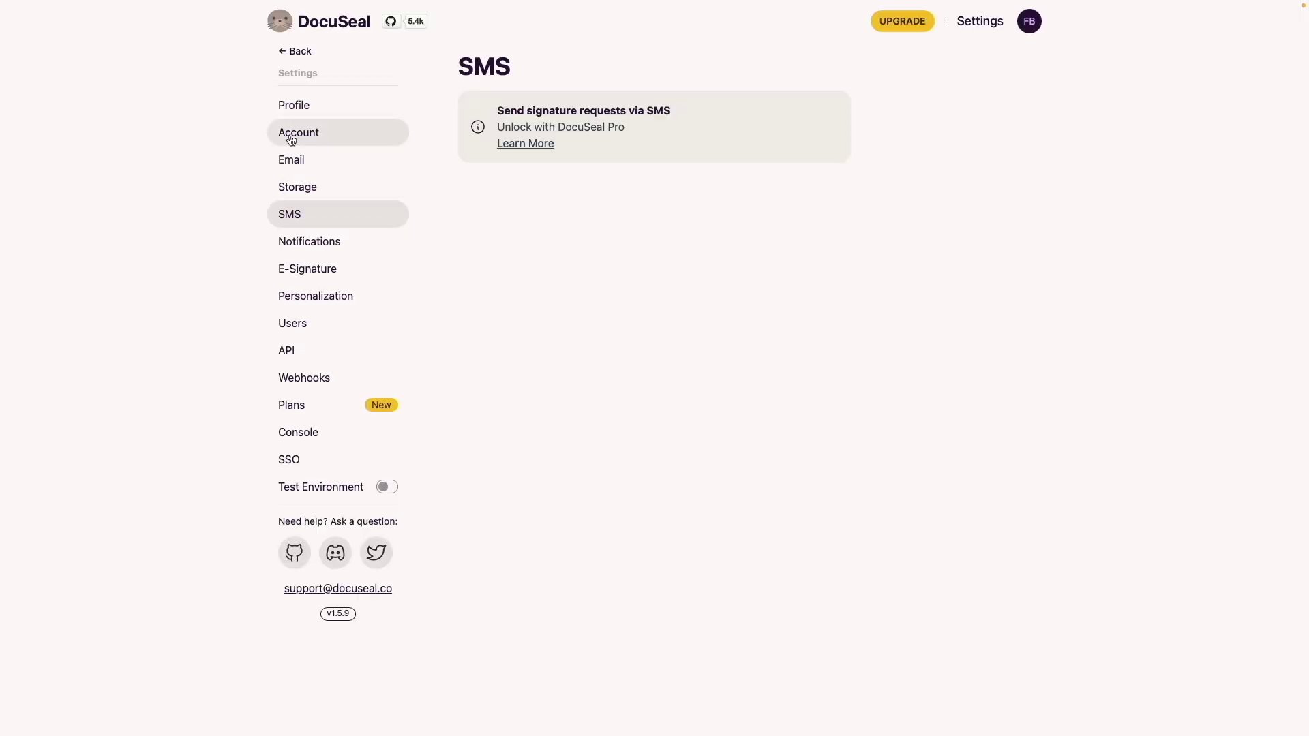
click(314, 246)
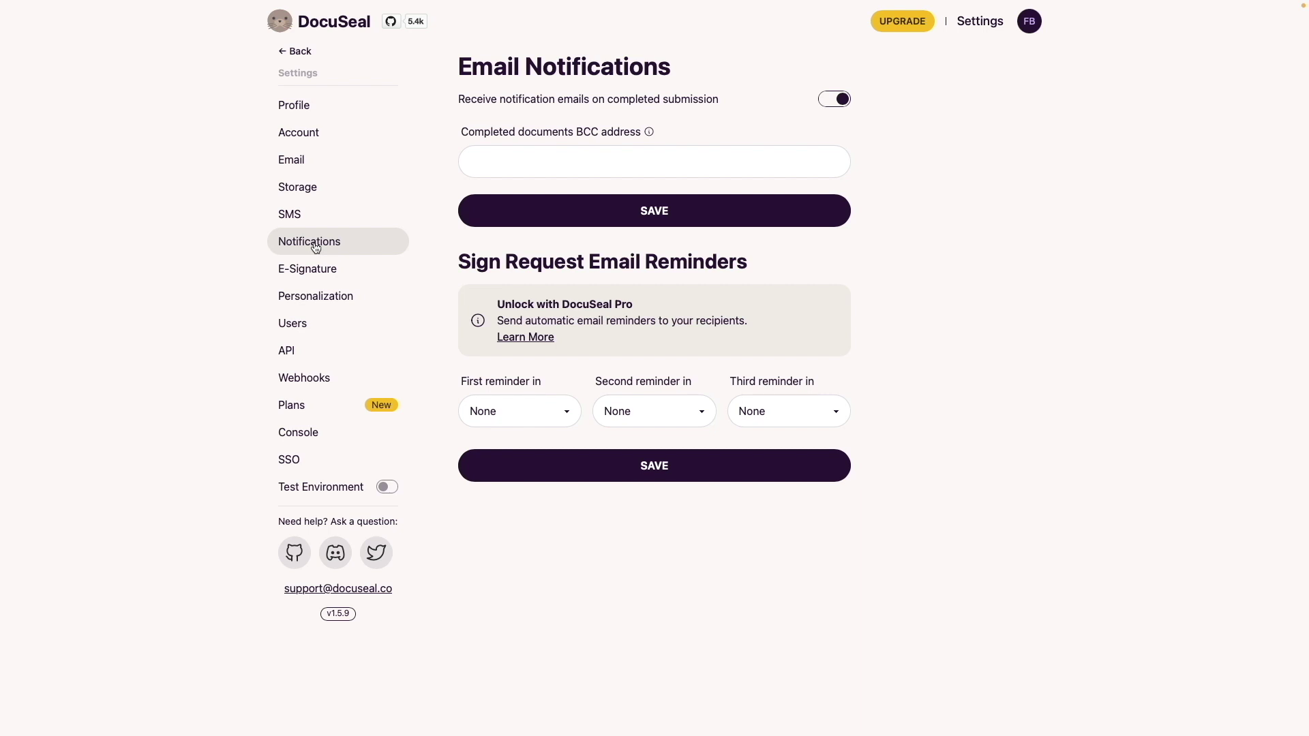
click(315, 353)
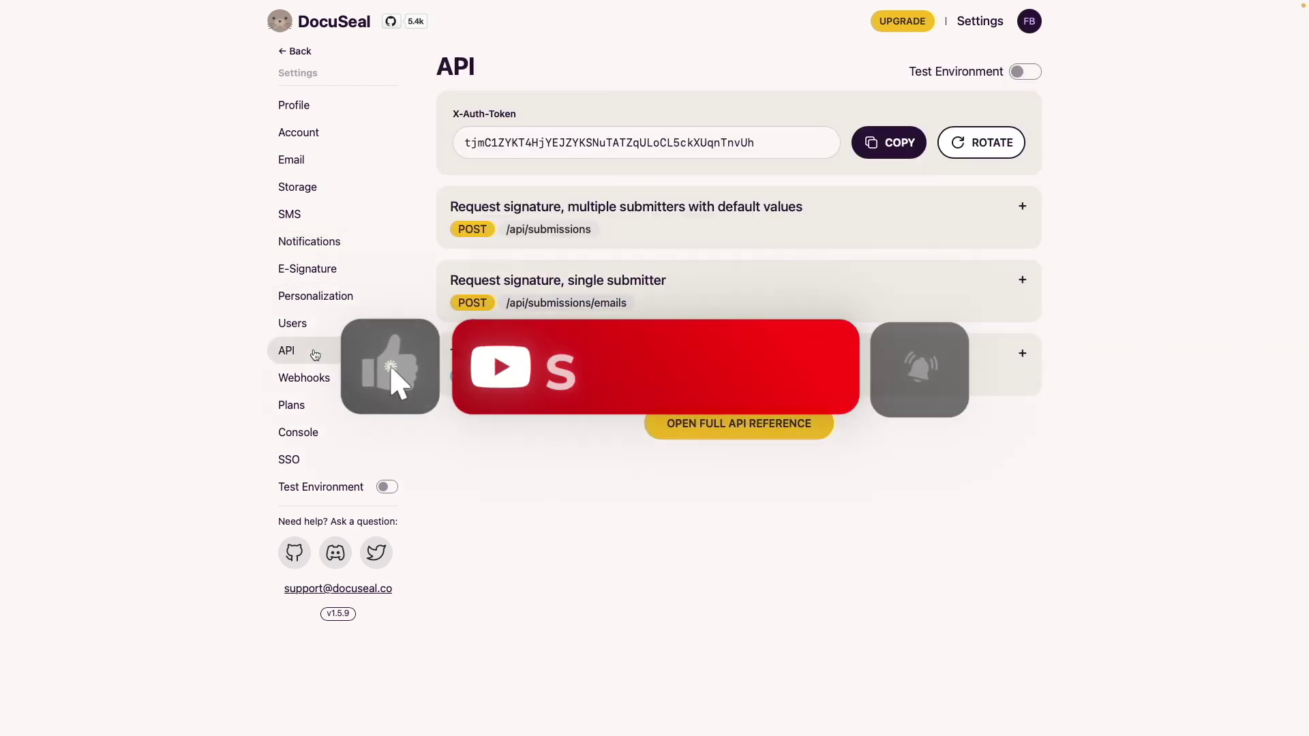
click(323, 462)
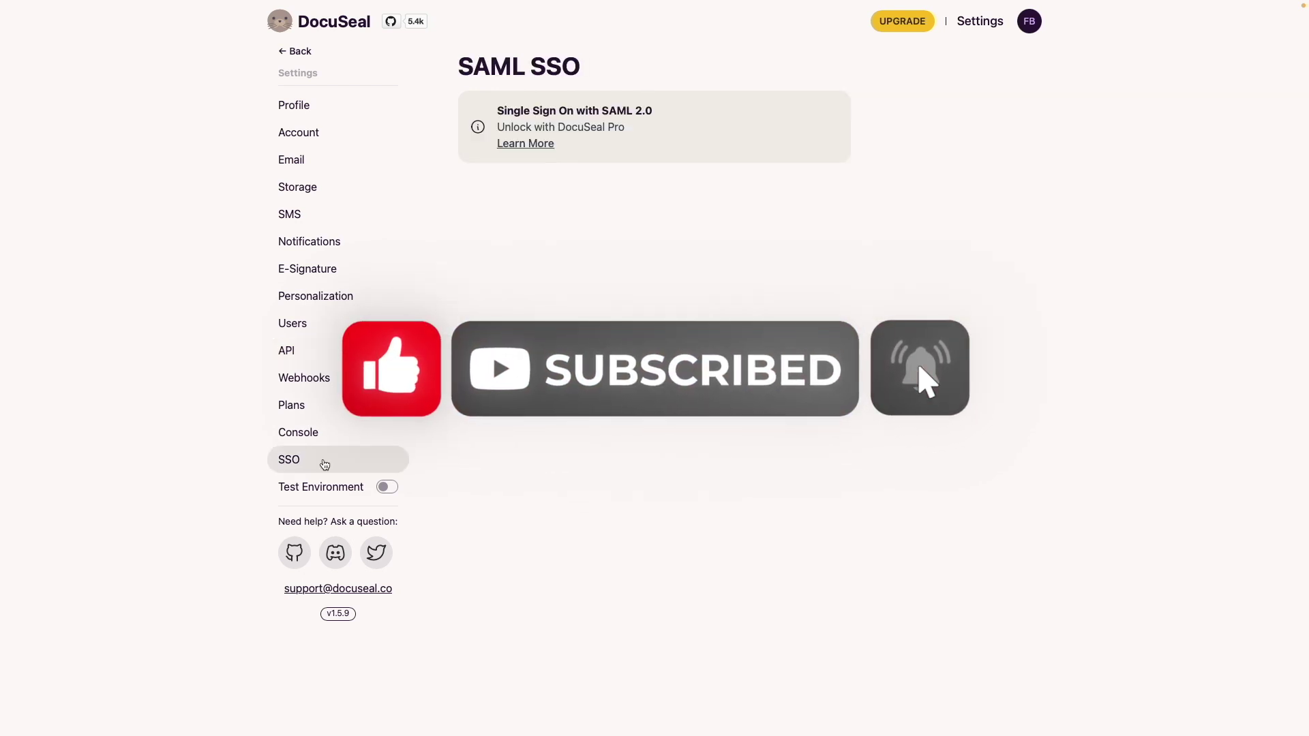